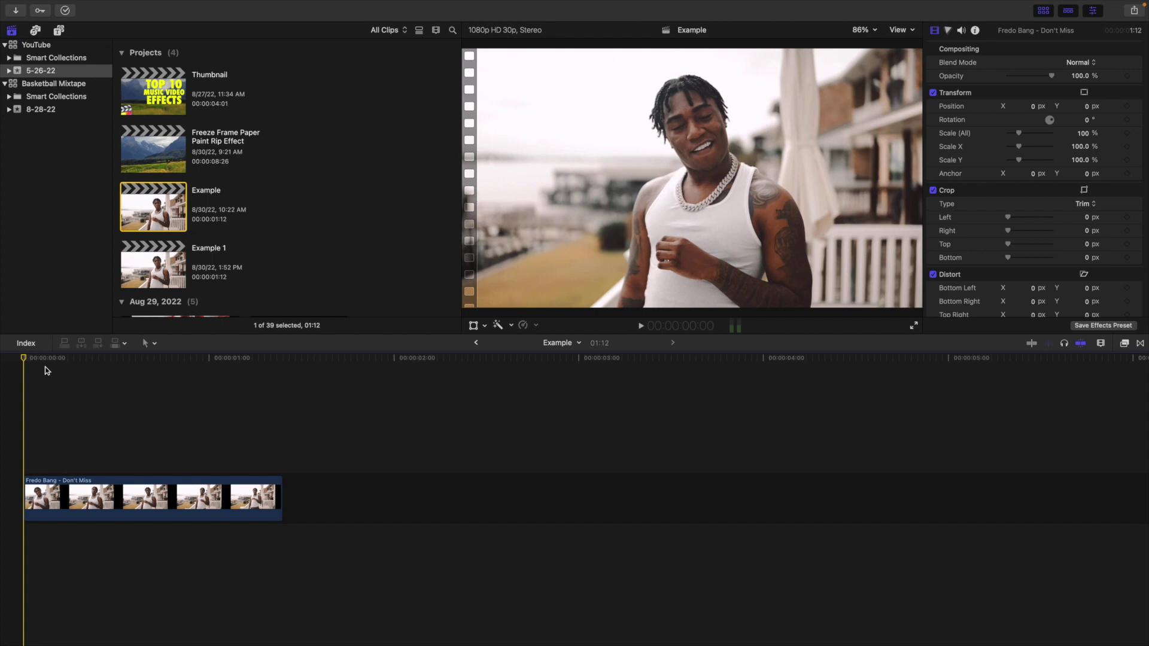
Import Paint Blob_03.mov from the White Out FX Paint folder on the Samsung T7 drive into the 5-26-22 event
key(super+i)
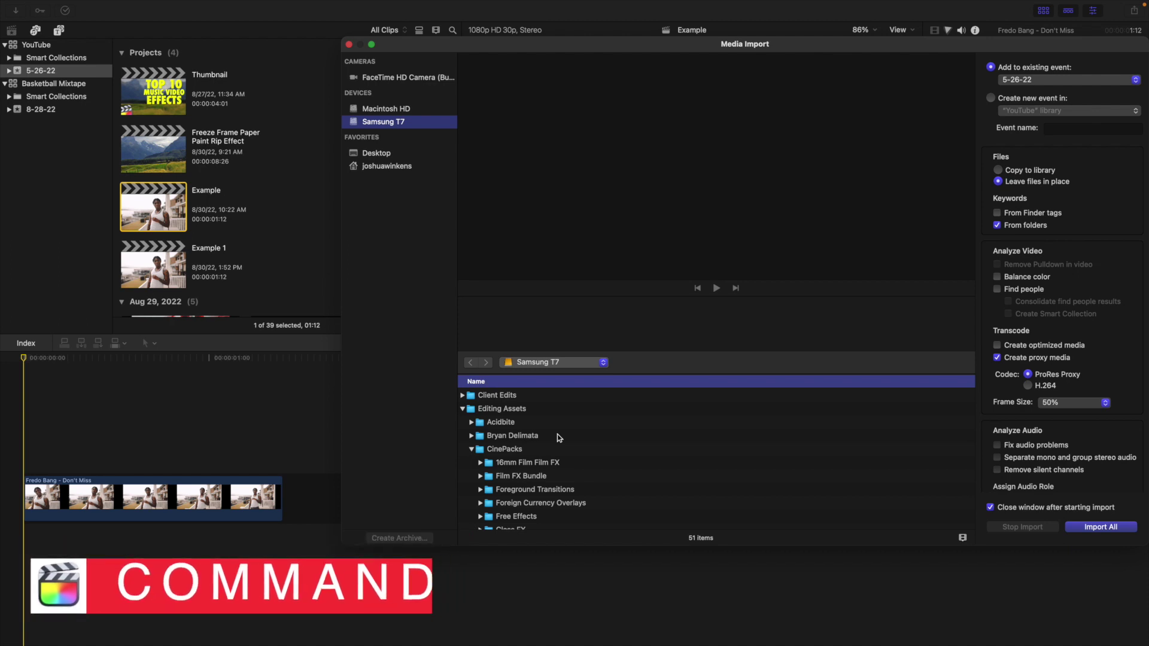
scroll(566, 436, down, 10)
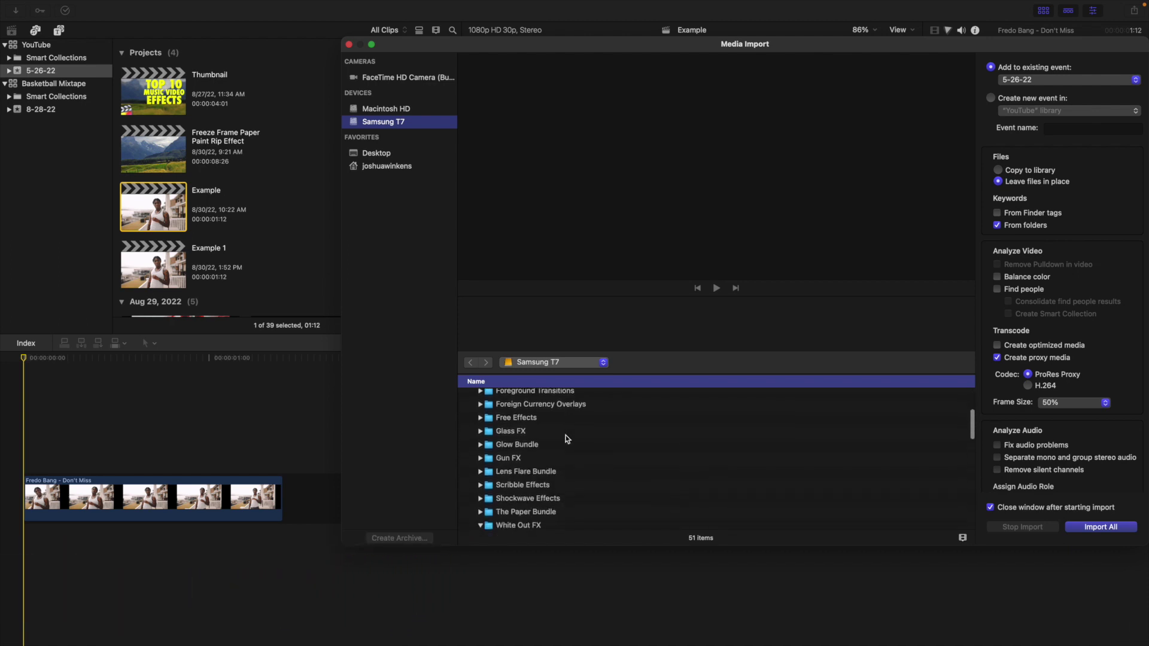
scroll(498, 418, up, 3)
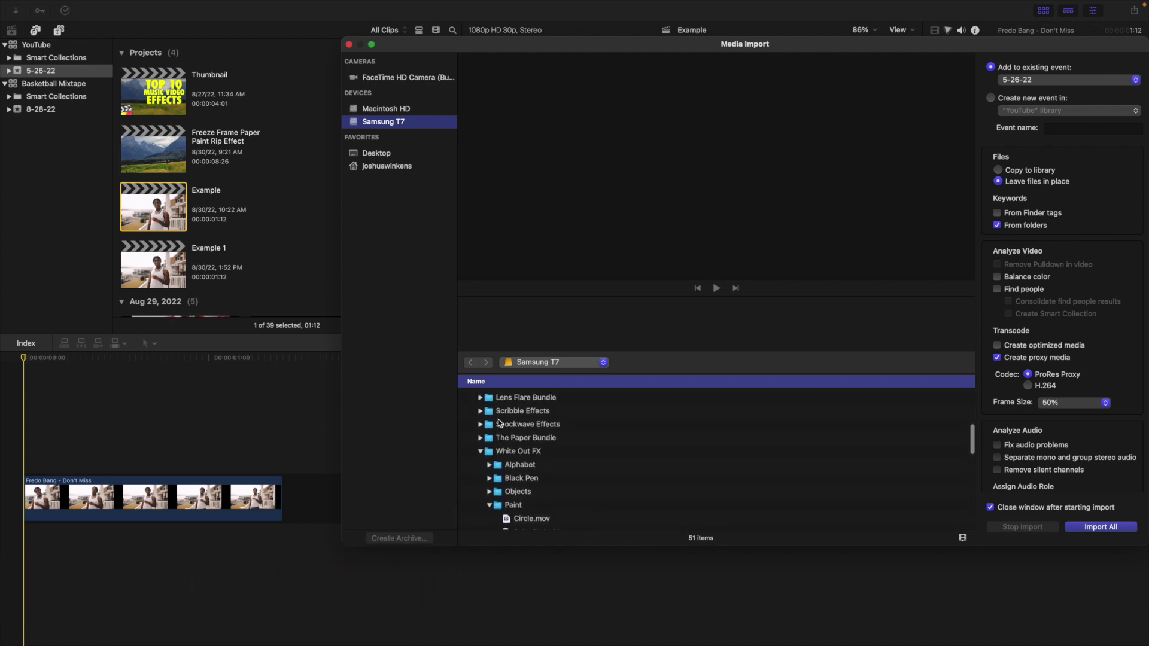
scroll(521, 454, down, 3)
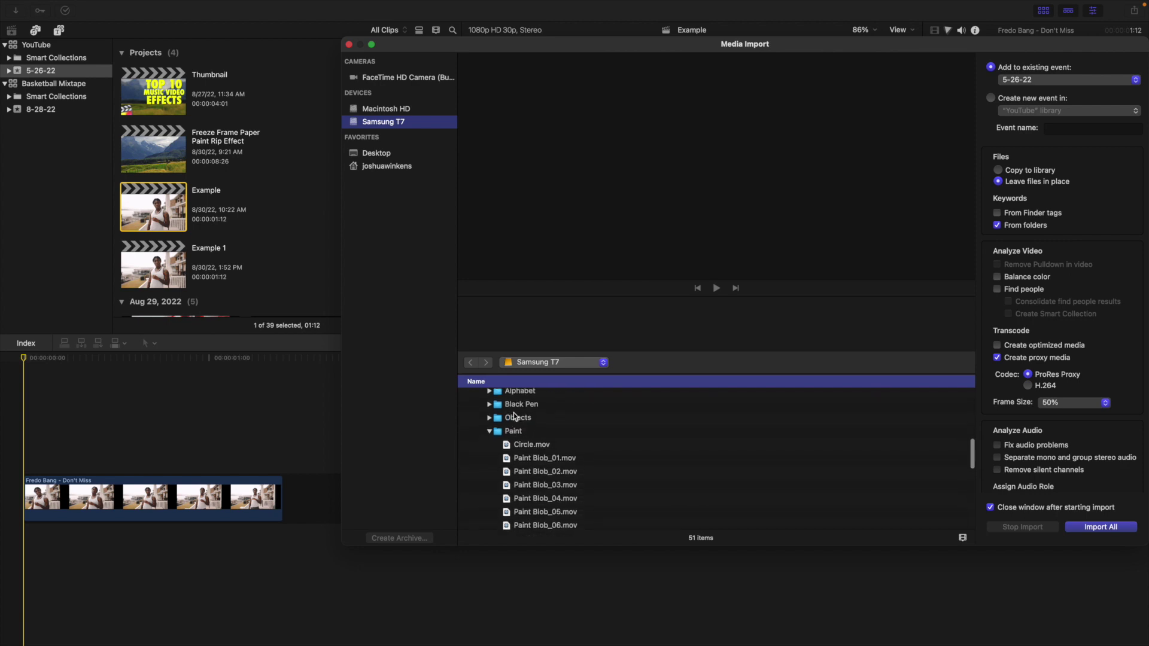
scroll(521, 428, down, 8)
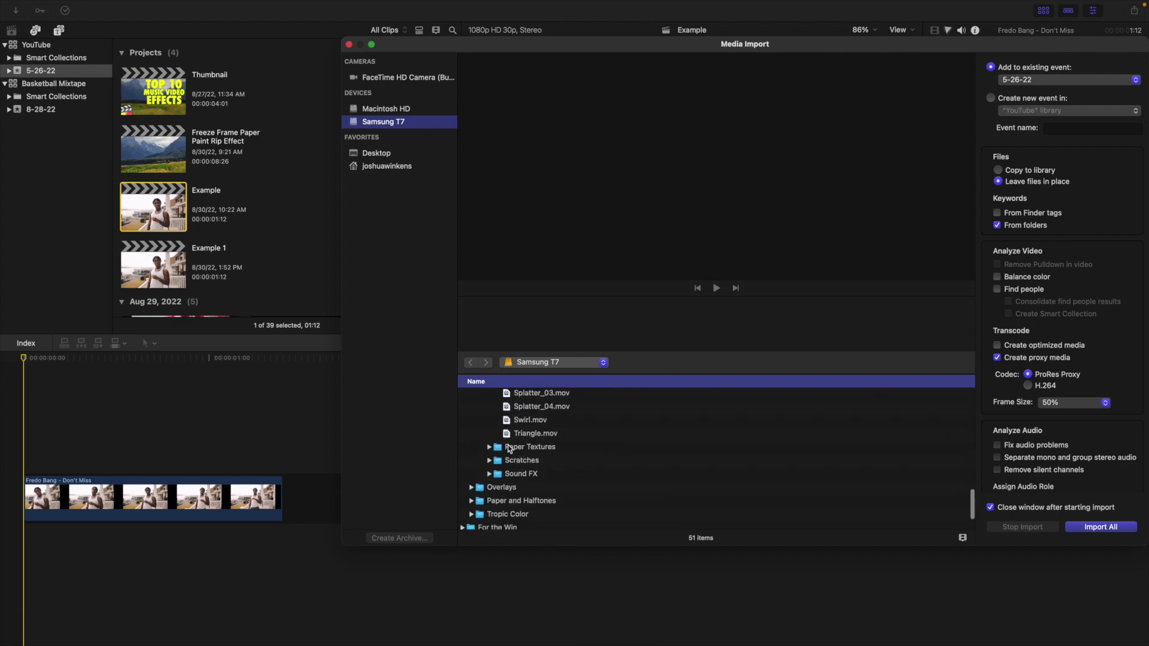
scroll(509, 446, up, 2)
scroll(509, 444, up, 4)
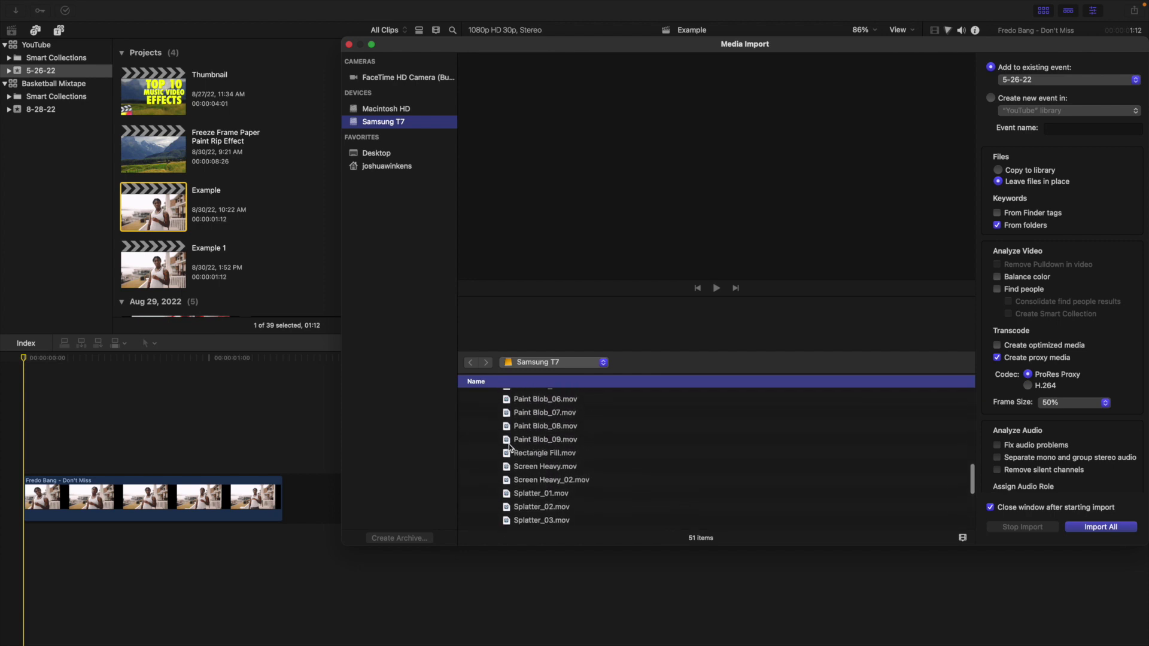
scroll(508, 444, up, 3)
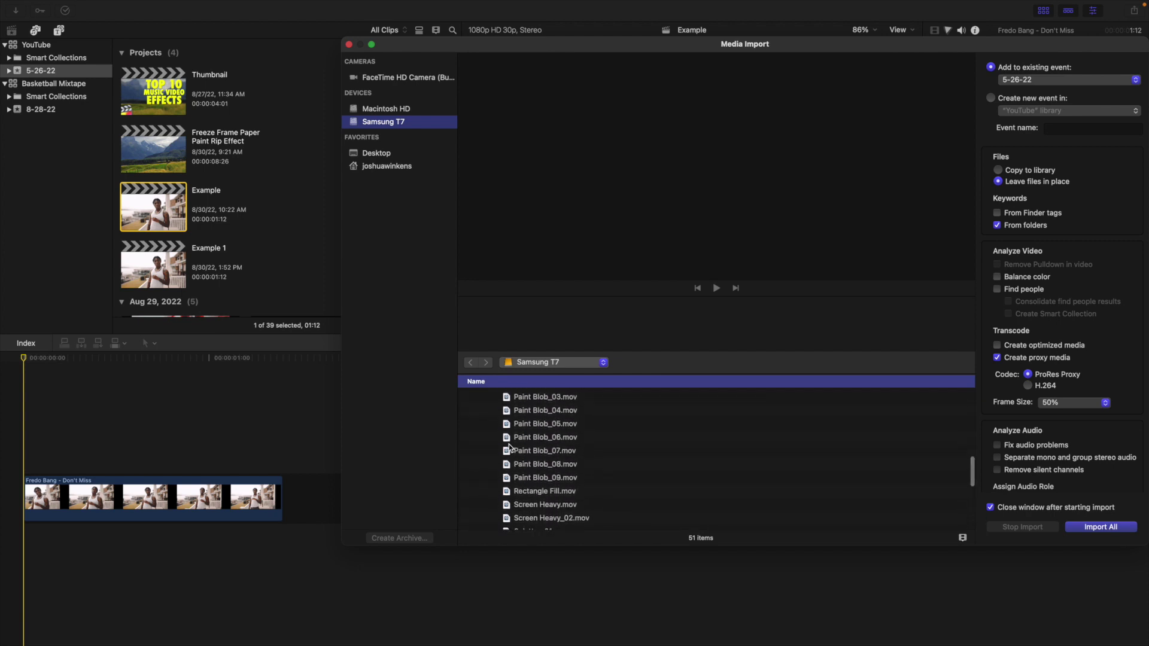
scroll(509, 444, up, 1)
click(524, 444)
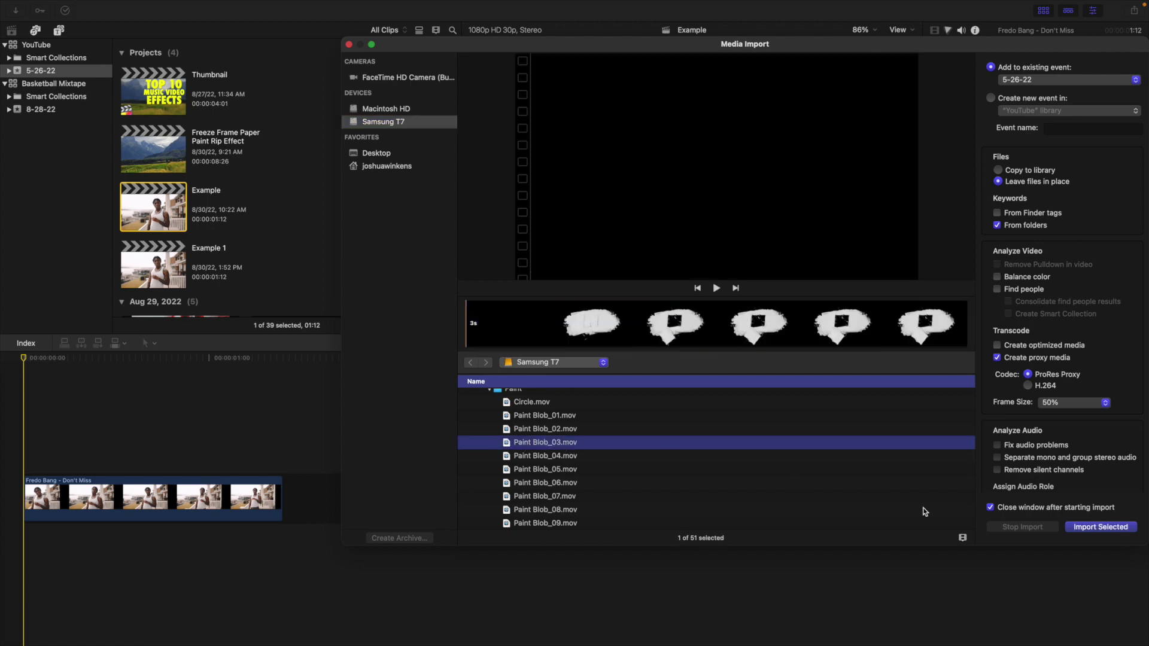
click(1090, 526)
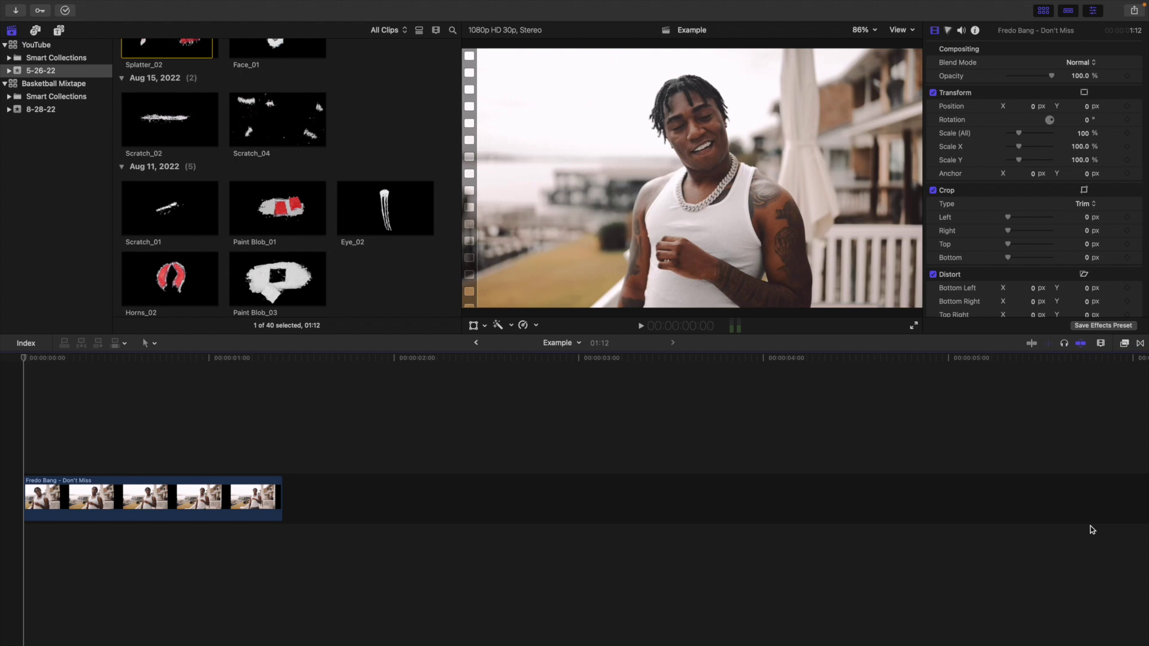
Add a freeze frame at the last frame of the Fredo Bang - Don't Miss clip
key(shift+z)
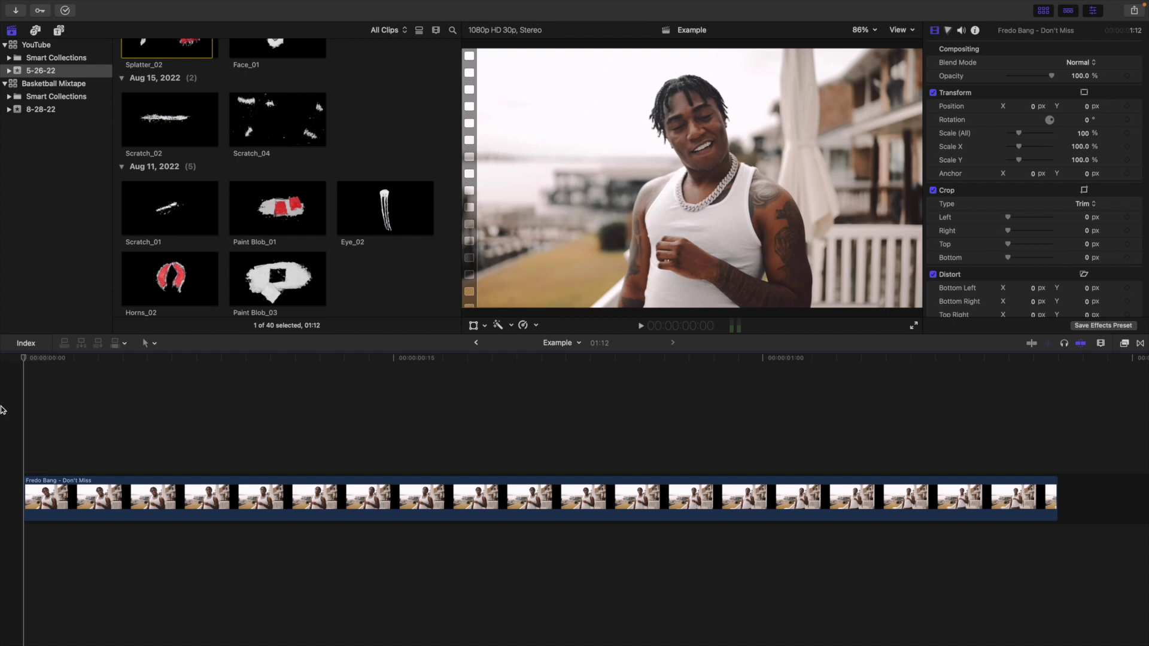
key(super+minus)
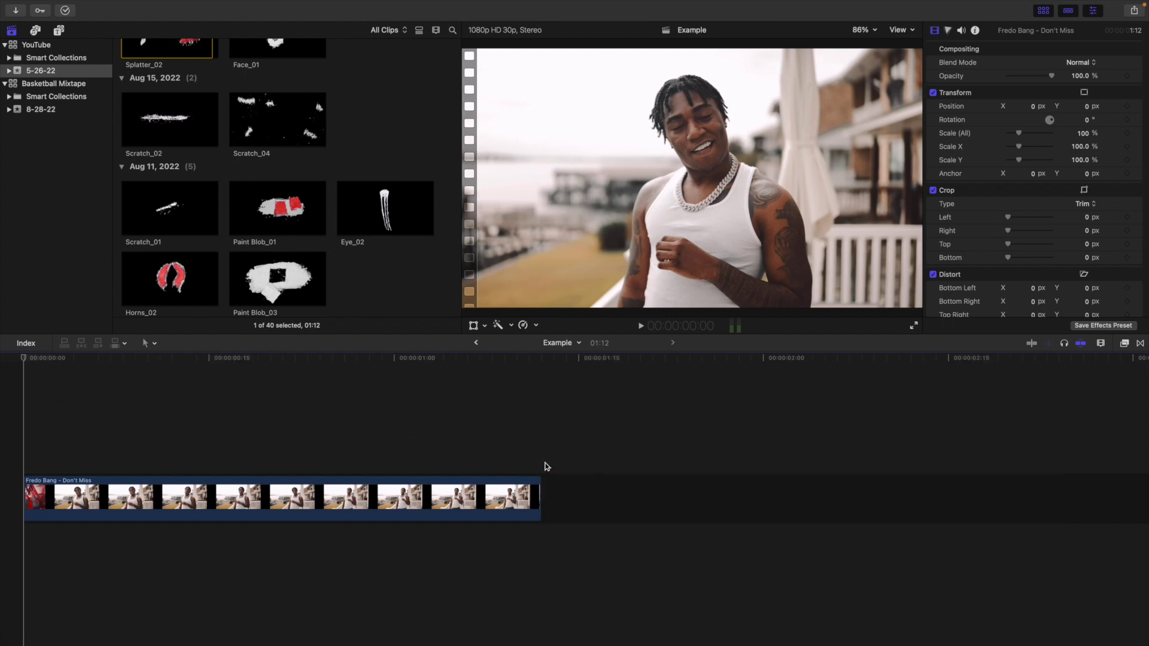
click(542, 456)
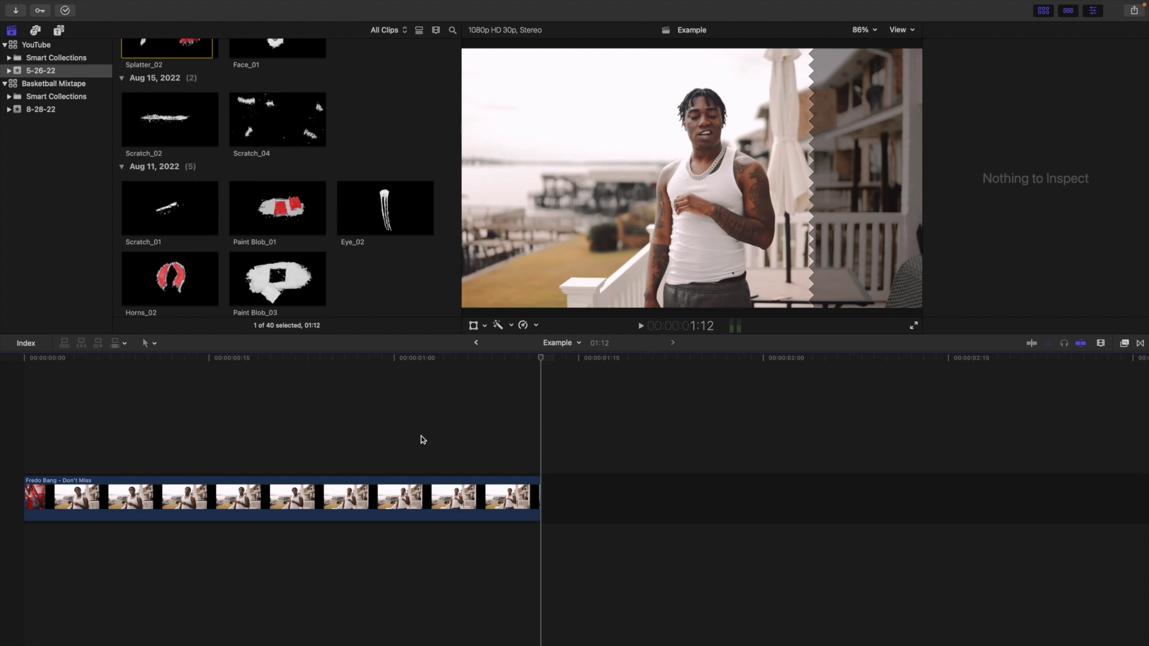
key(Left)
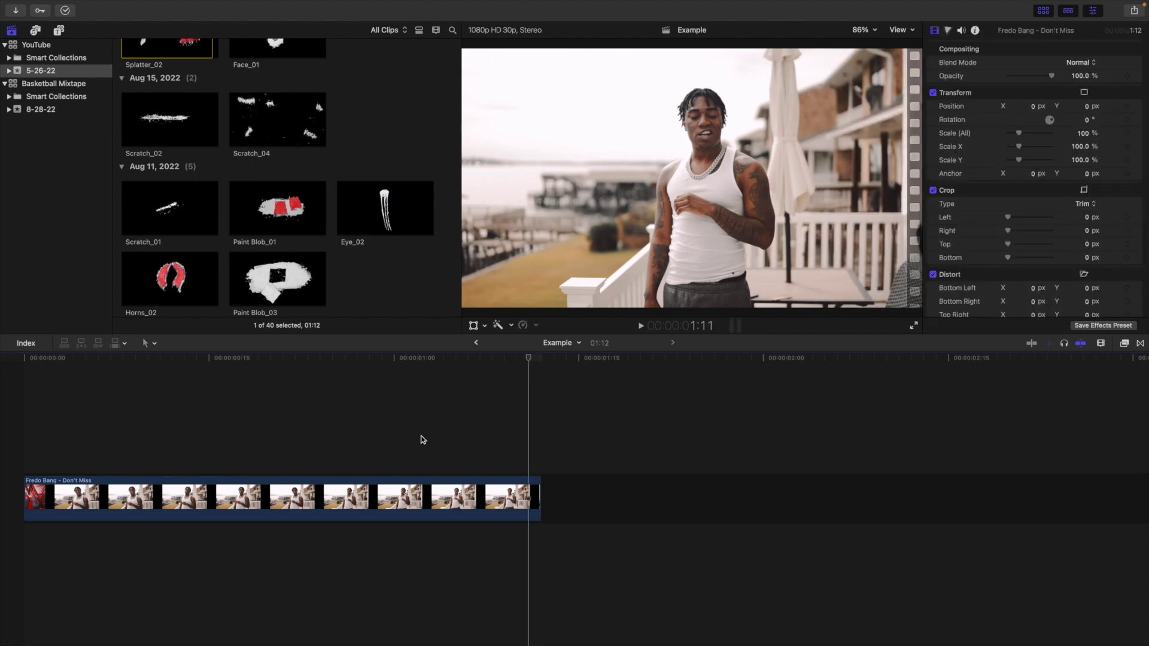
key(alt+f)
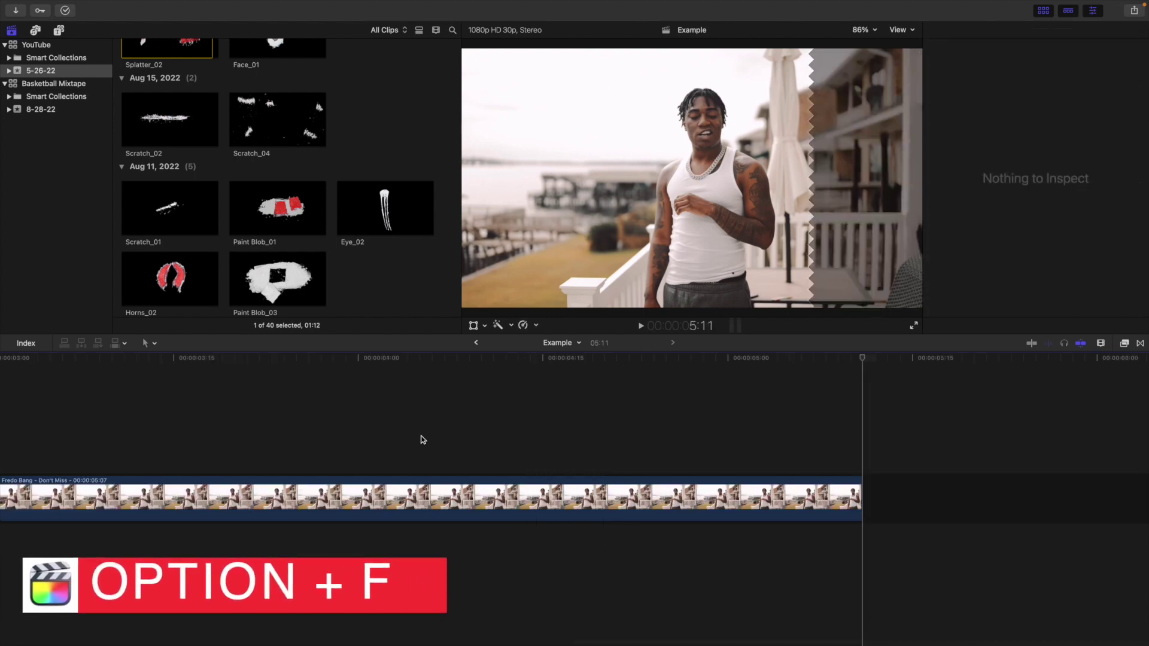
key(shift+z)
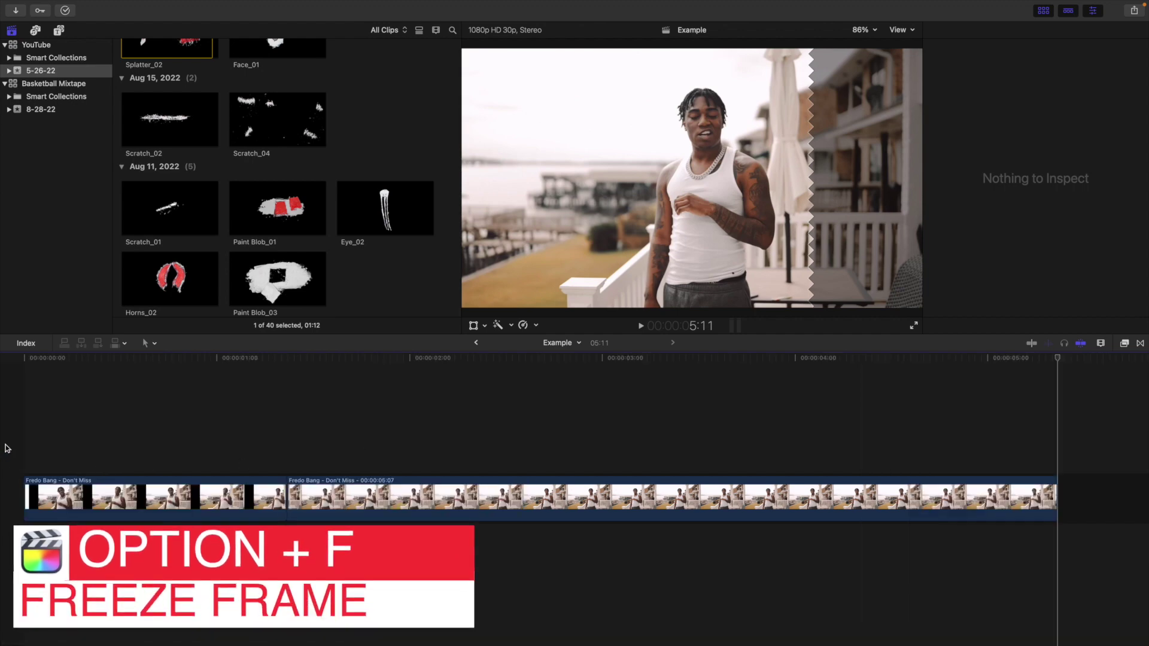
Play the sequence from the start to review the transition into the freeze frame
key(Home)
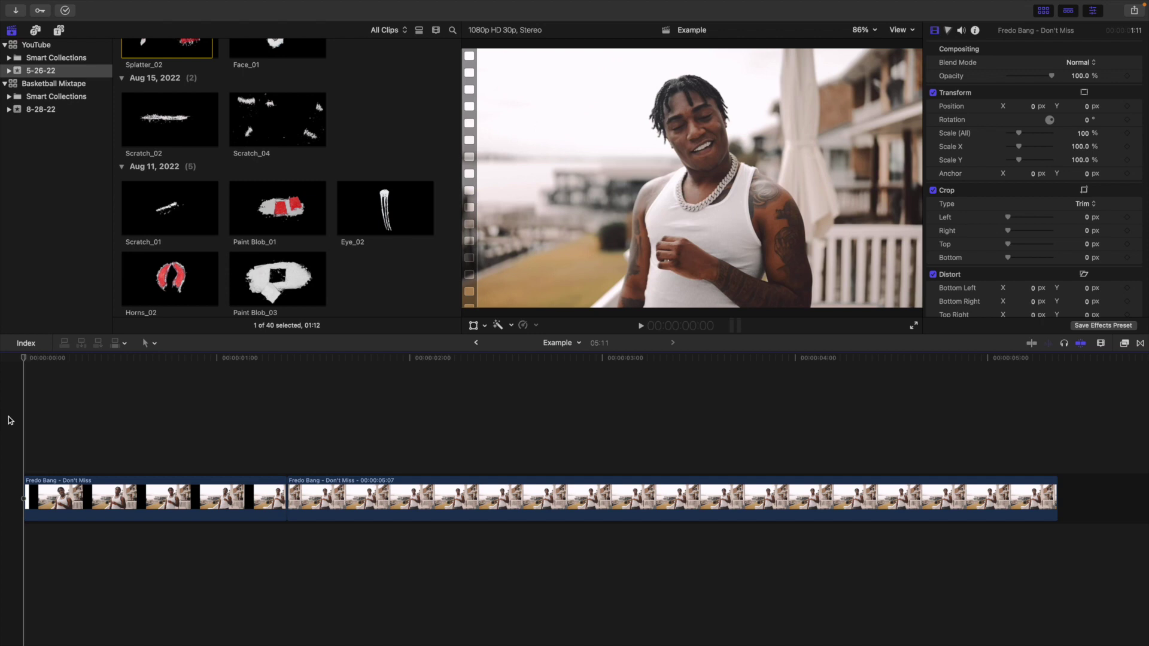
key(space)
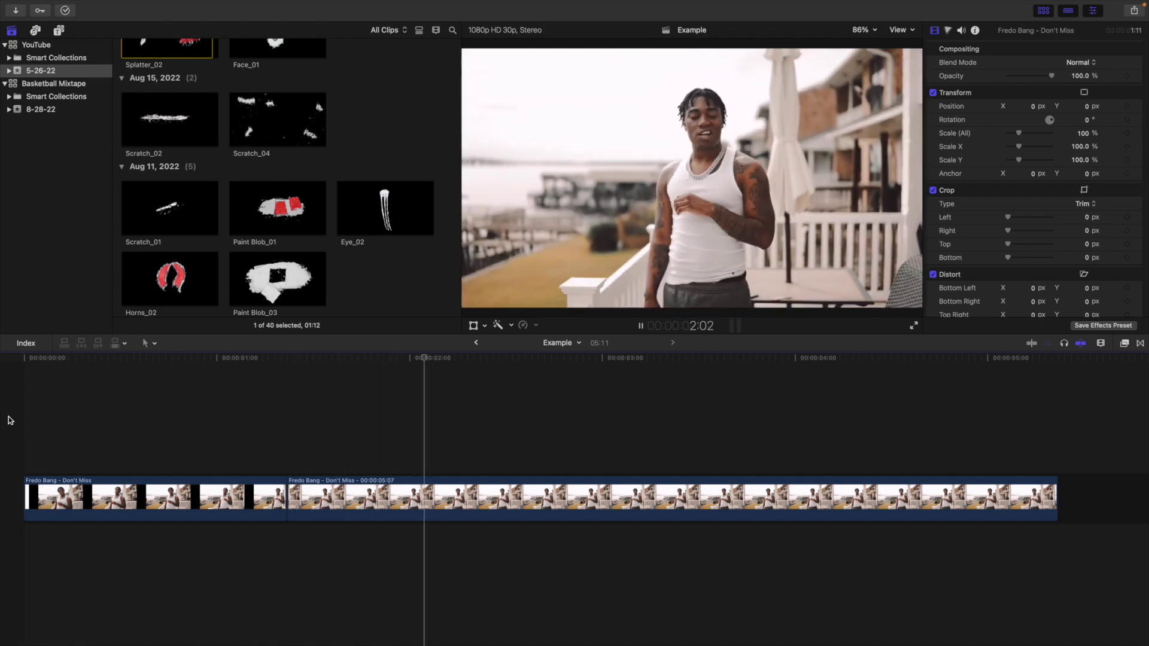
key(Home)
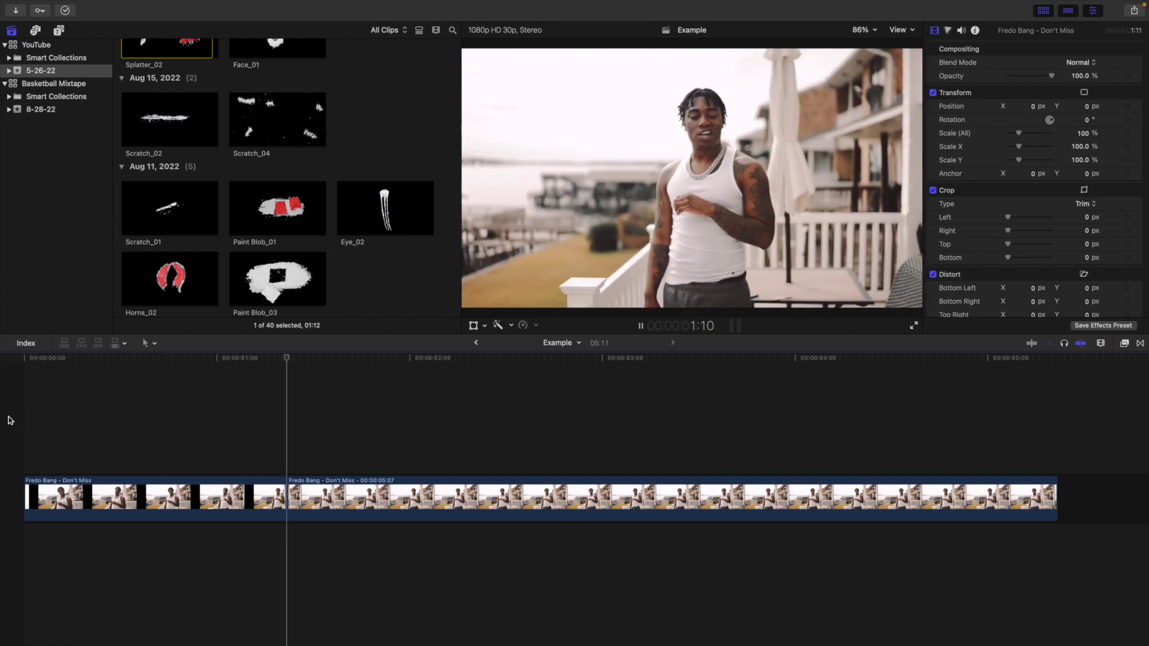
key(Home)
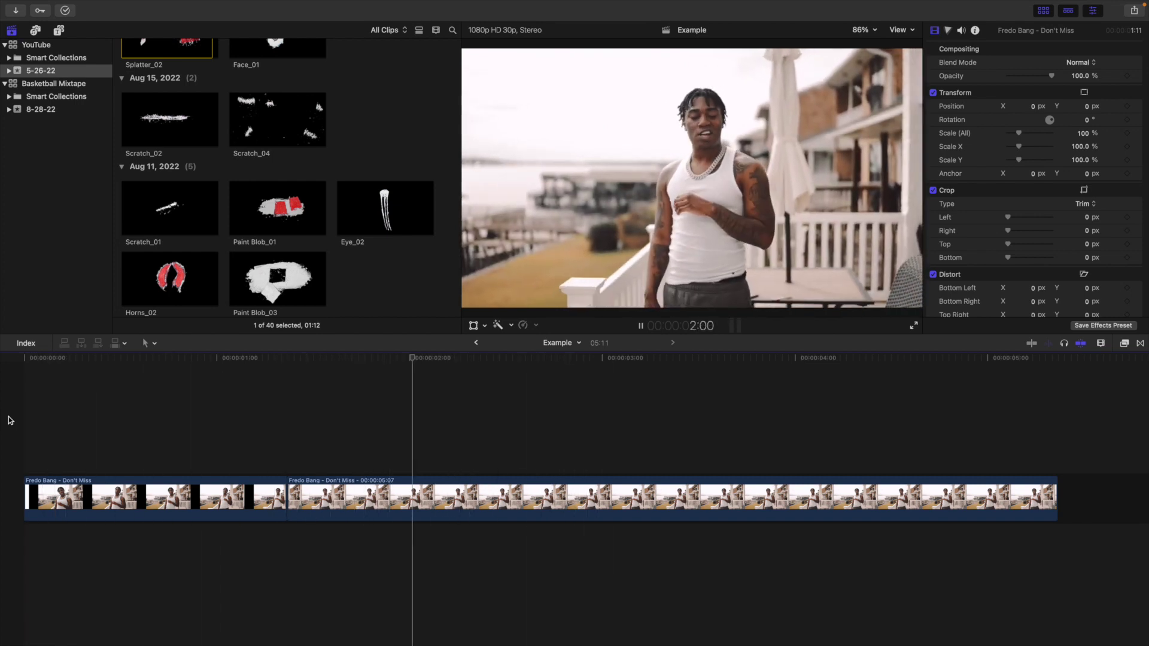
key(space)
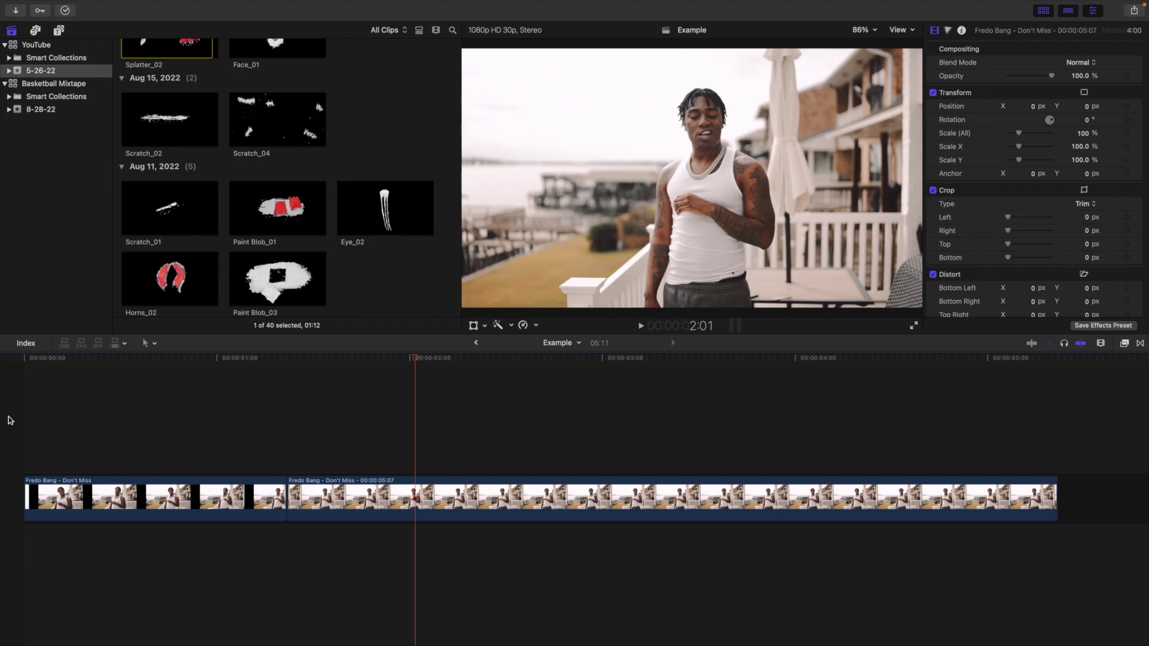
Place the Paper Texture_04 clip above the freeze frame, aligned with its start
scroll(142, 89, down, 5)
click(142, 90)
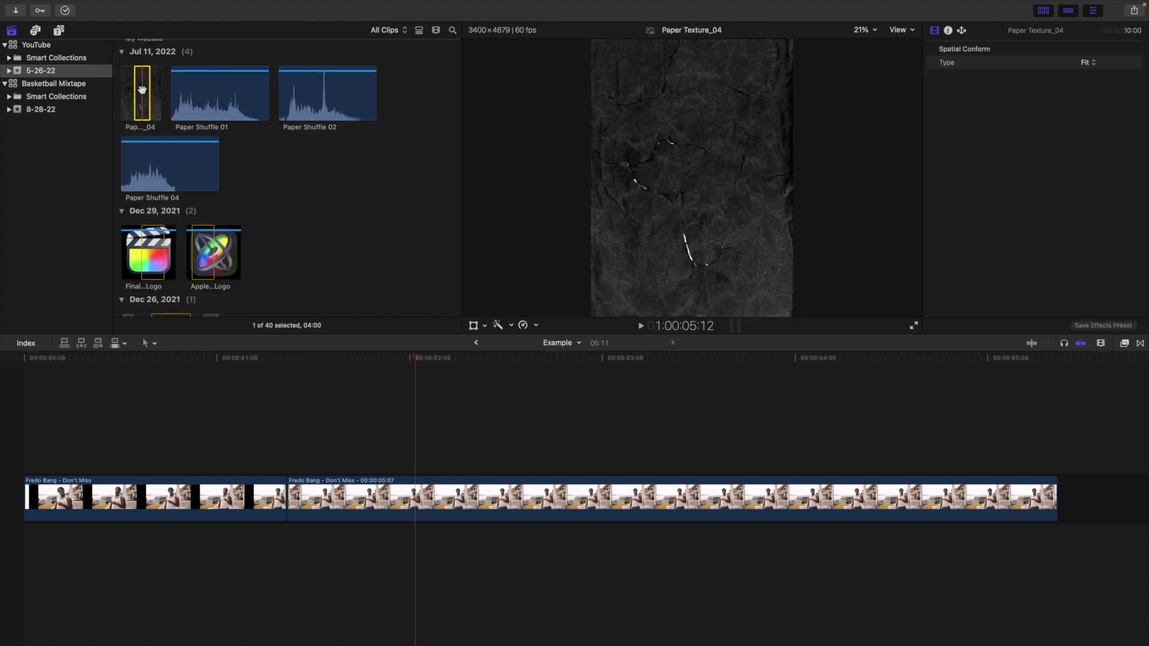
drag(142, 89, 288, 424)
key(super+4)
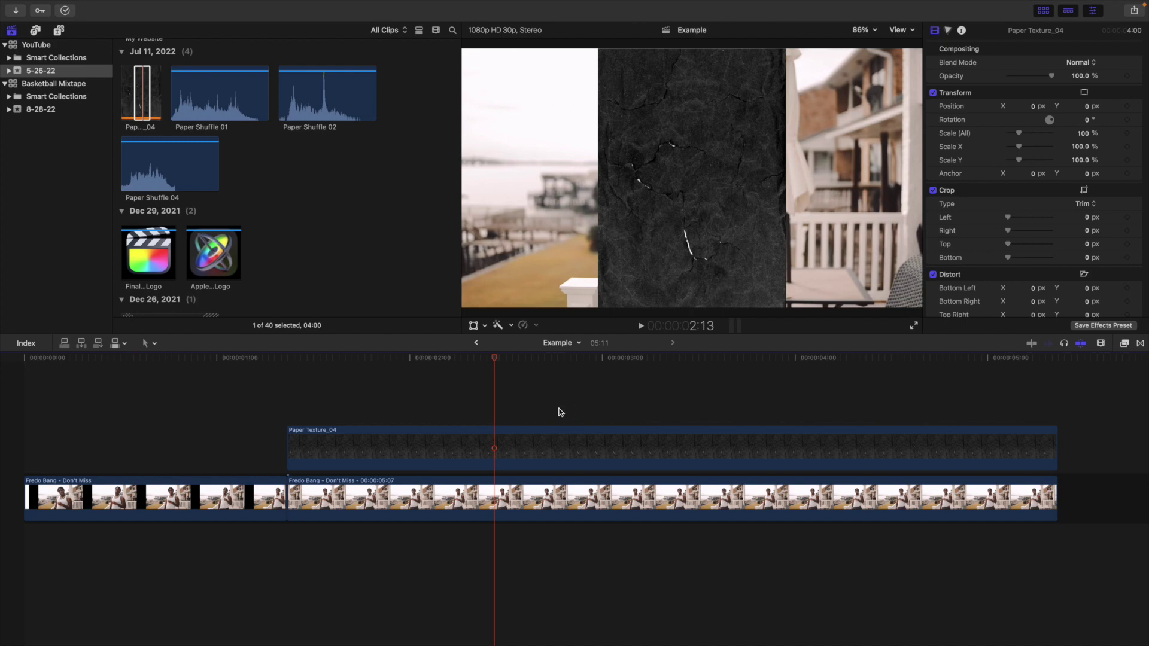
Set the rotation of the Paper Texture_04 clip to 90°
click(593, 416)
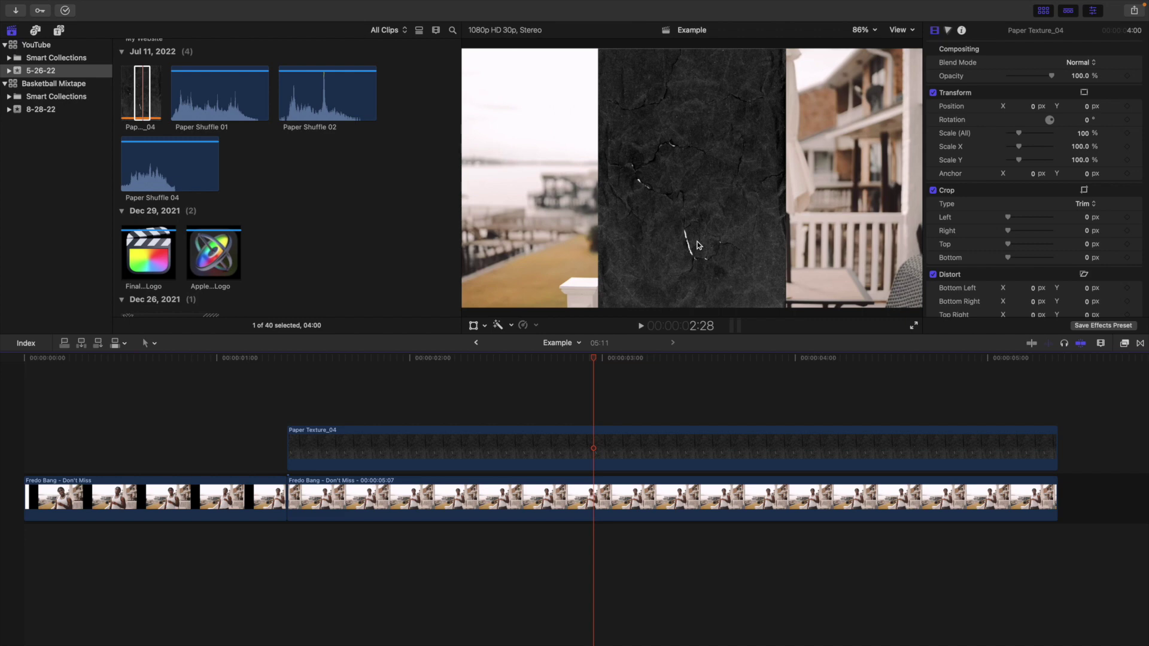
click(632, 445)
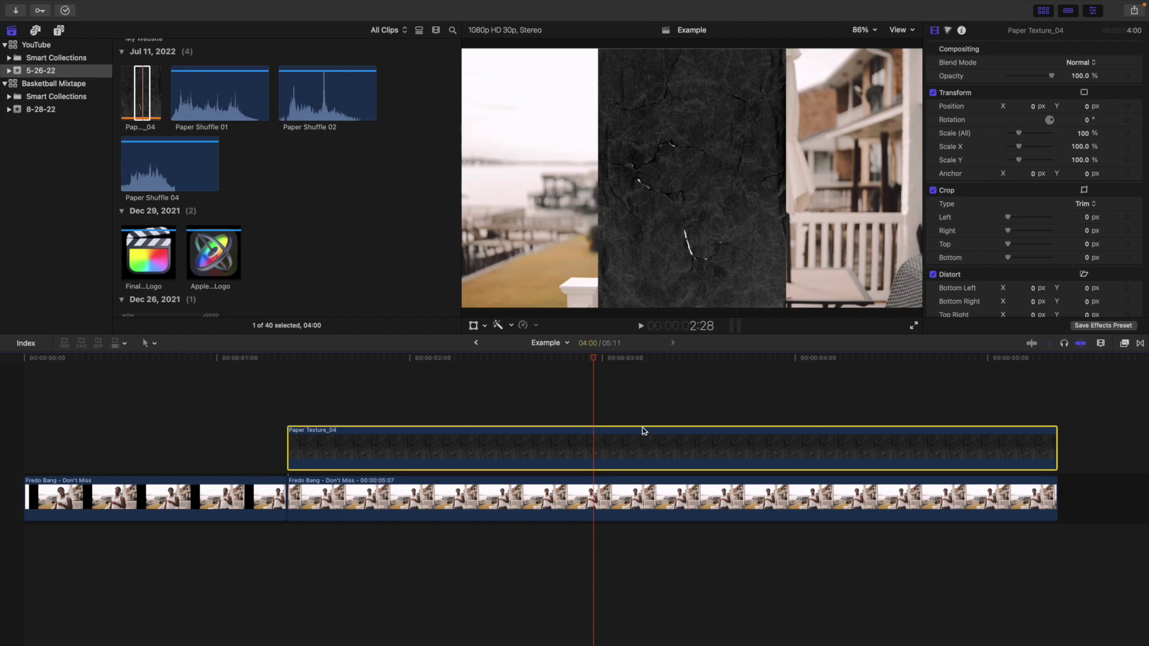
click(1087, 120)
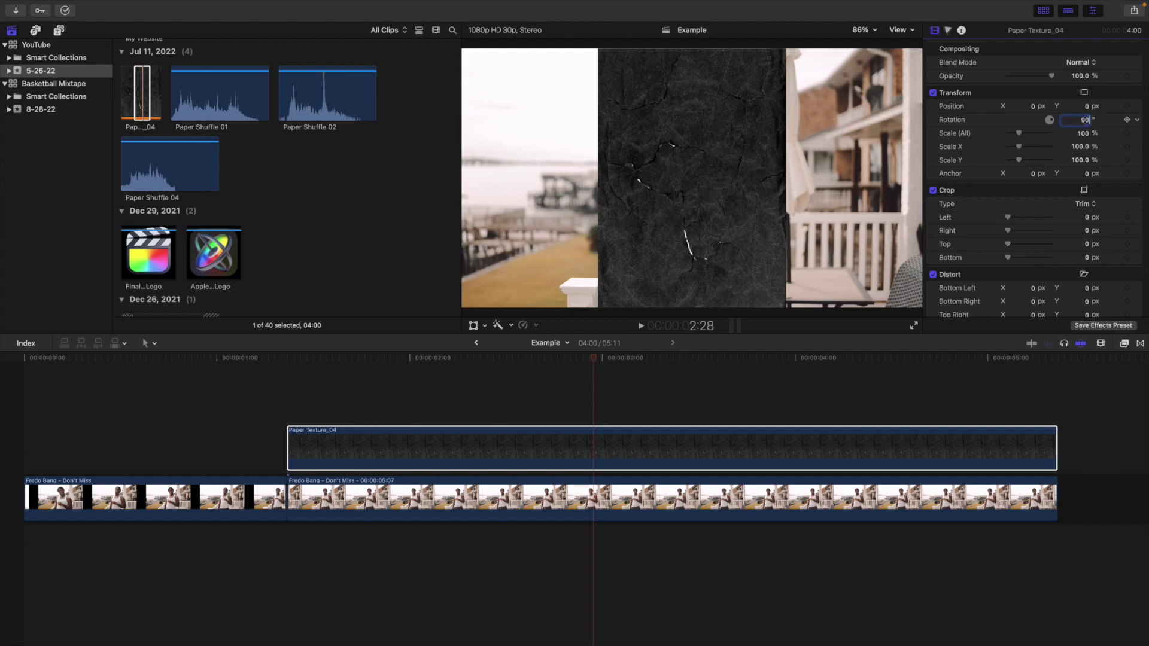
text(90)
key(Return)
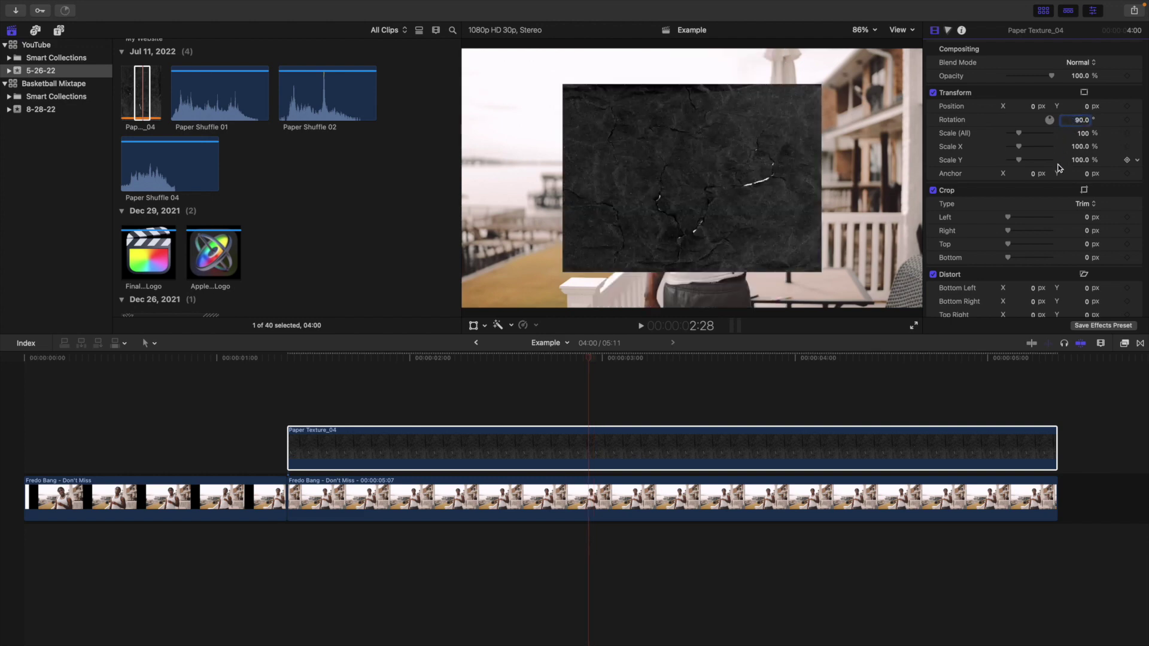
Scale the paper texture to 186% so it fills the frame and set its blend mode to Screen
drag(1085, 134, 1076, 138)
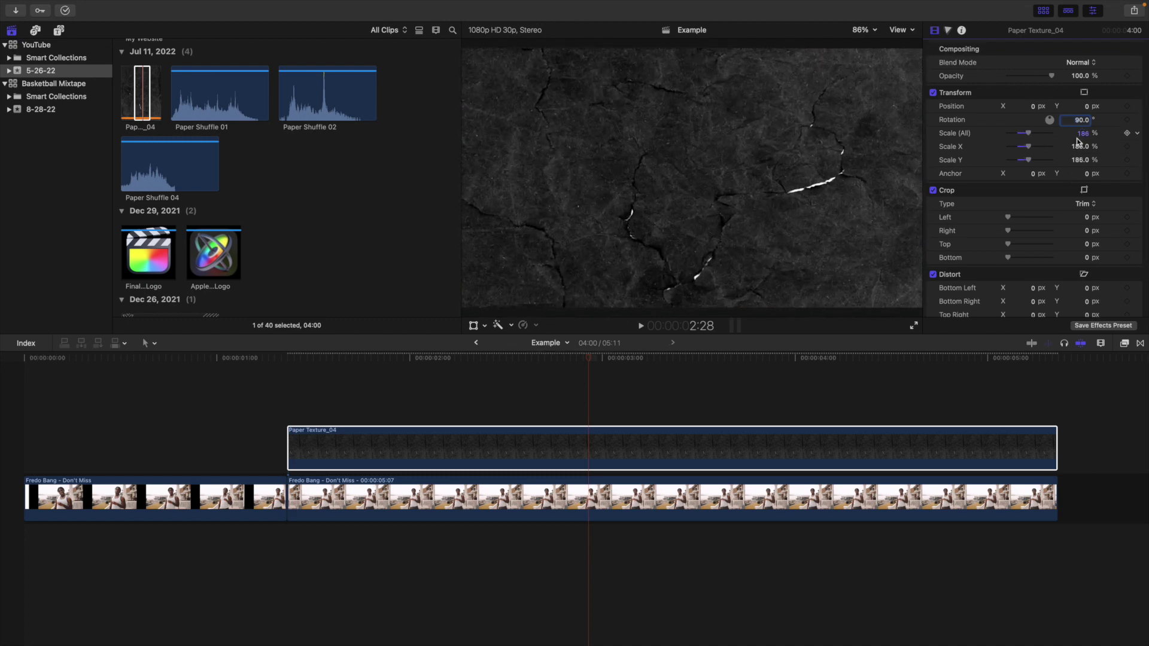
click(1079, 62)
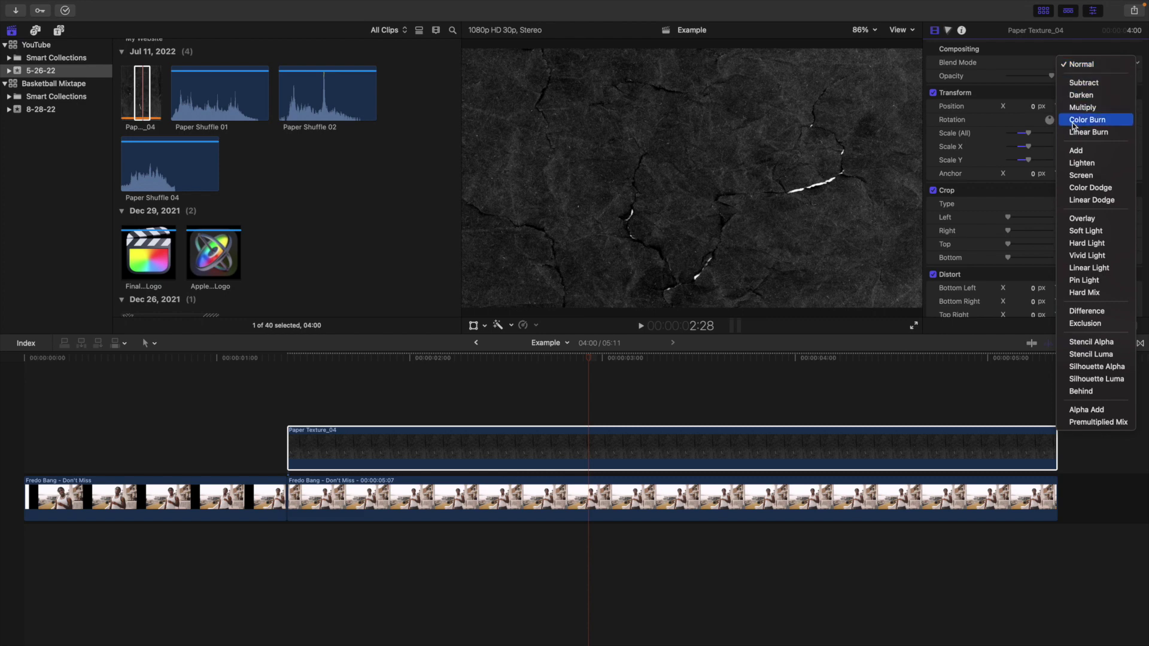
click(1077, 176)
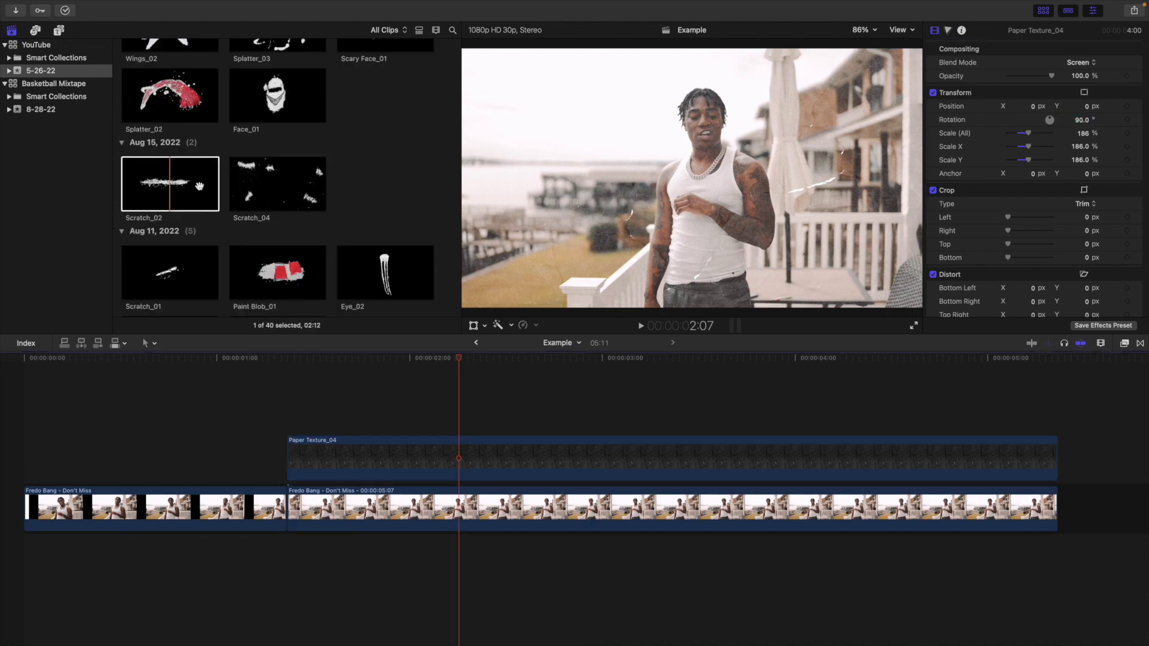
Place the Scratch_02 clip above the paper texture at the start of the freeze frame and scrub through it
drag(157, 186, 285, 391)
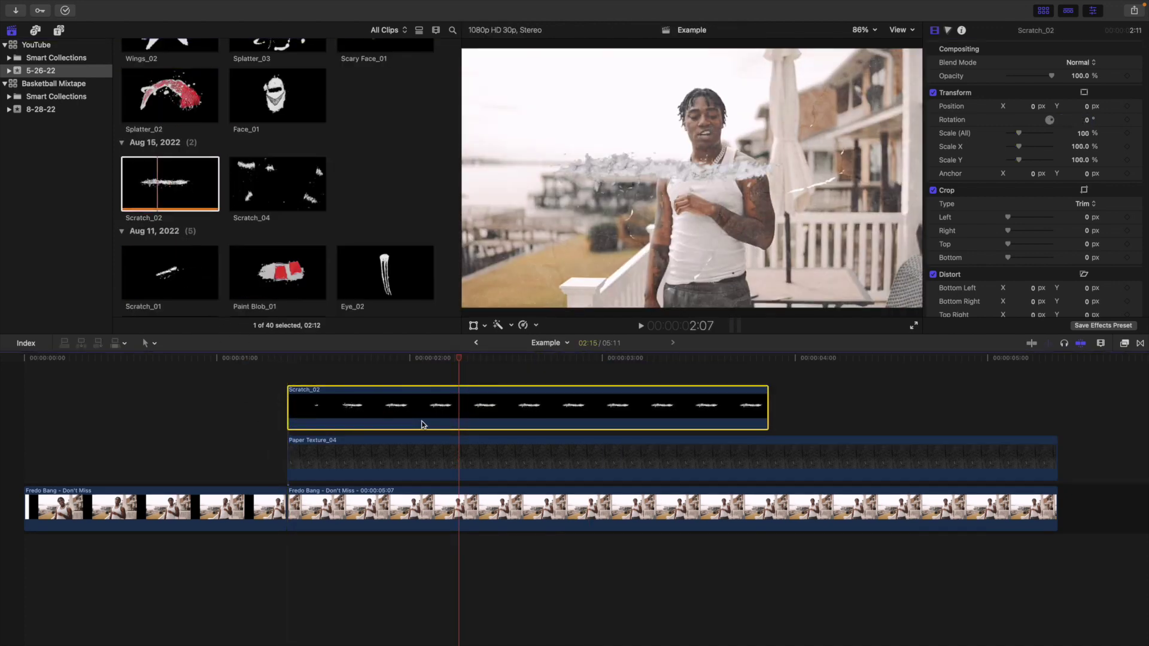
click(286, 380)
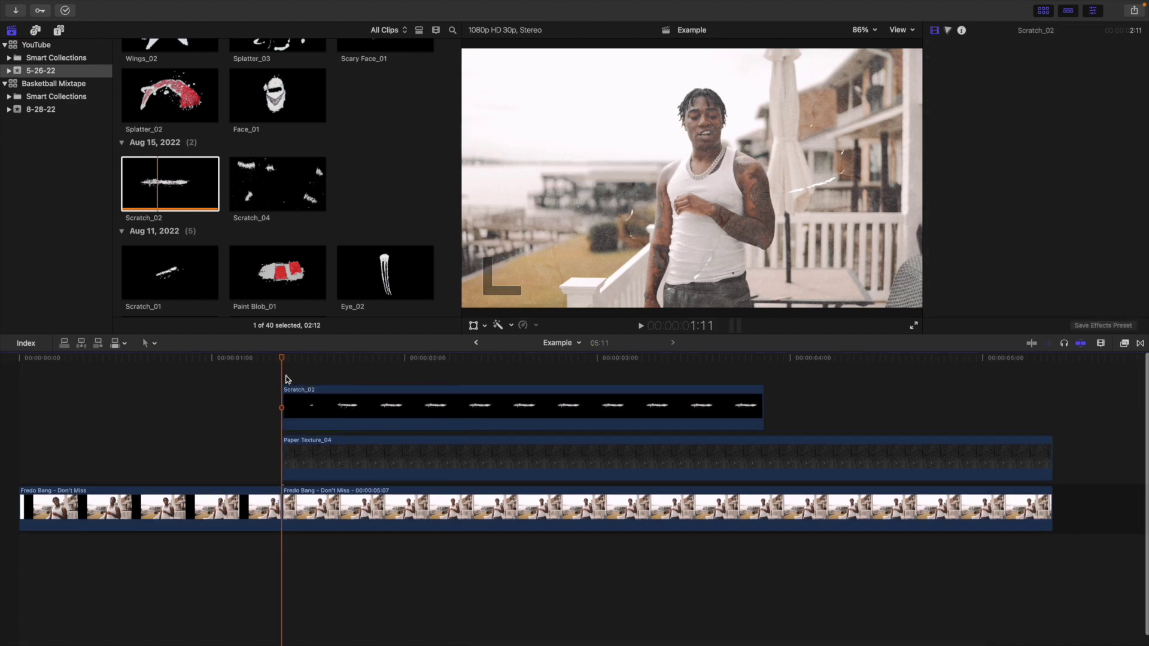
drag(286, 380, 517, 401)
Apply the Colorize effect to the Scratch_02 clip and raise its intensity to about 92
click(519, 402)
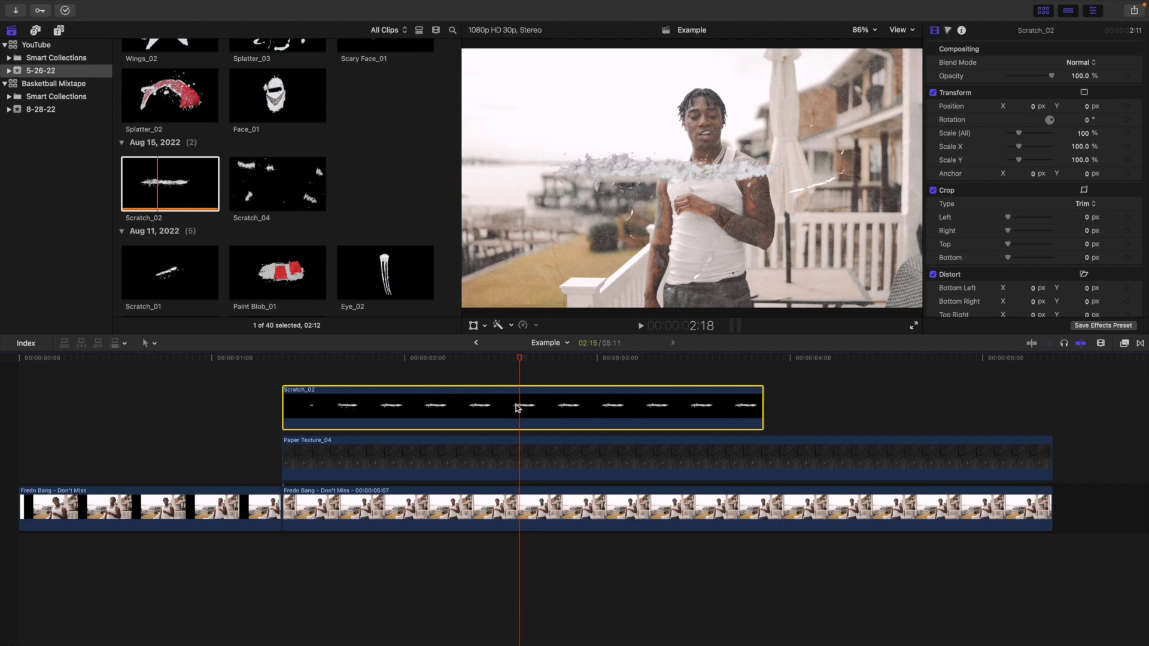
click(1125, 344)
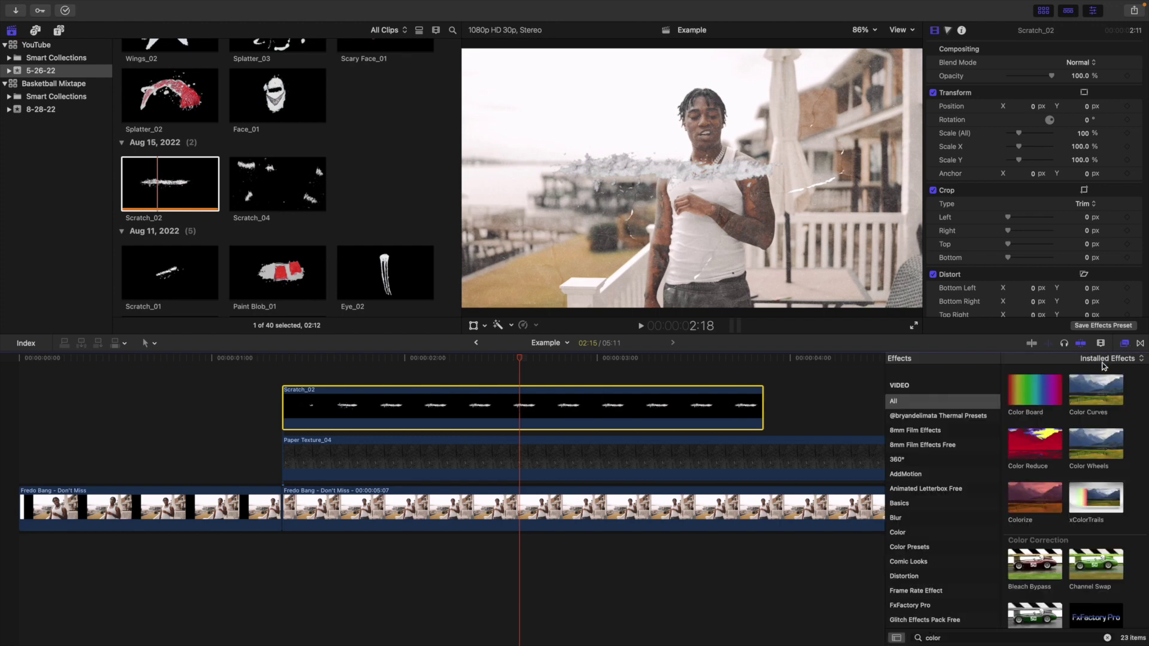
drag(1028, 501, 660, 413)
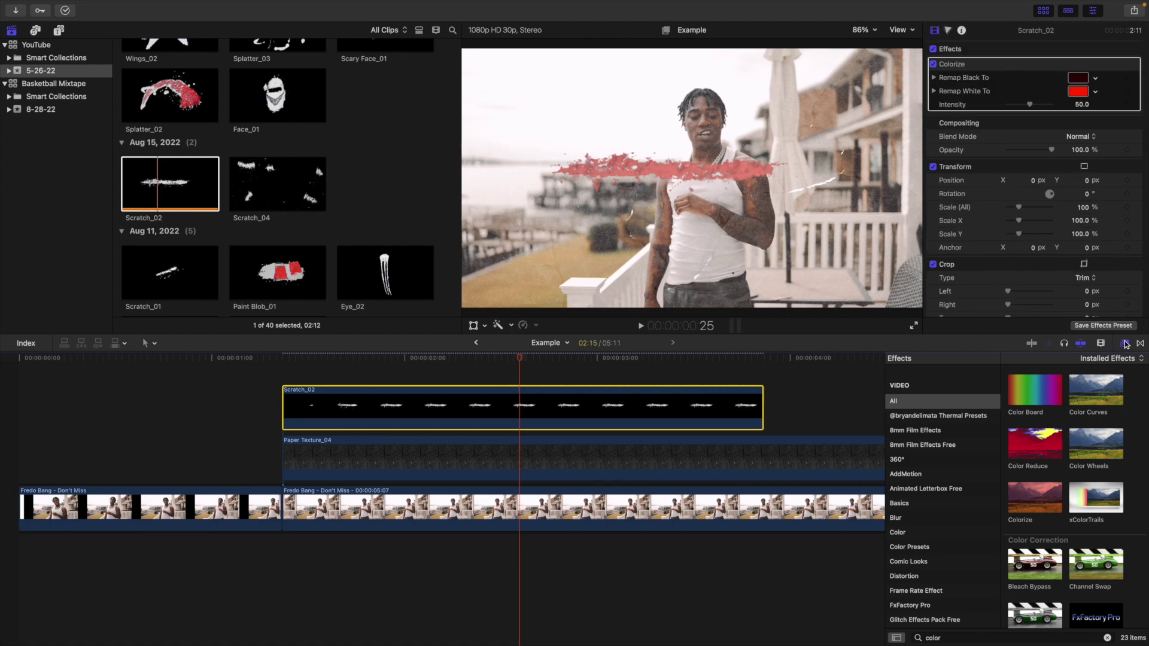
click(1125, 344)
drag(1032, 105, 1052, 105)
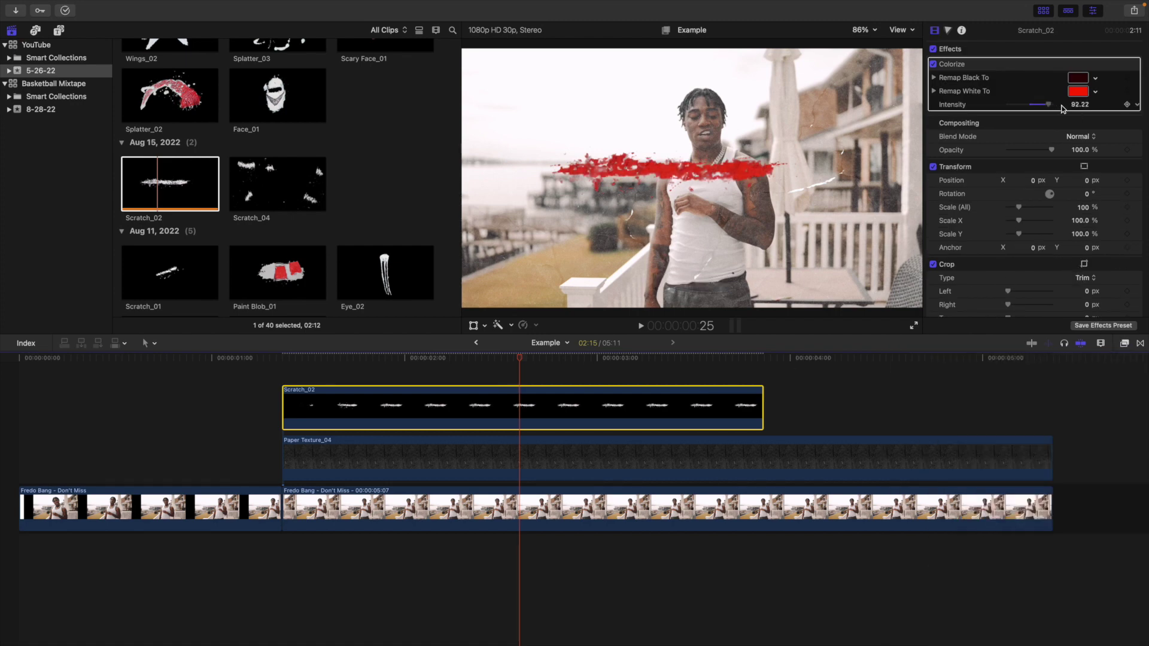
Change the Colorize white remap color of the Scratch_02 clip to bright green and play the result from the start of the freeze frame
click(1079, 92)
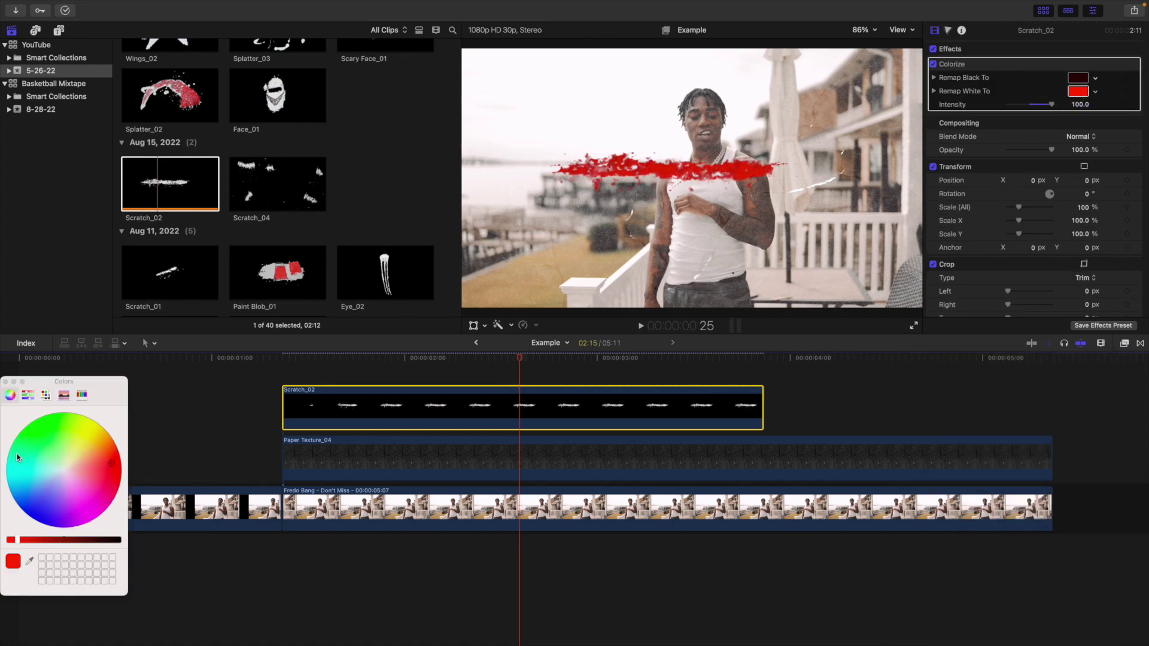
click(105, 462)
drag(105, 462, 30, 424)
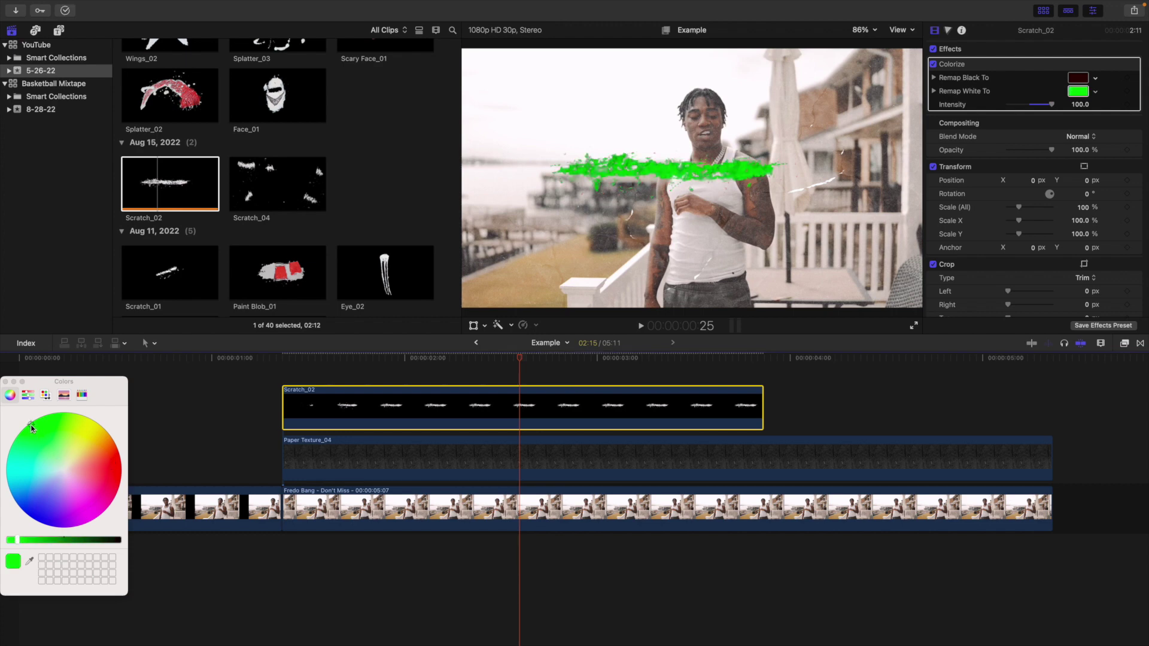
click(6, 382)
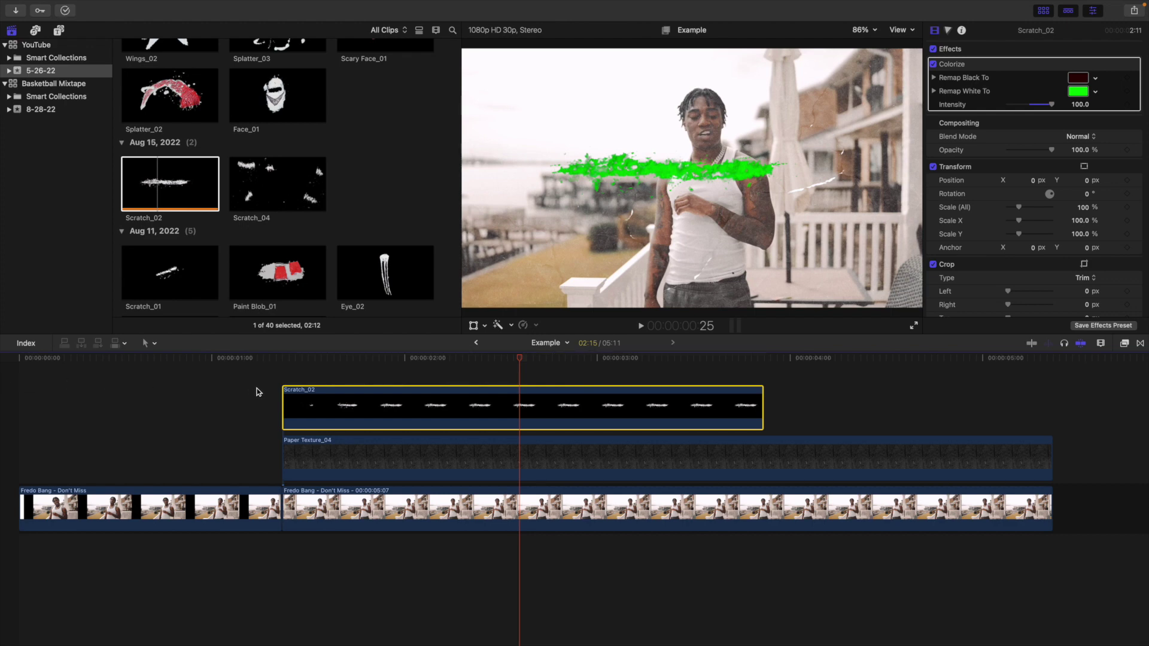
click(285, 378)
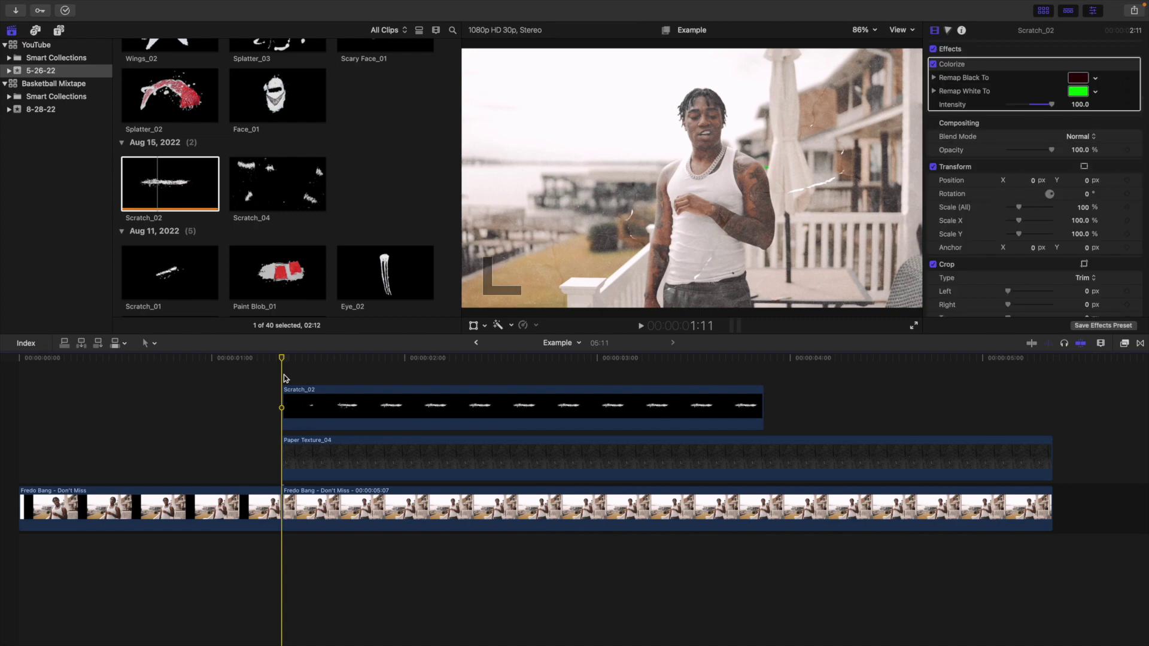
key(space)
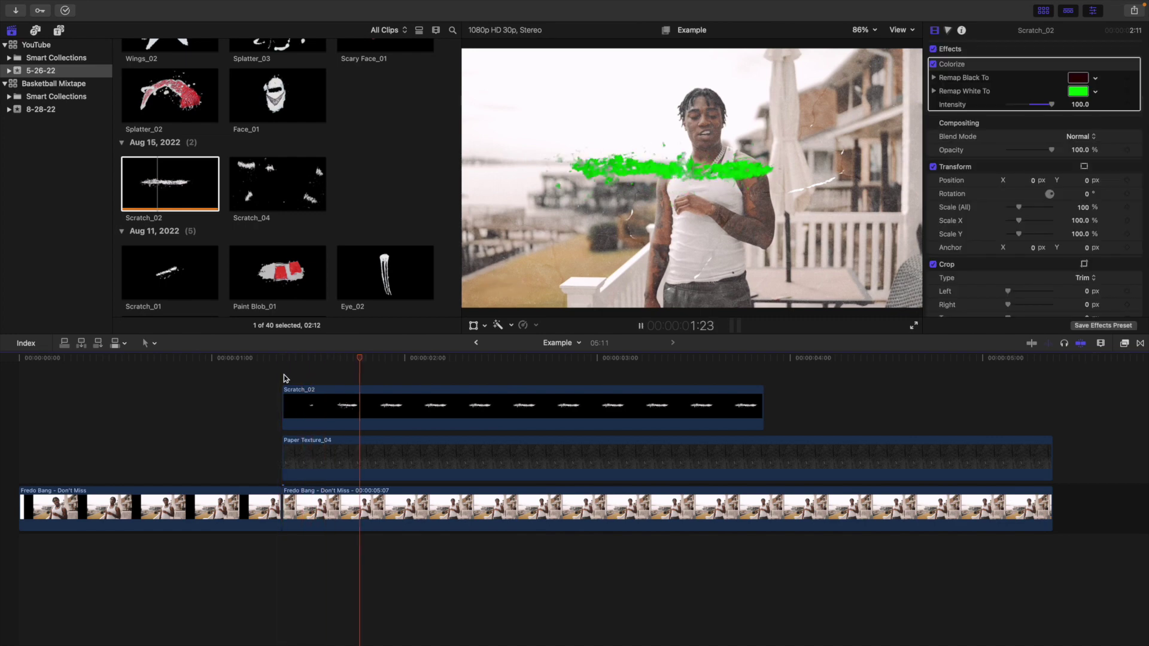
Transform the Scratch_02 clip to about 67% scale, -94.8° rotation and position X -216.4, Y -333.9 px, along the man's arm
click(432, 409)
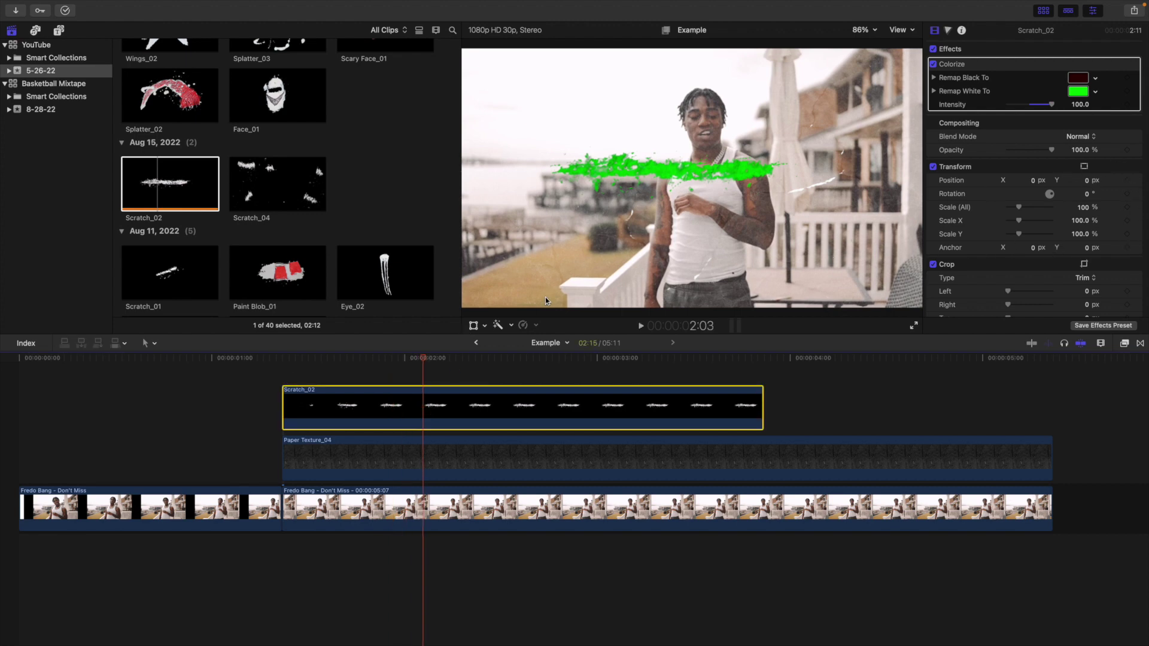
click(475, 326)
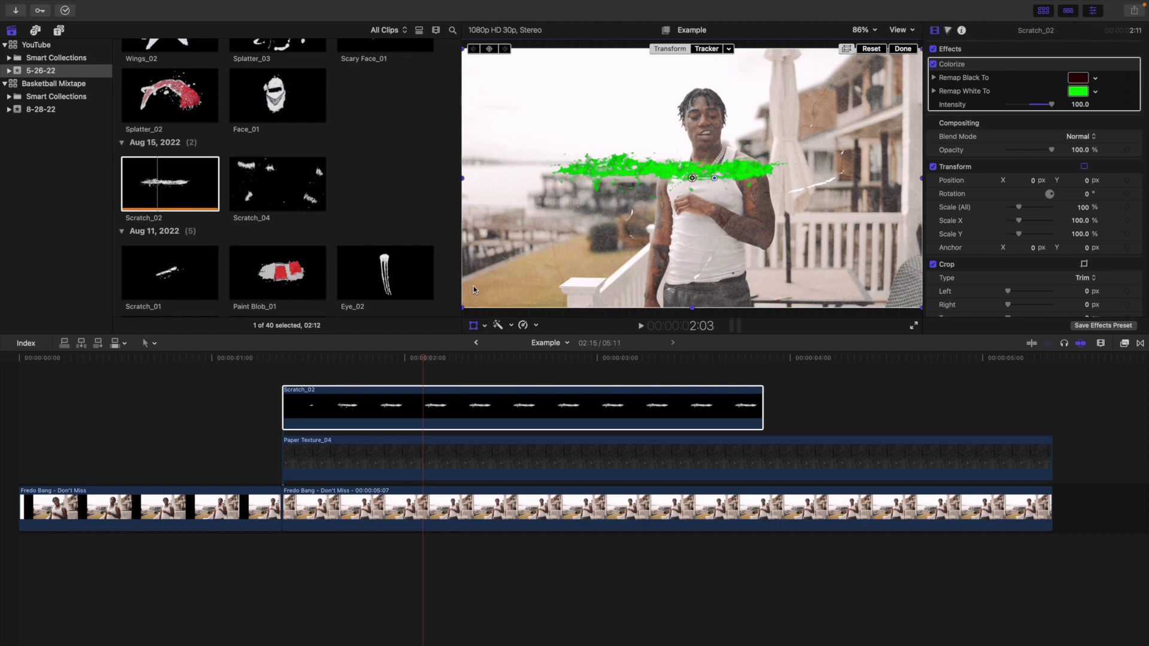
drag(465, 305, 567, 247)
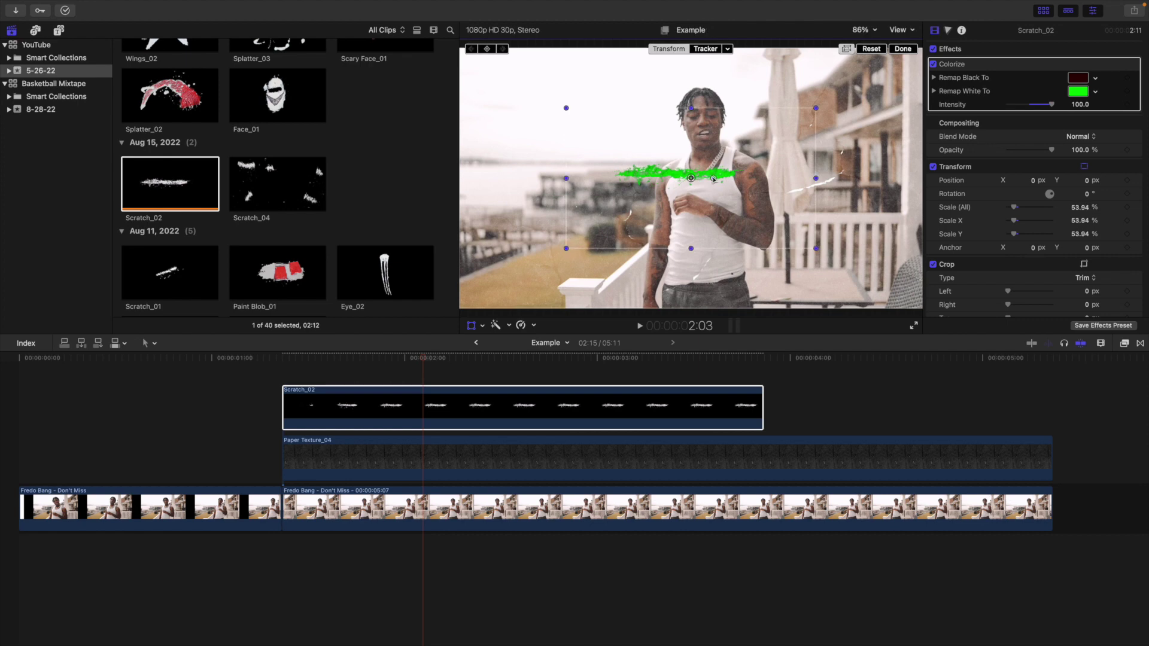
drag(727, 183, 687, 203)
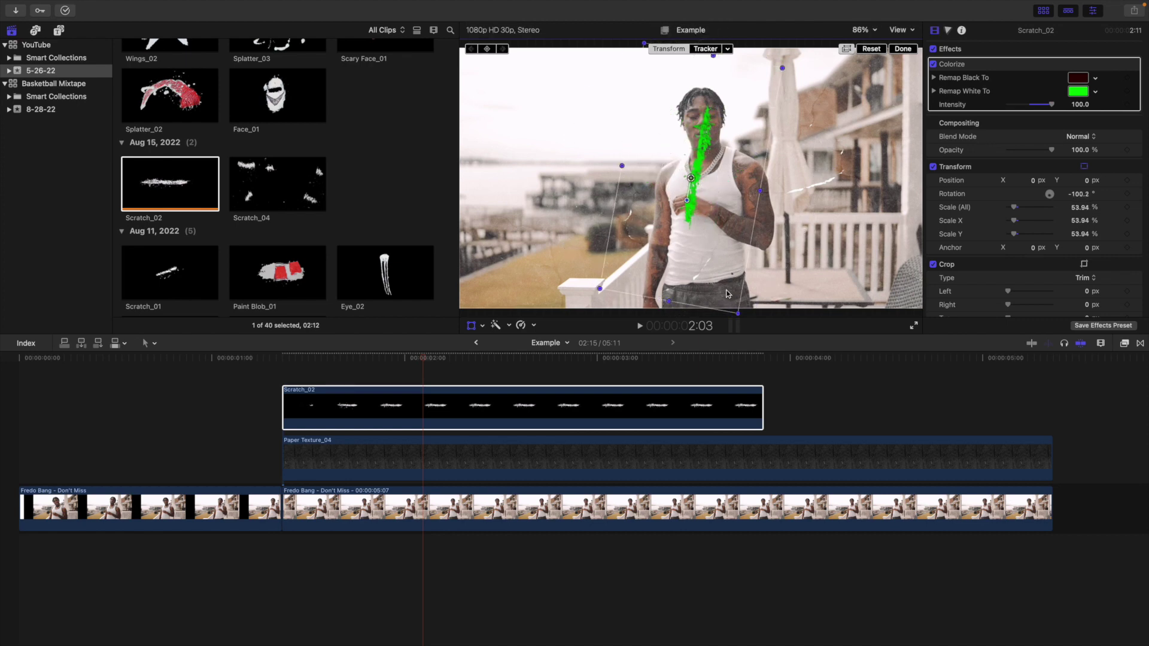
drag(736, 313, 747, 340)
drag(692, 191, 641, 282)
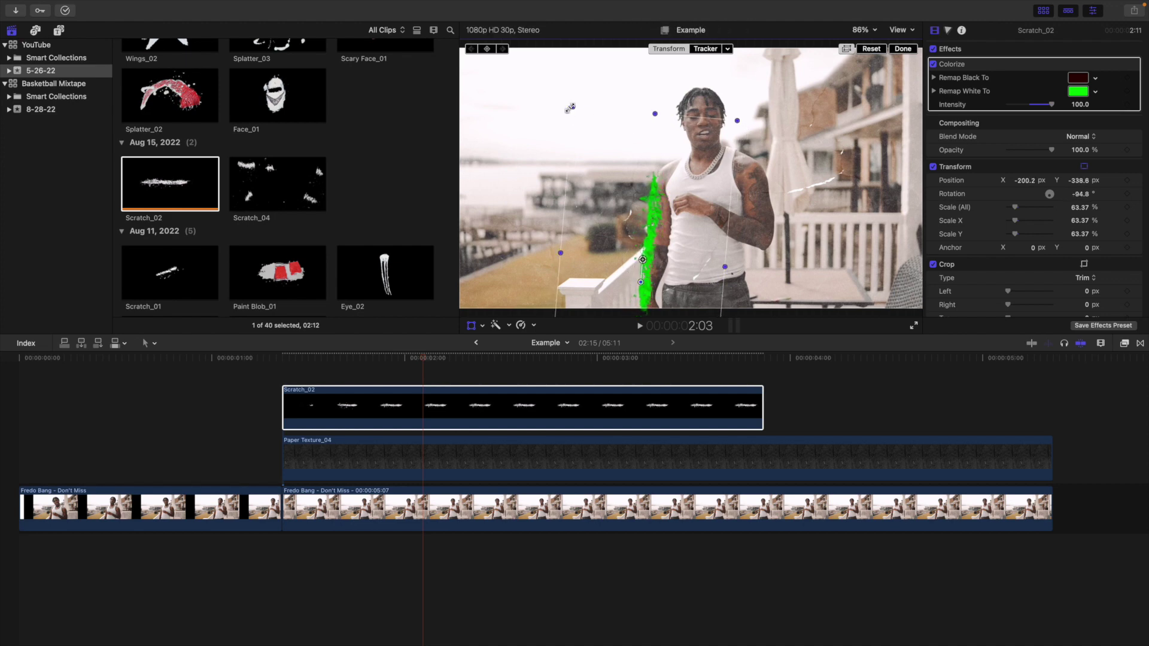
drag(571, 107, 568, 97)
drag(658, 225, 654, 223)
drag(654, 225, 655, 225)
click(903, 50)
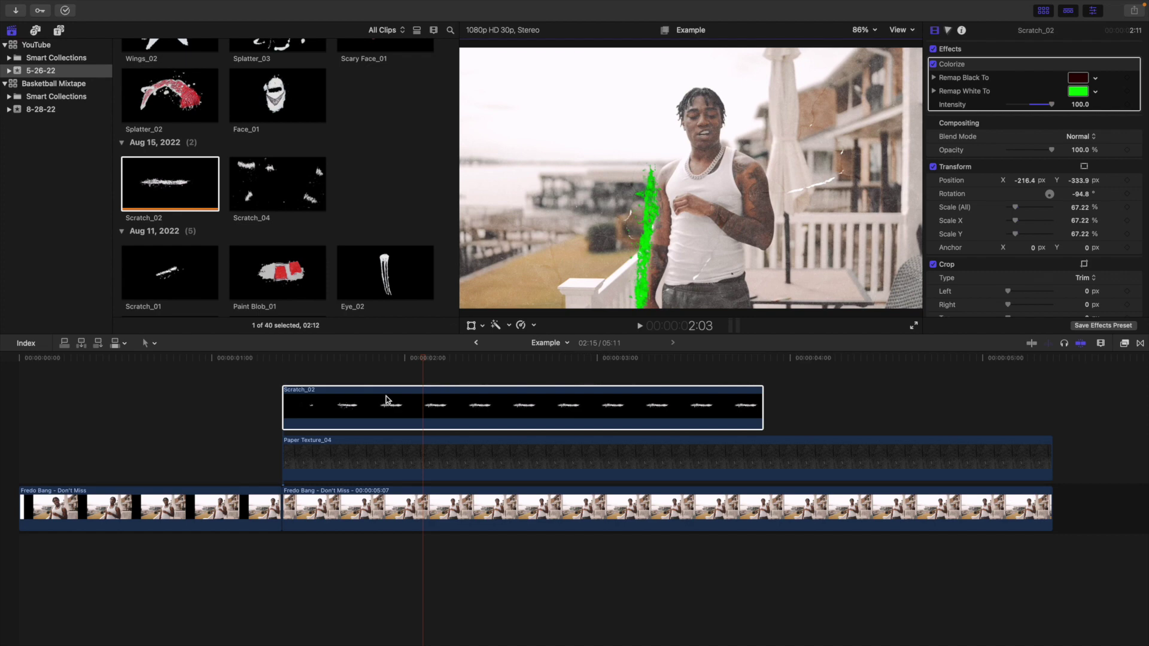
Play the repositioned green scratch from the start of the freeze frame, and again from within the preceding video clip
click(285, 371)
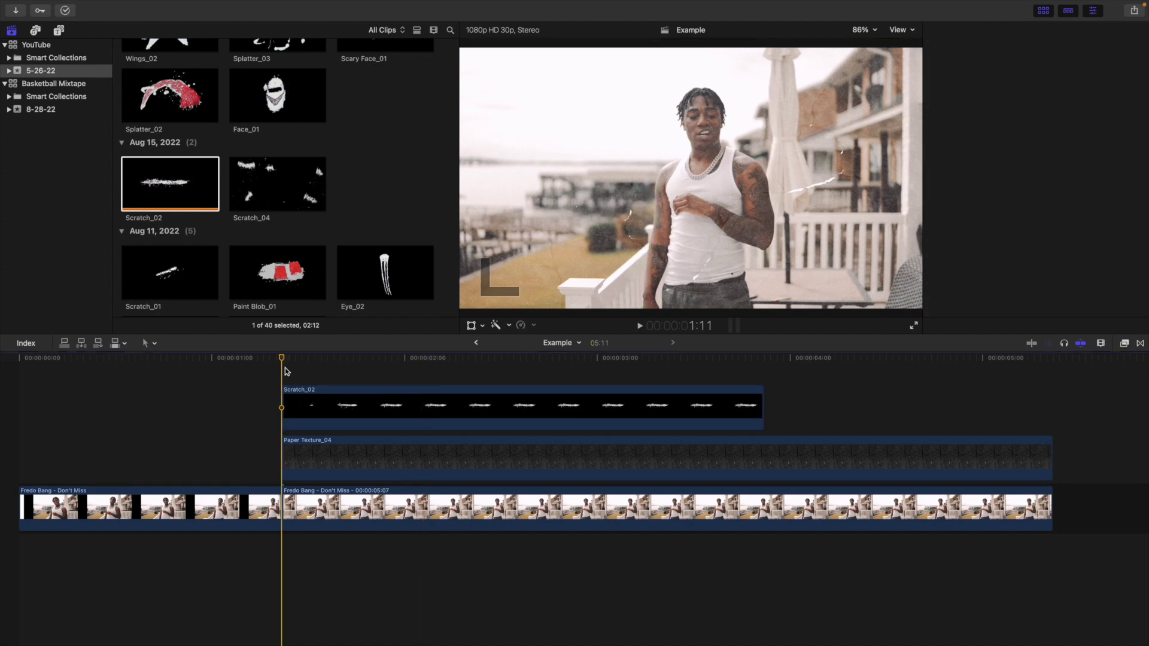
key(cmd+4)
key(space)
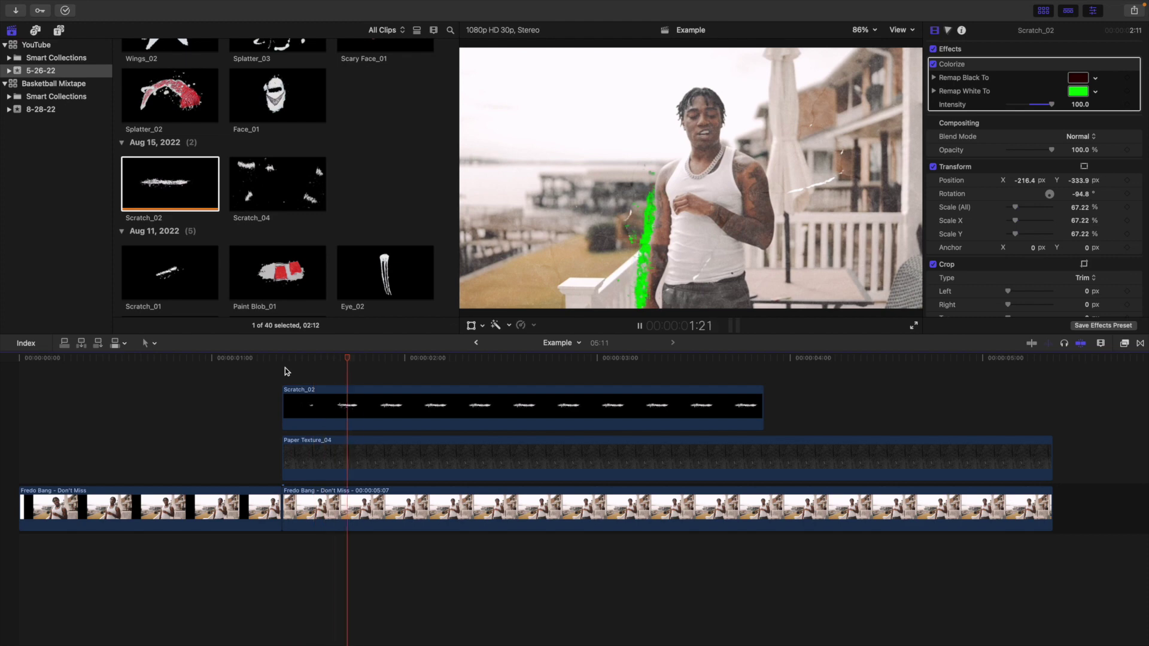
click(151, 425)
click(150, 425)
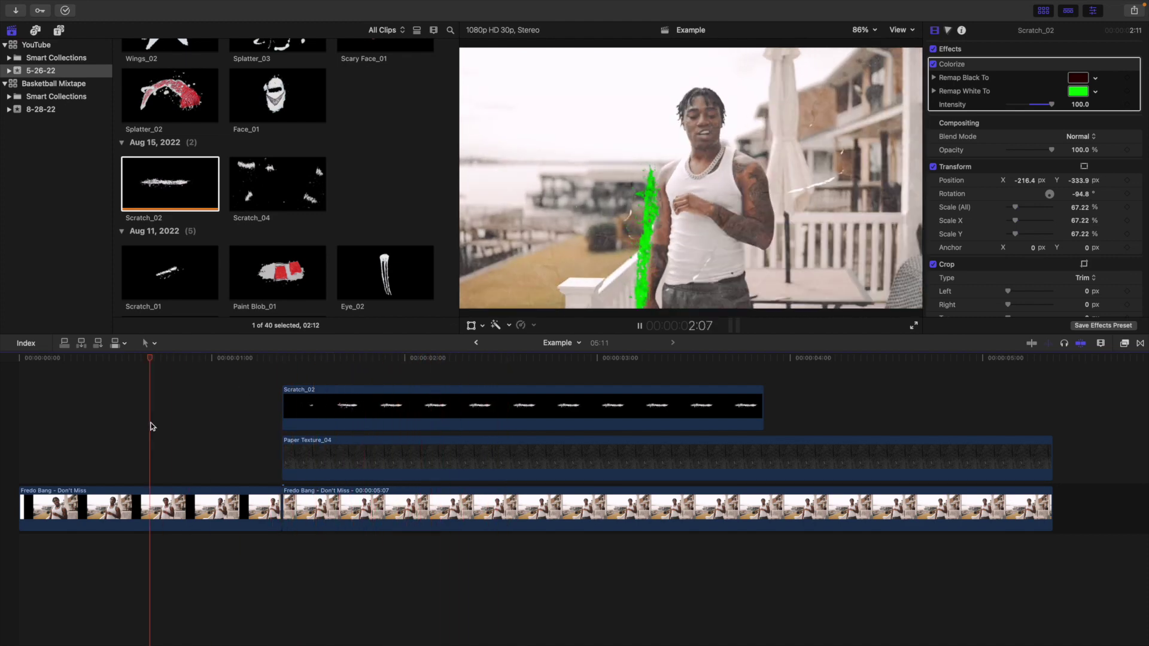
click(151, 426)
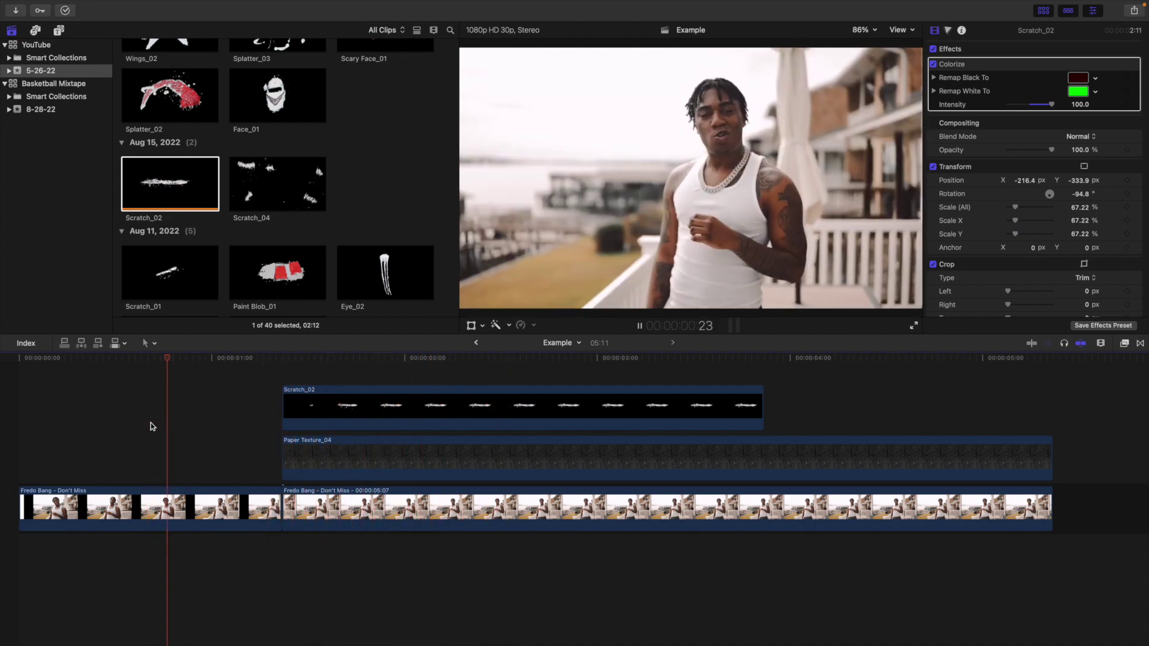
key(space)
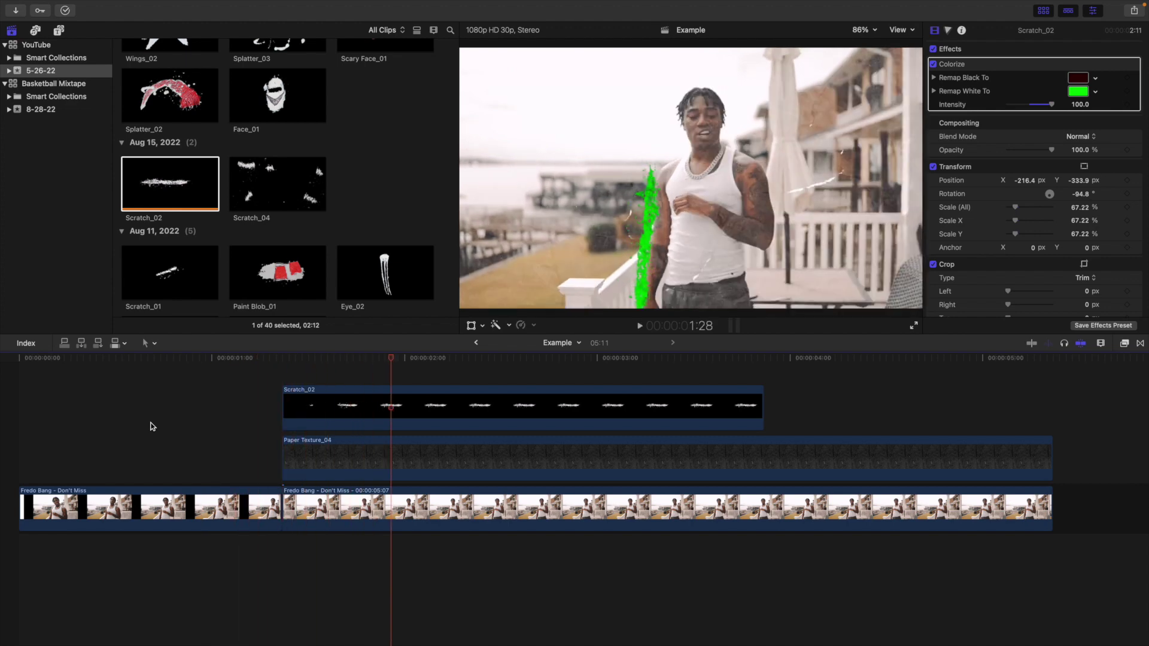
Add a marker to the Scratch_02 clip at 1:24, where its scratch animation is almost fully drawn
scroll(275, 179, up, 5)
click(283, 379)
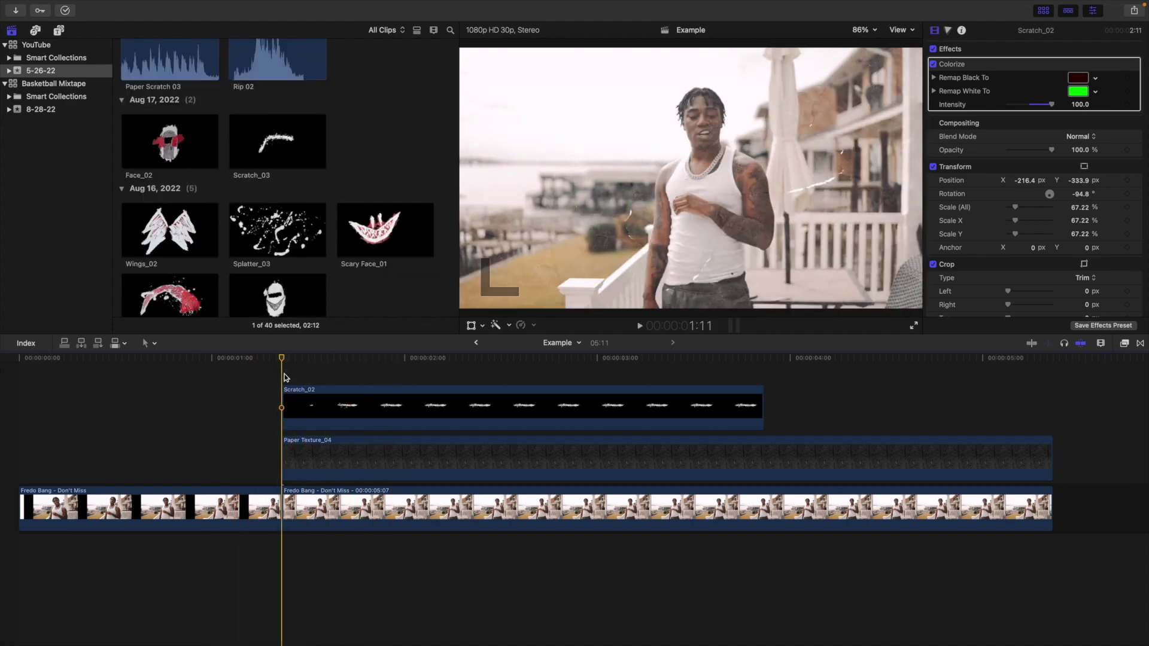
key(space)
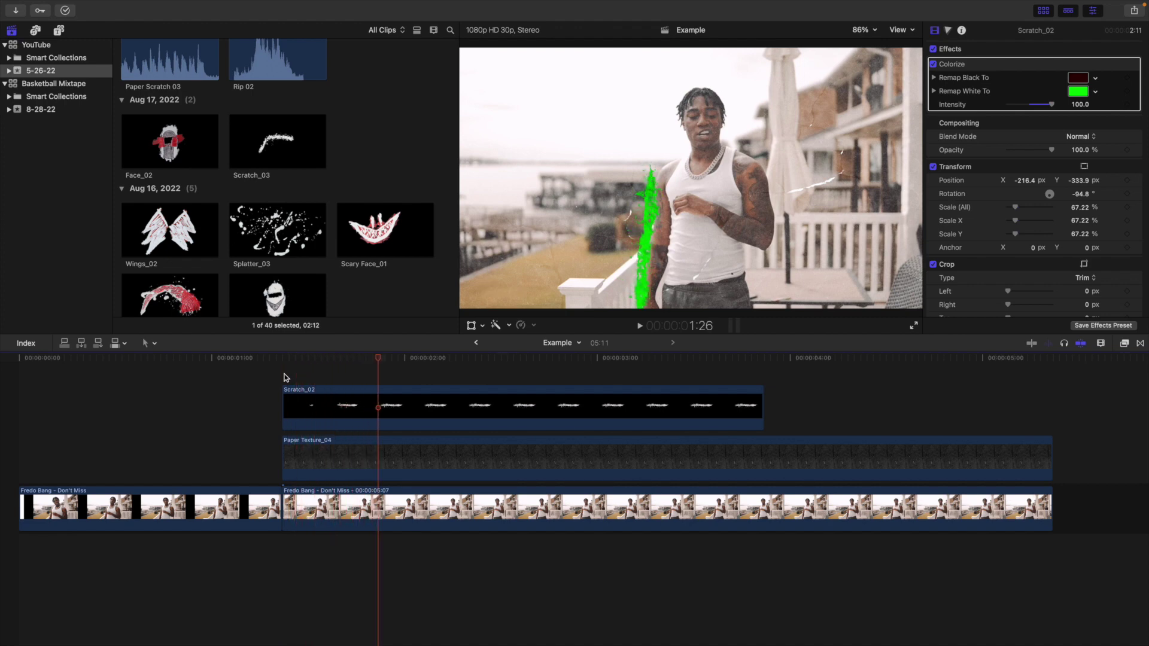
key(Left)
key(Left)
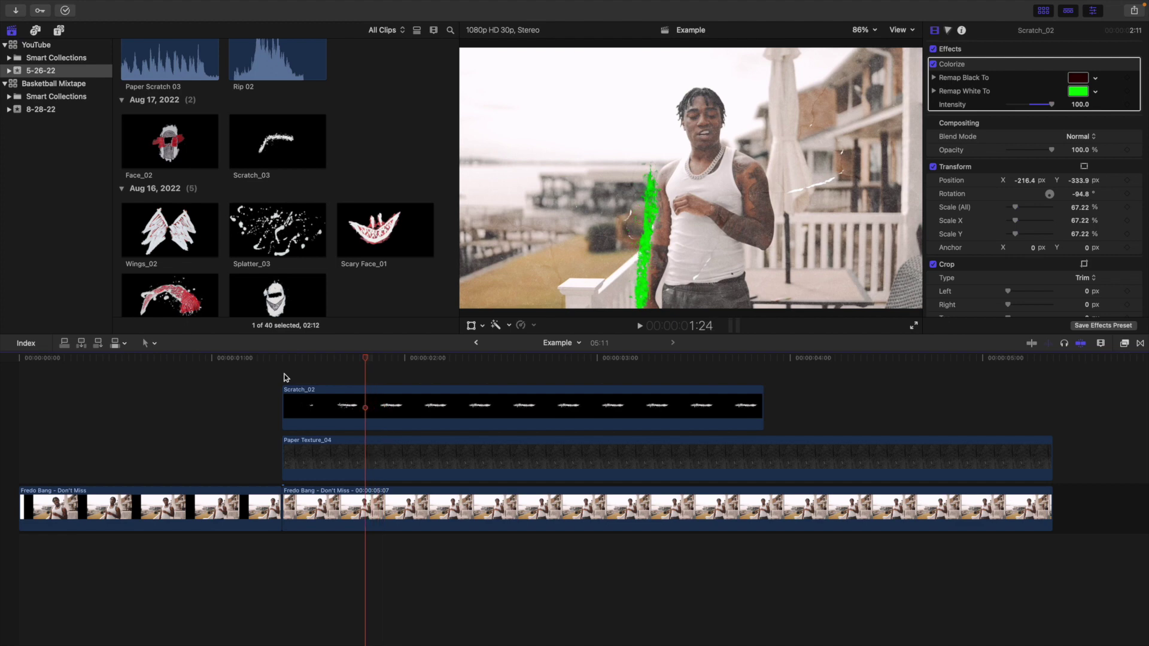
key(Right)
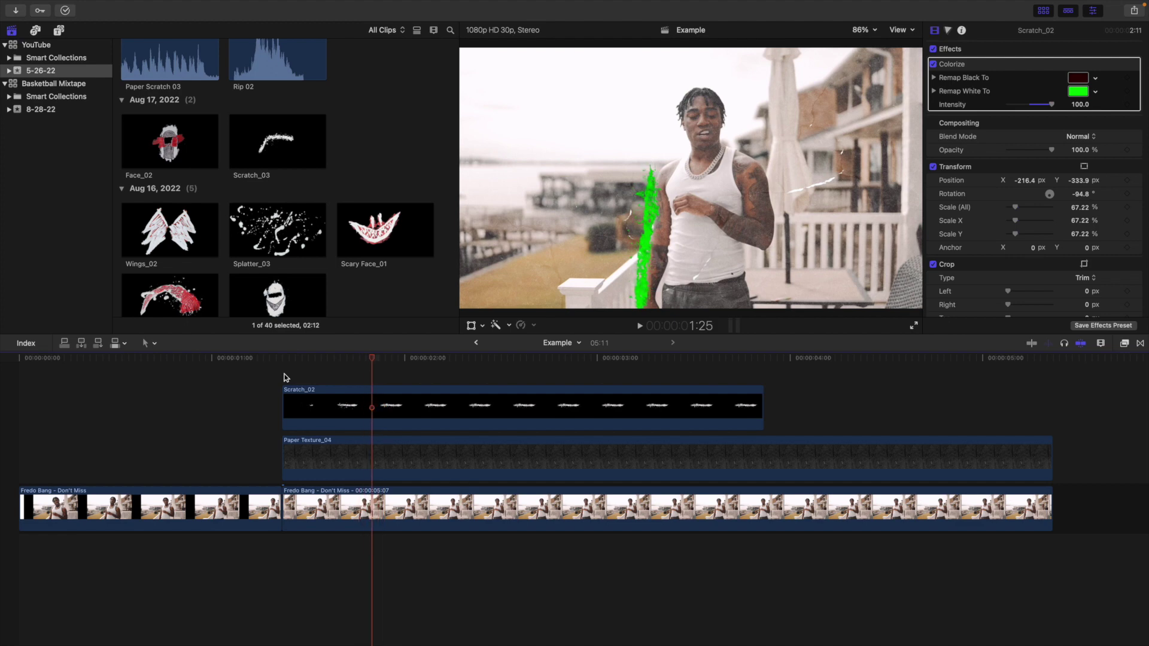
key(Left)
key(m)
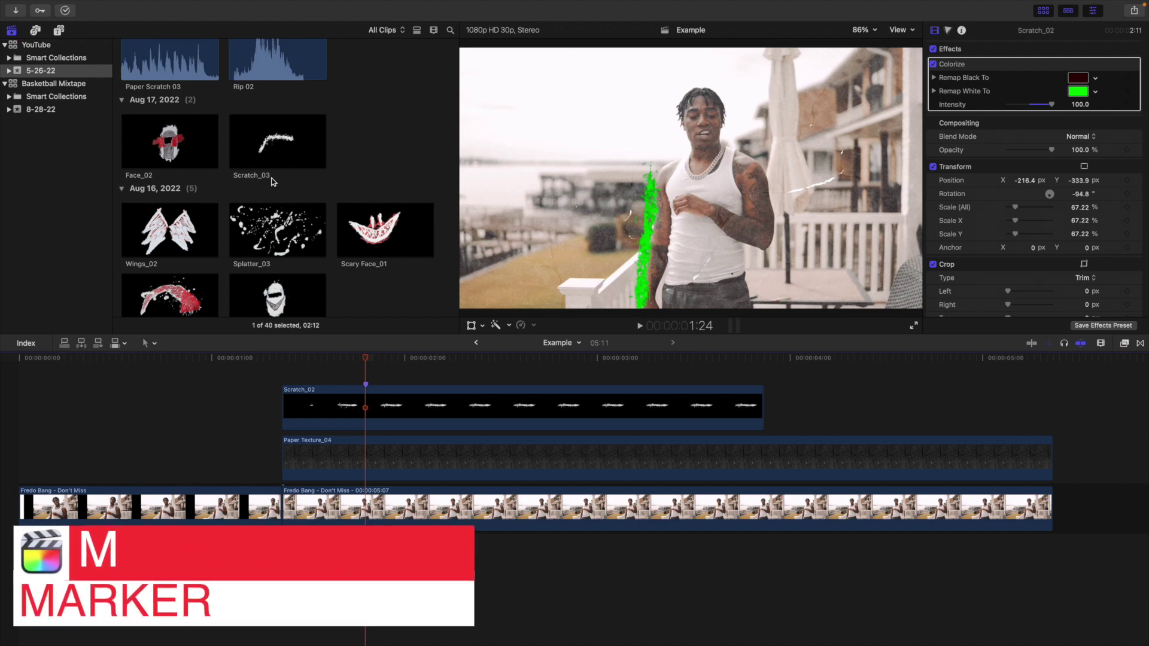
Place Scratch_03 above Scratch_02 at the marker and transform it to 59% scale, -136.5° rotation and position X -126.6, Y 103.9 px
click(264, 147)
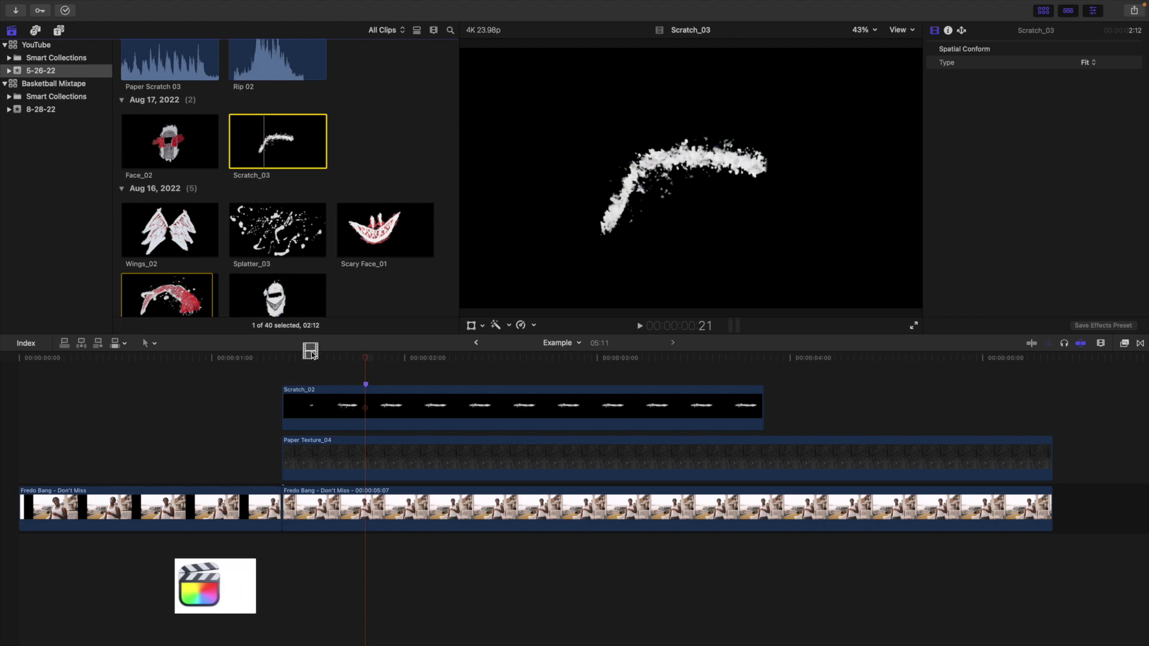
drag(264, 148, 369, 363)
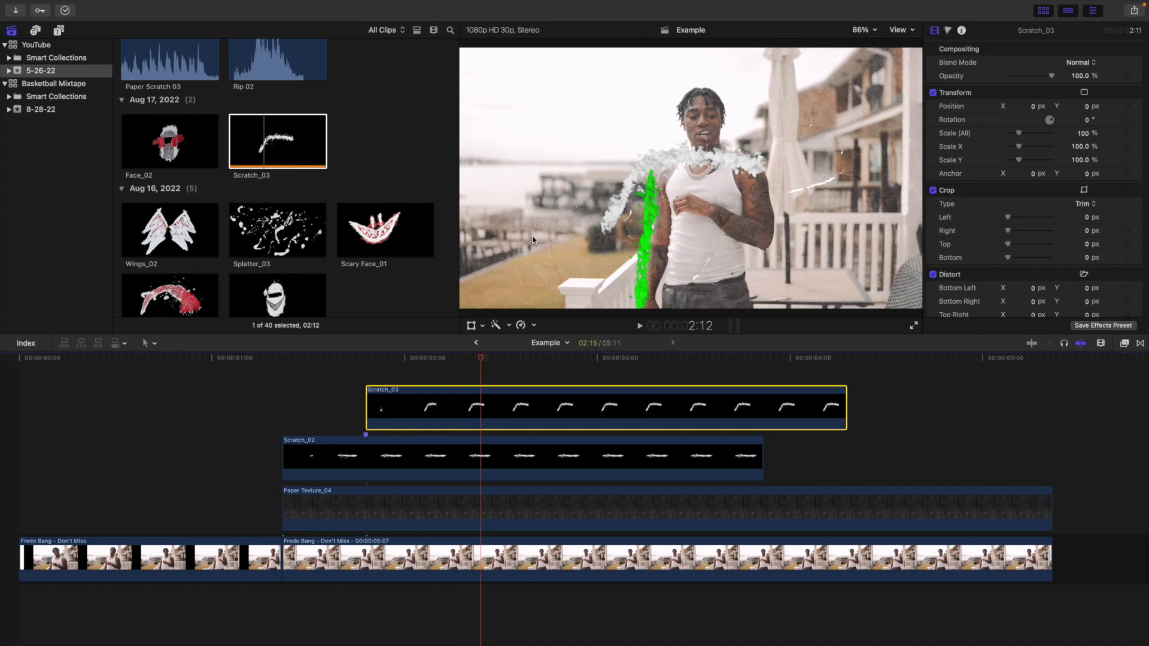
click(472, 326)
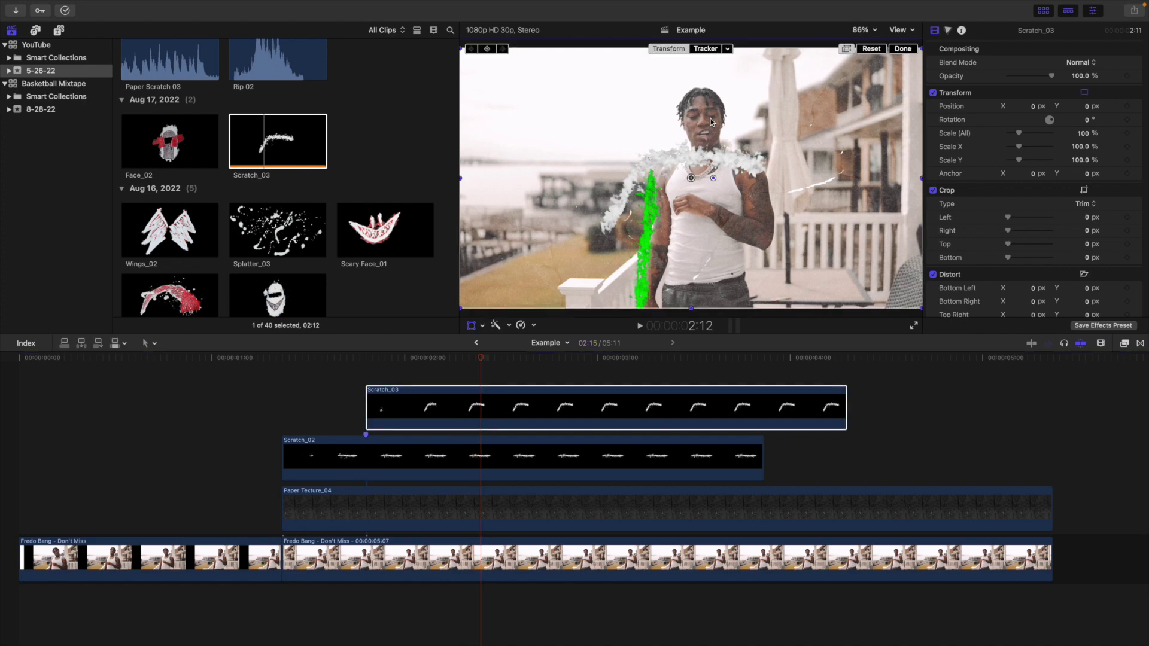
drag(713, 178, 673, 191)
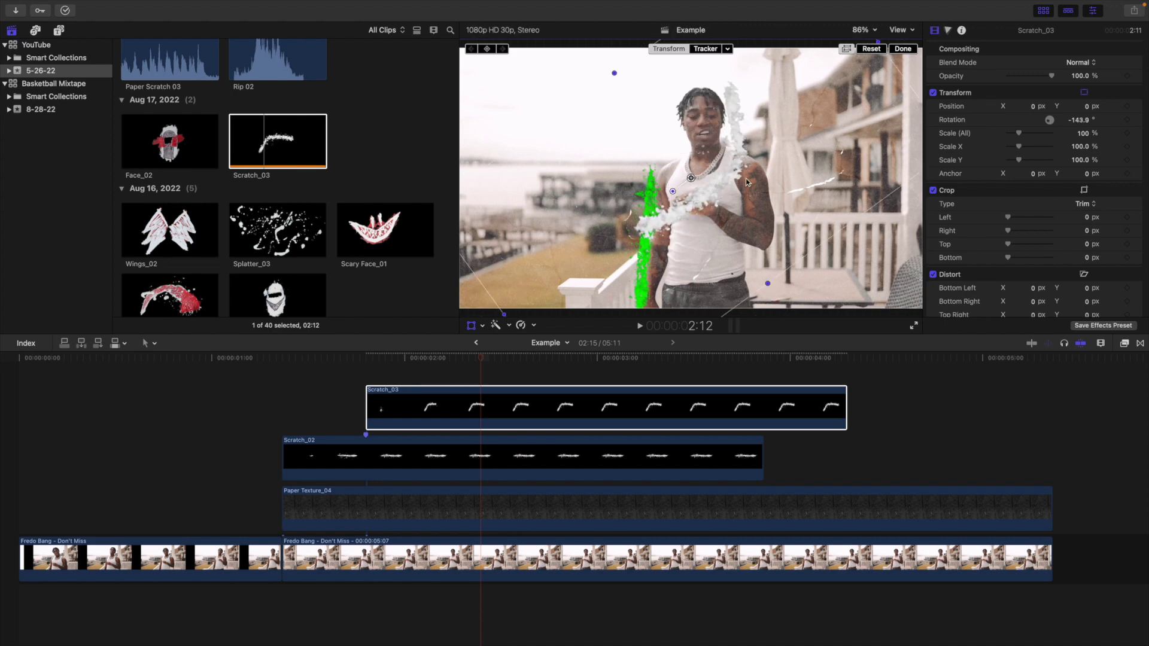
drag(1084, 136, 1057, 136)
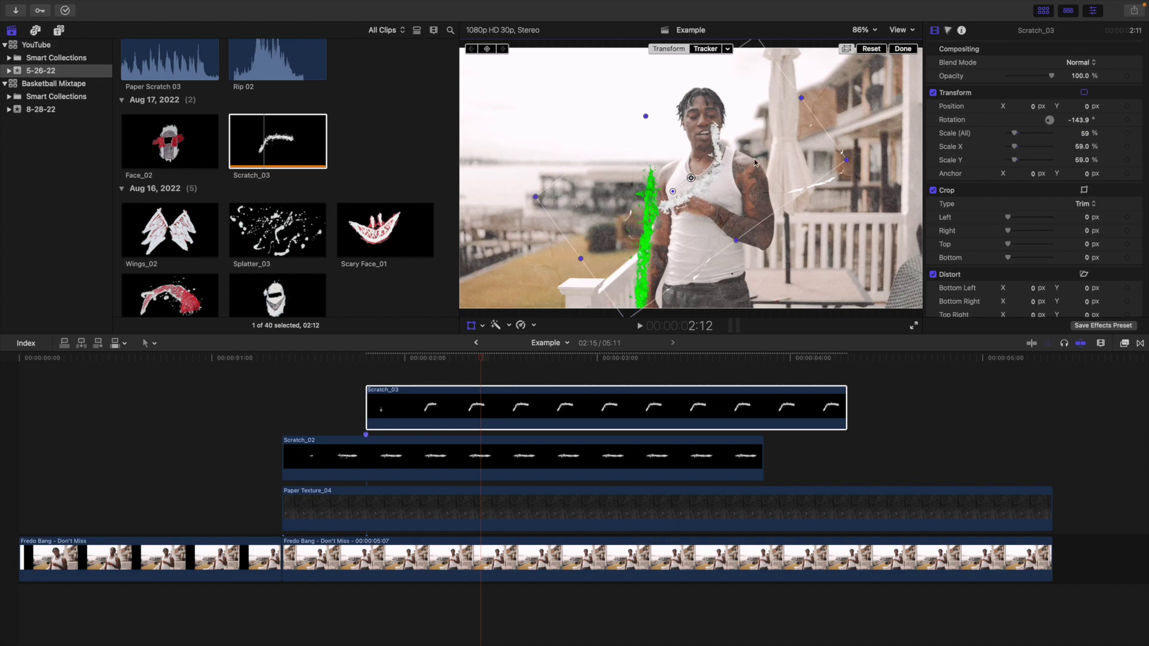
drag(733, 157, 692, 126)
drag(635, 163, 683, 171)
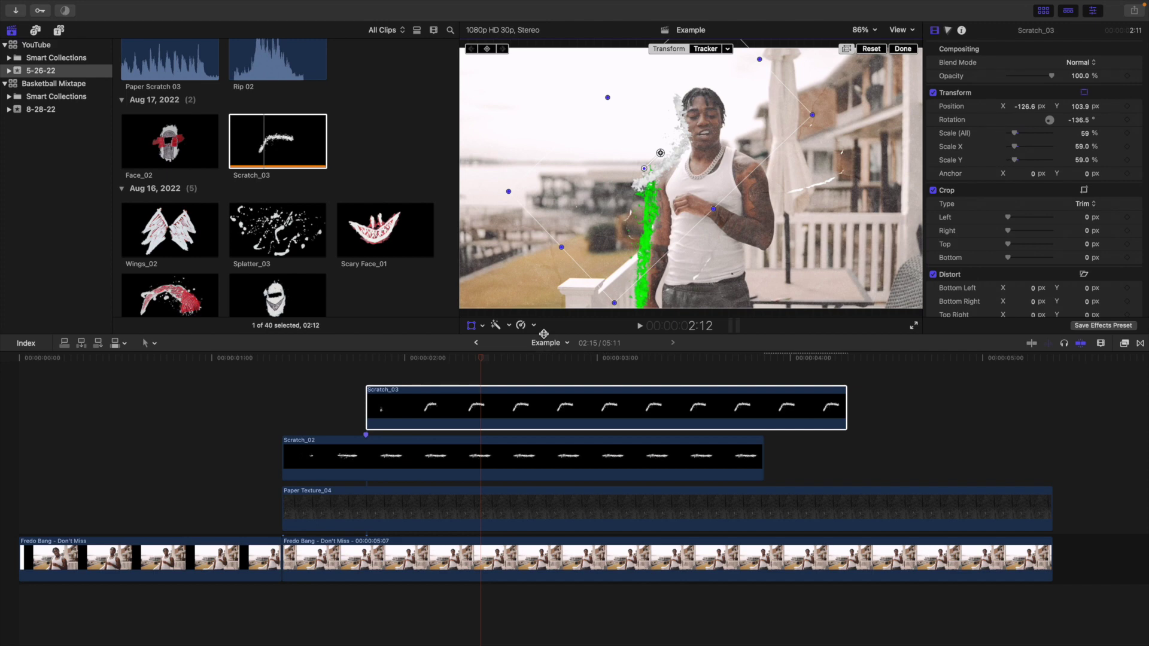
Examine frame by frame from which end the Scratch_03 animation draws itself, starting at the beginning of the clip
click(369, 374)
key(Right)
key(Right)
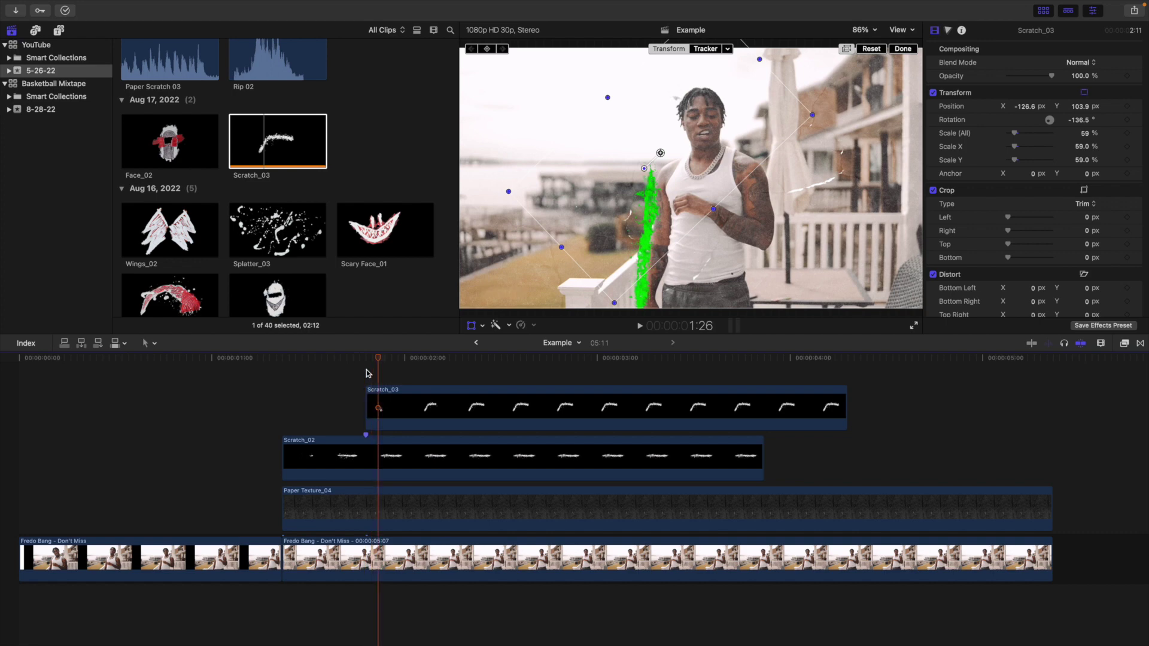
key(Right)
key(Right)
key(Right)
key(Right)
key(Right)
key(Right)
key(Right)
key(Right)
key(Right)
key(Right)
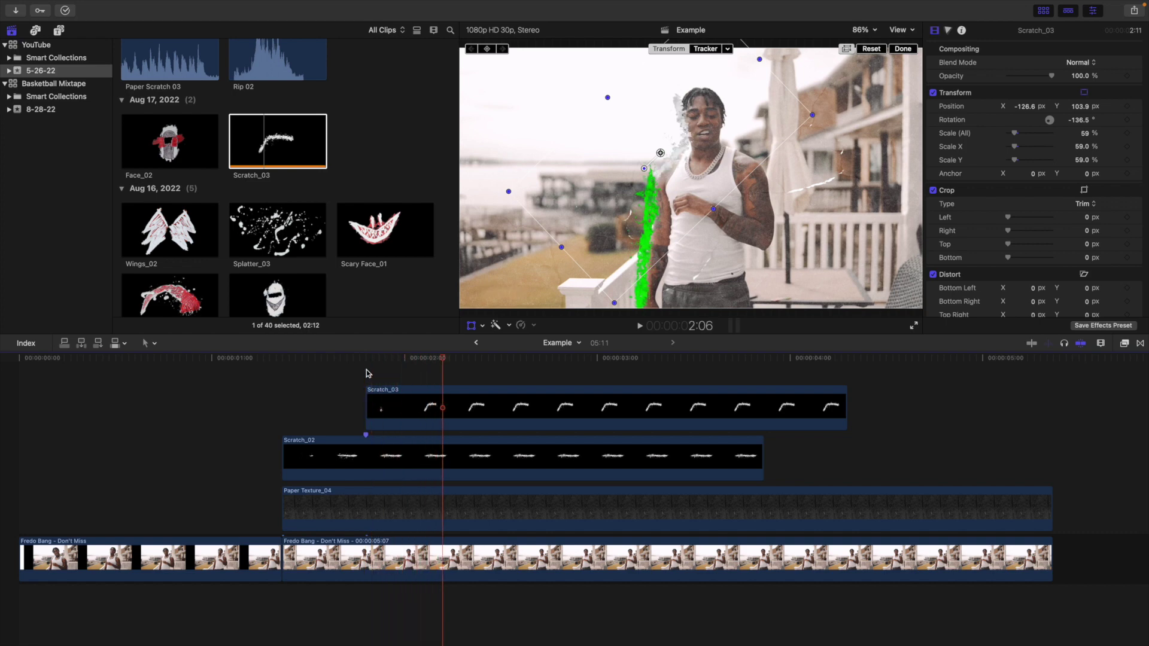
key(Right)
key(Right)
key(Right)
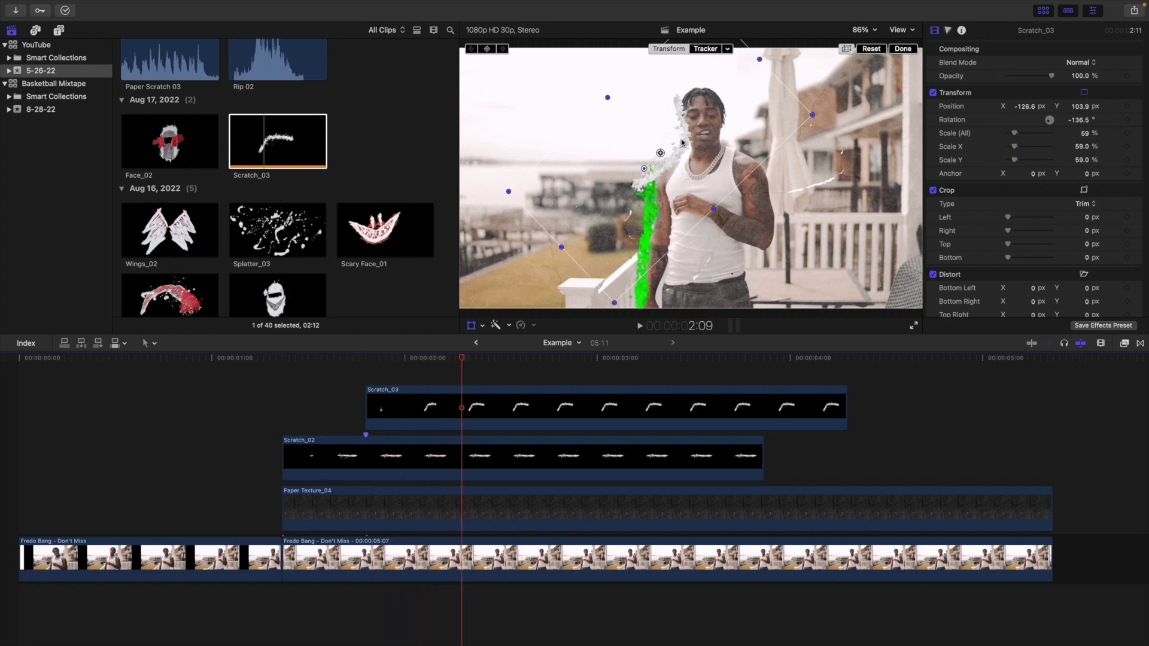
Find the Flipped effect and apply it to the Scratch_03 clip
click(518, 401)
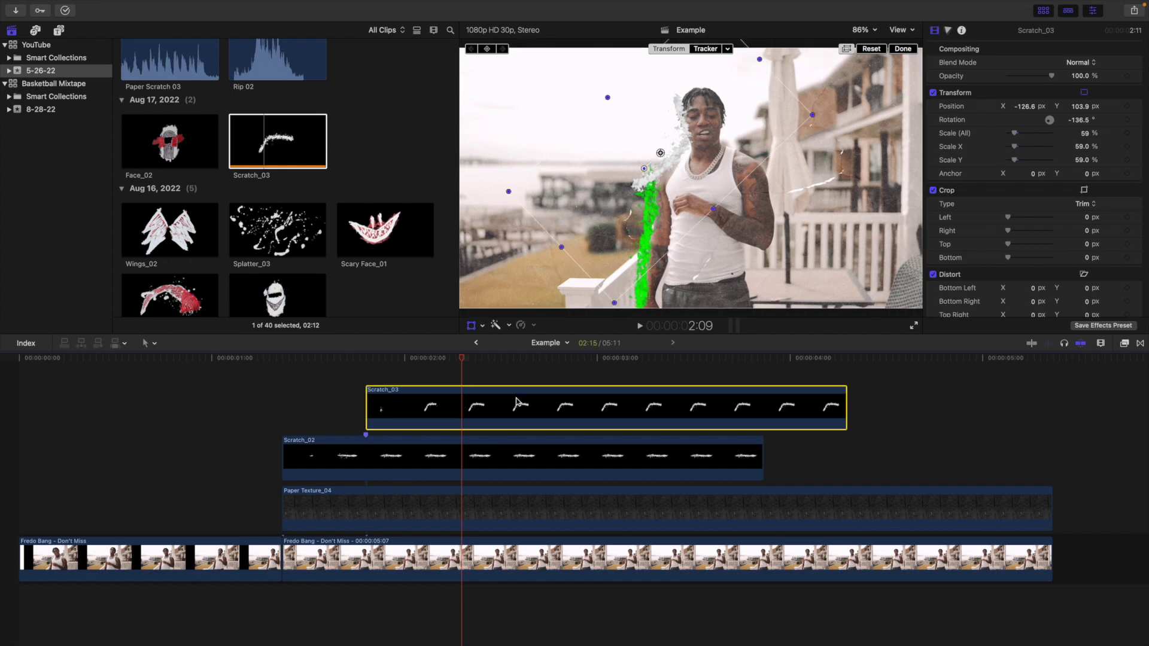
click(1123, 344)
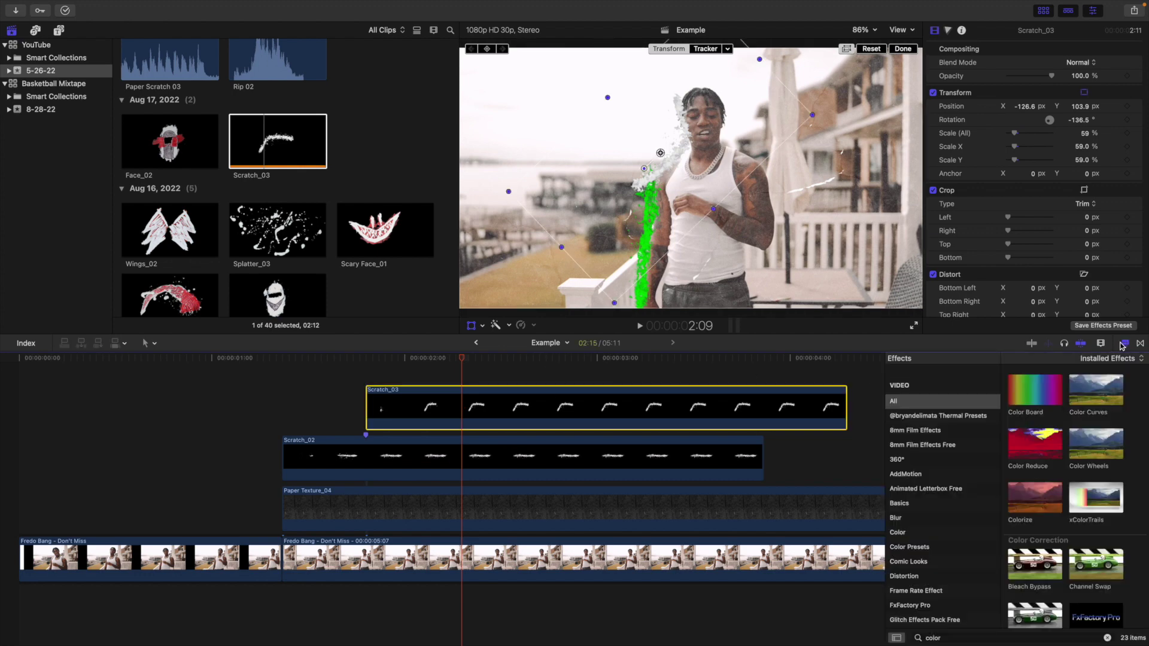
click(951, 637)
text(filppe)
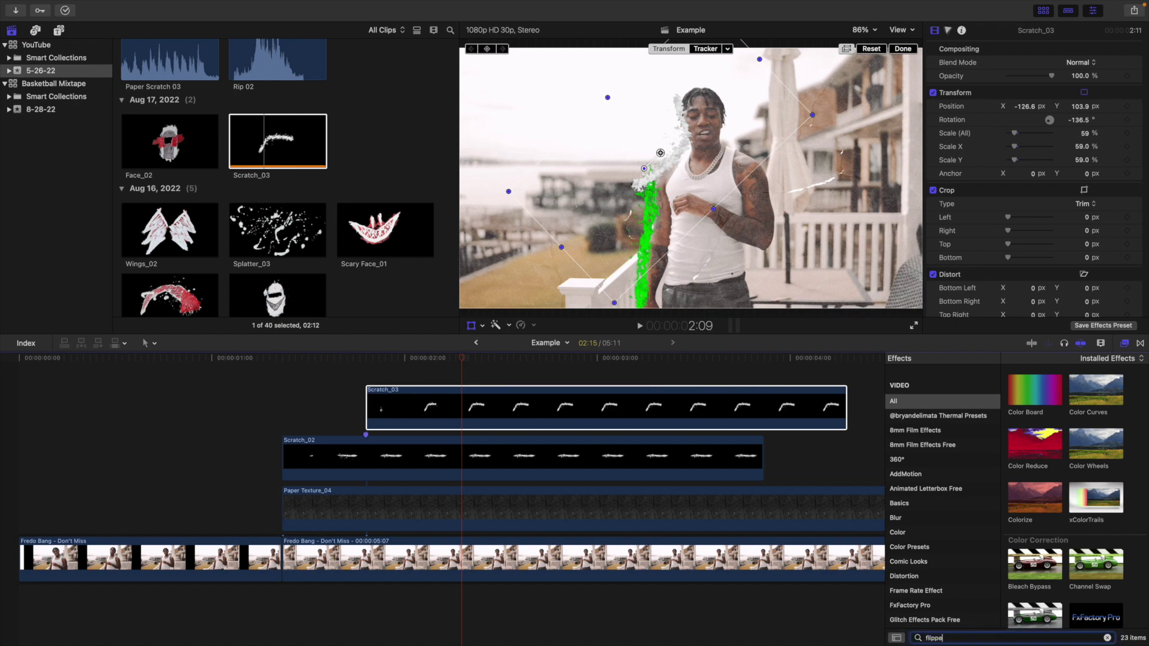
text(d)
drag(1033, 405, 768, 417)
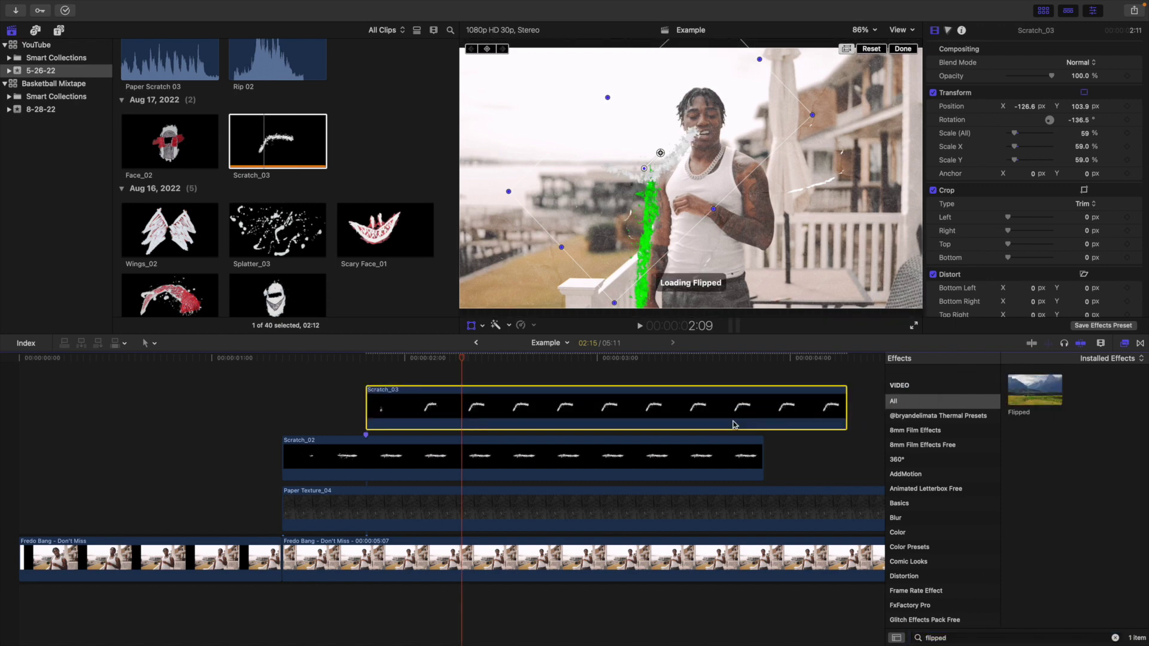
click(1124, 344)
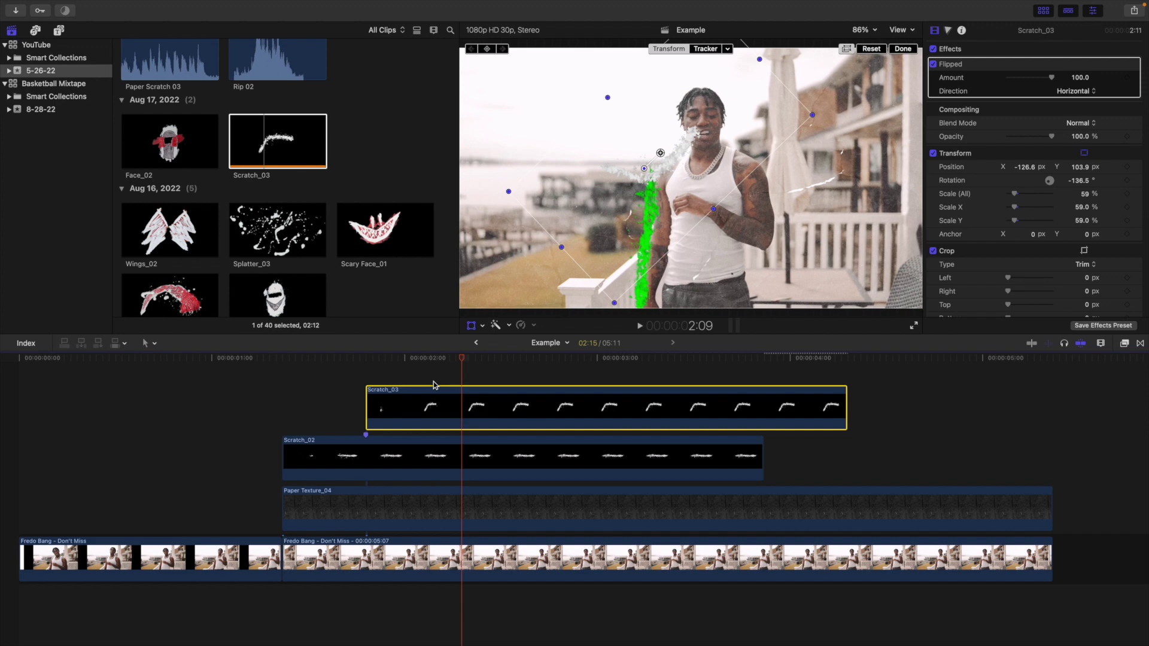
Reposition the flipped Scratch_03 overlay to X -105.9, Y 180.1 px with a rotation of -92.5°, lining it up beside the subject's head
click(368, 378)
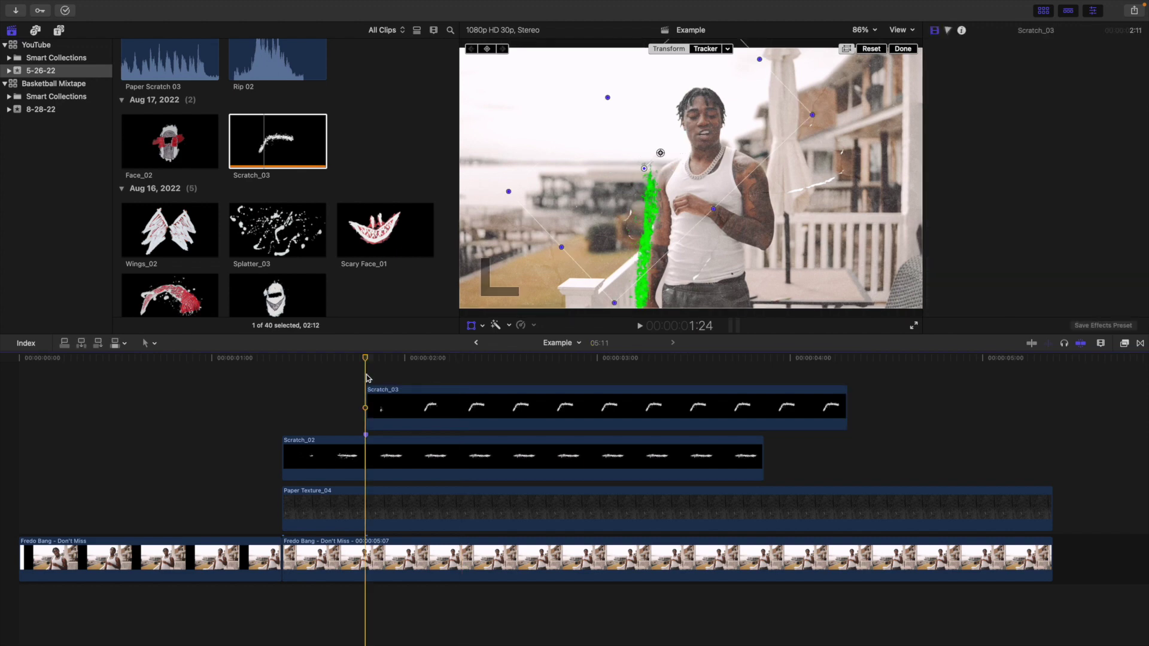
key(space)
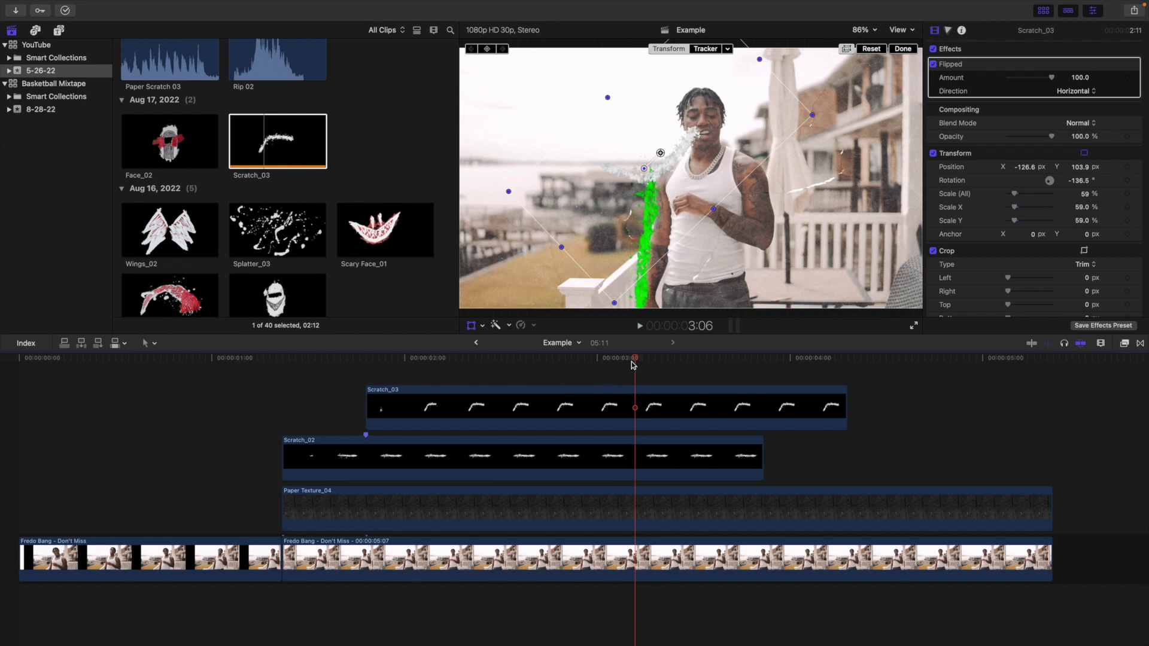
drag(633, 365, 608, 383)
click(614, 402)
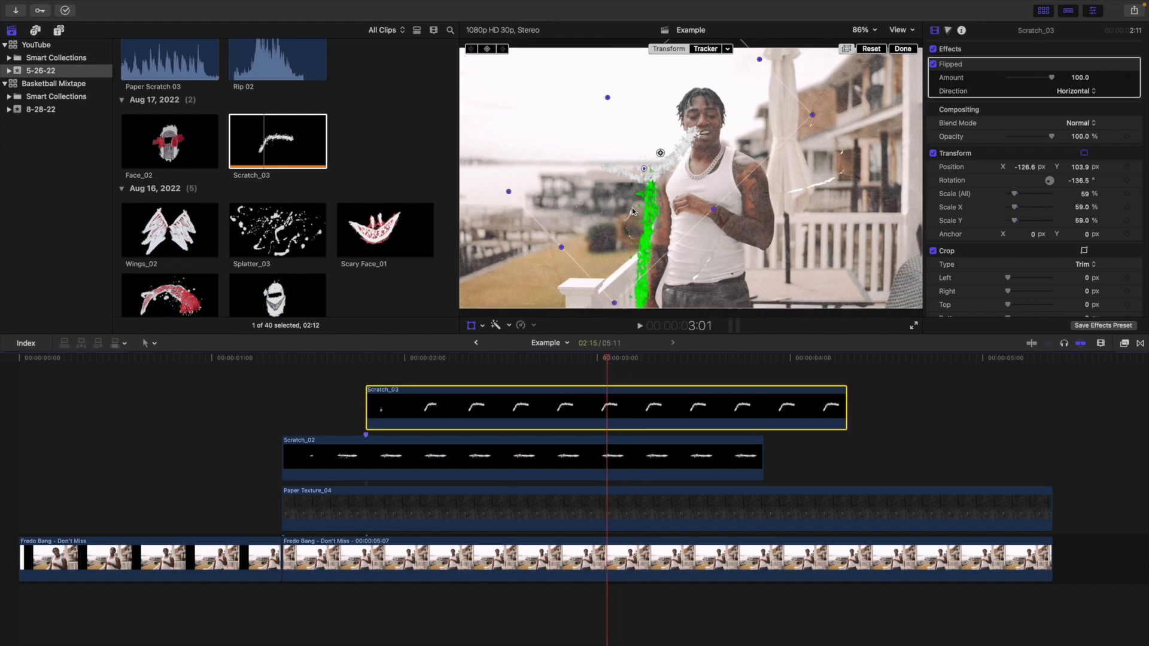
drag(644, 170, 672, 174)
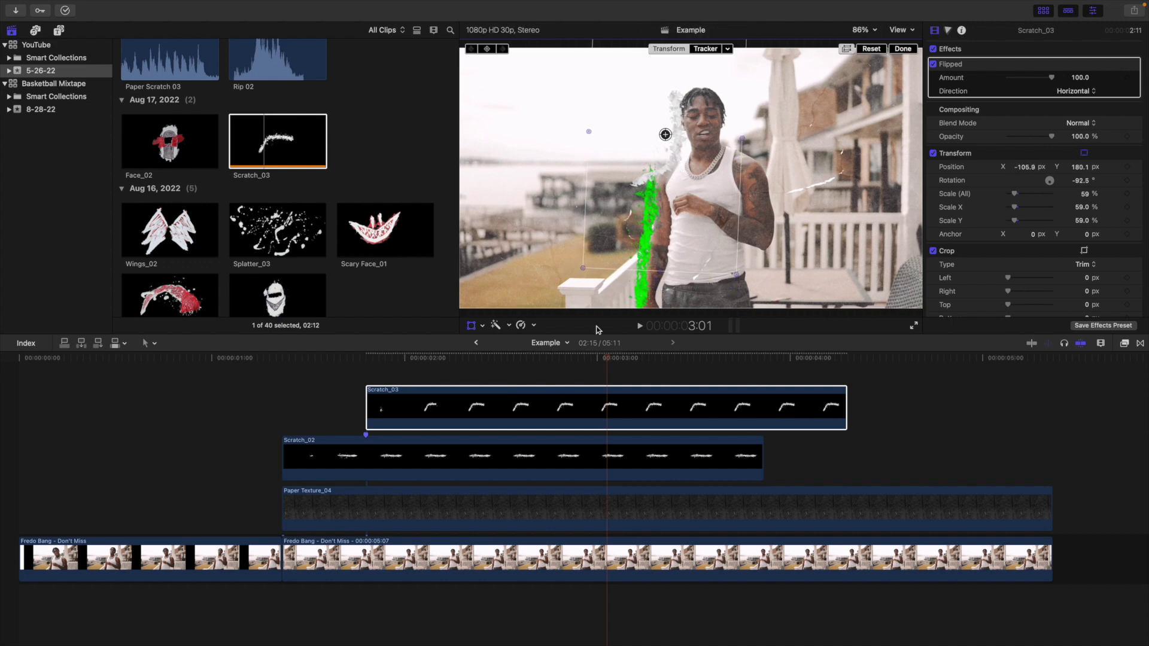
click(604, 396)
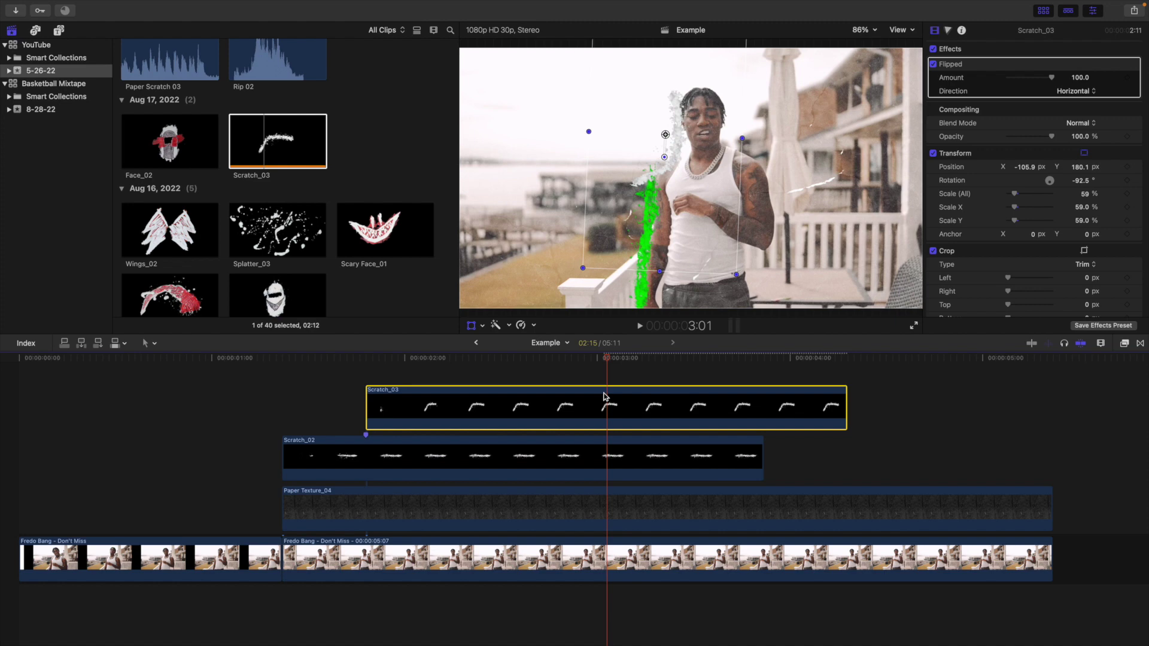
Close the transform controls and play back the Scratch_02 and Scratch_03 animations from the start of the freeze frame at 1:11
click(285, 390)
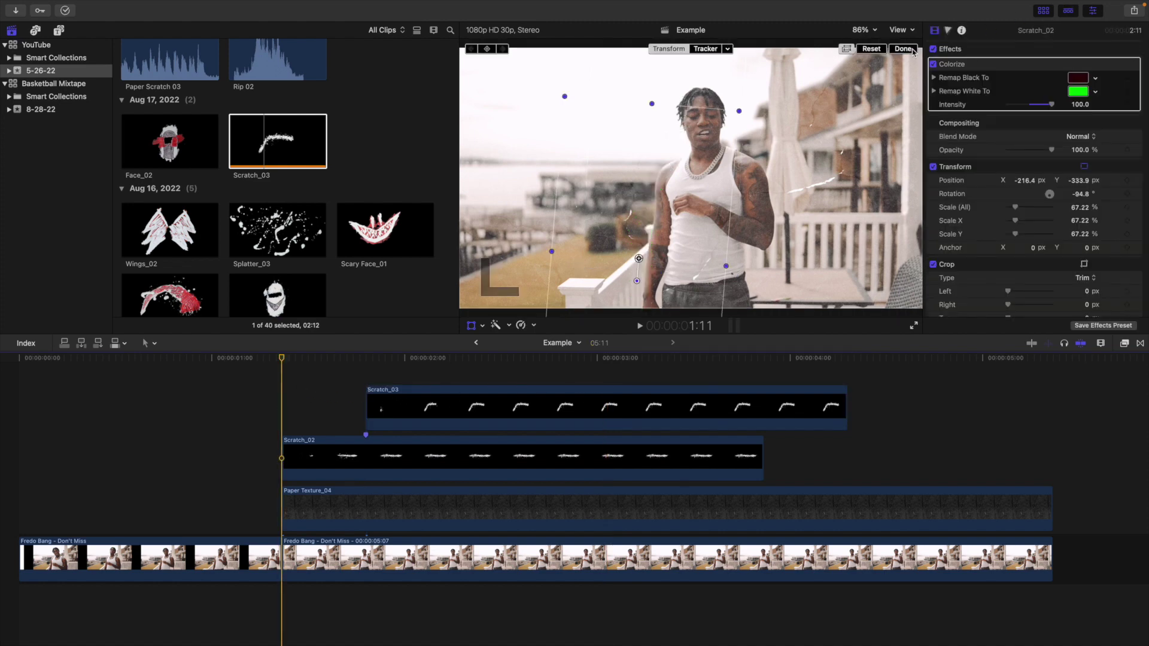
click(911, 49)
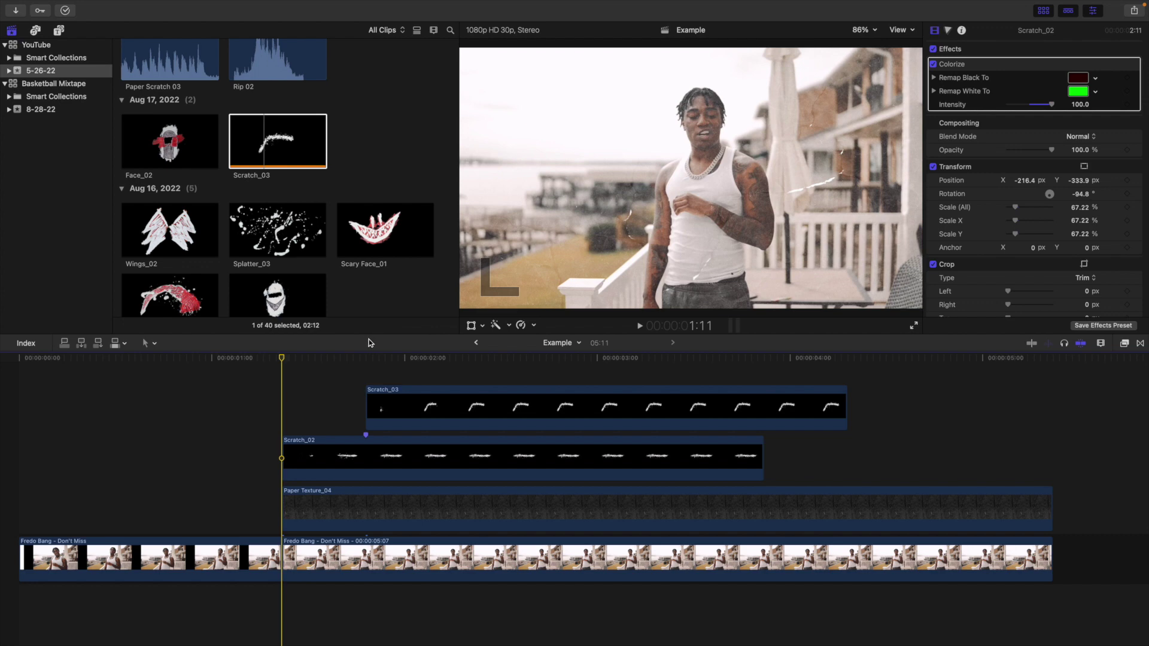
key(space)
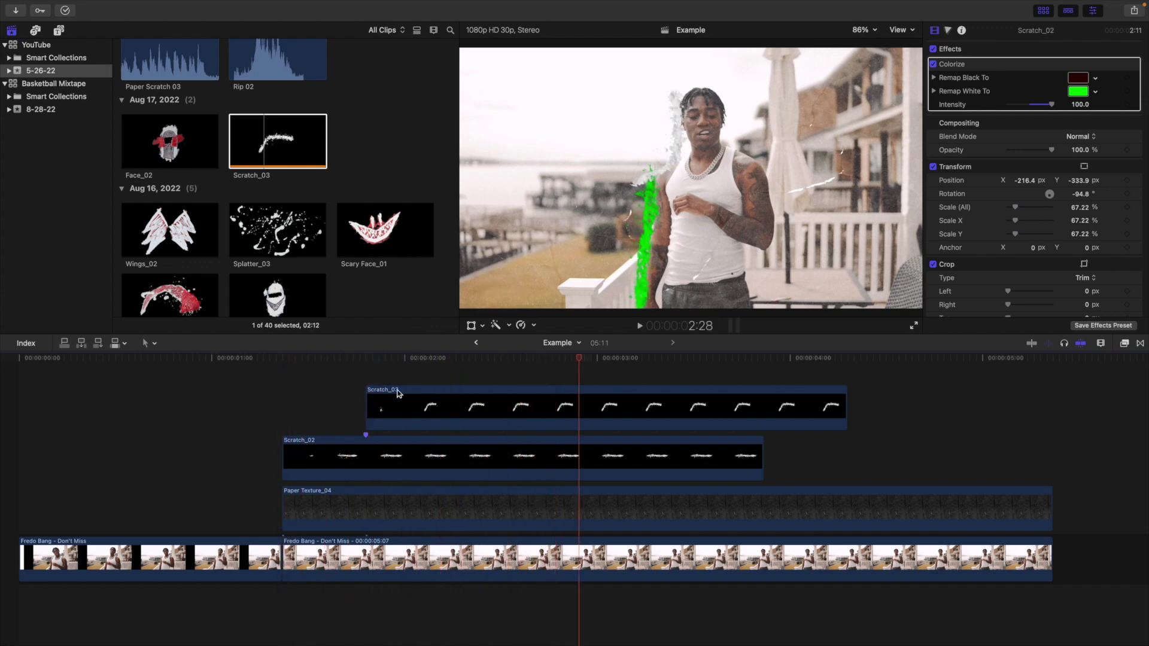
Copy the attributes of Scratch_02 and paste only its Colorize effect onto Scratch_03
click(585, 464)
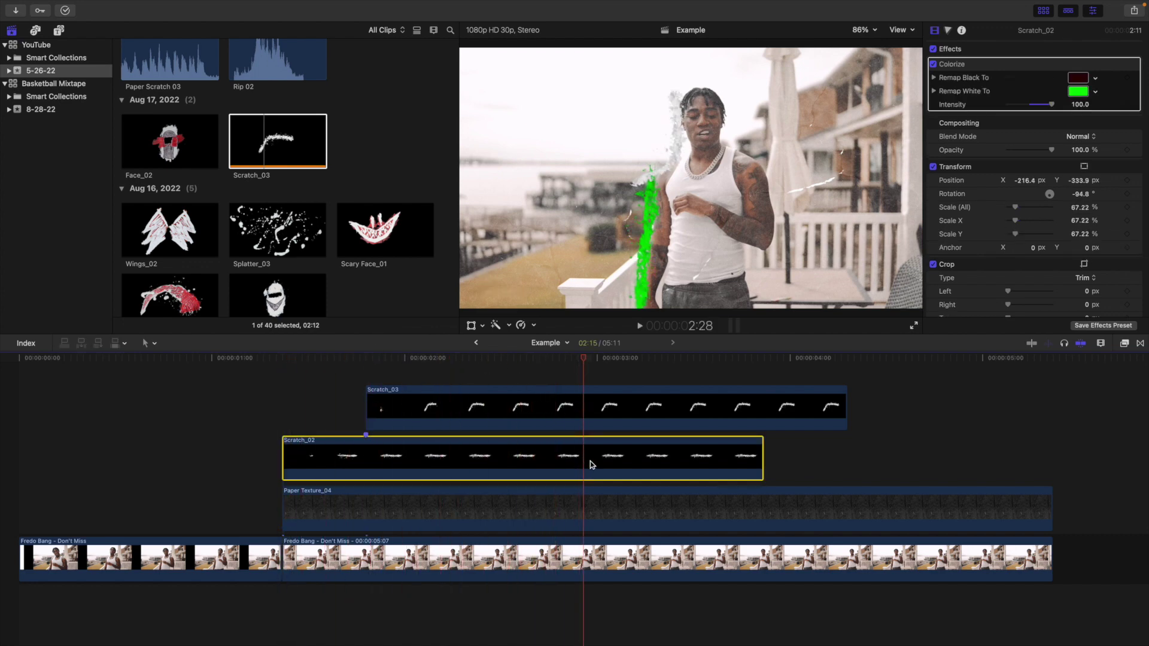
click(621, 403)
key(super+shift+v)
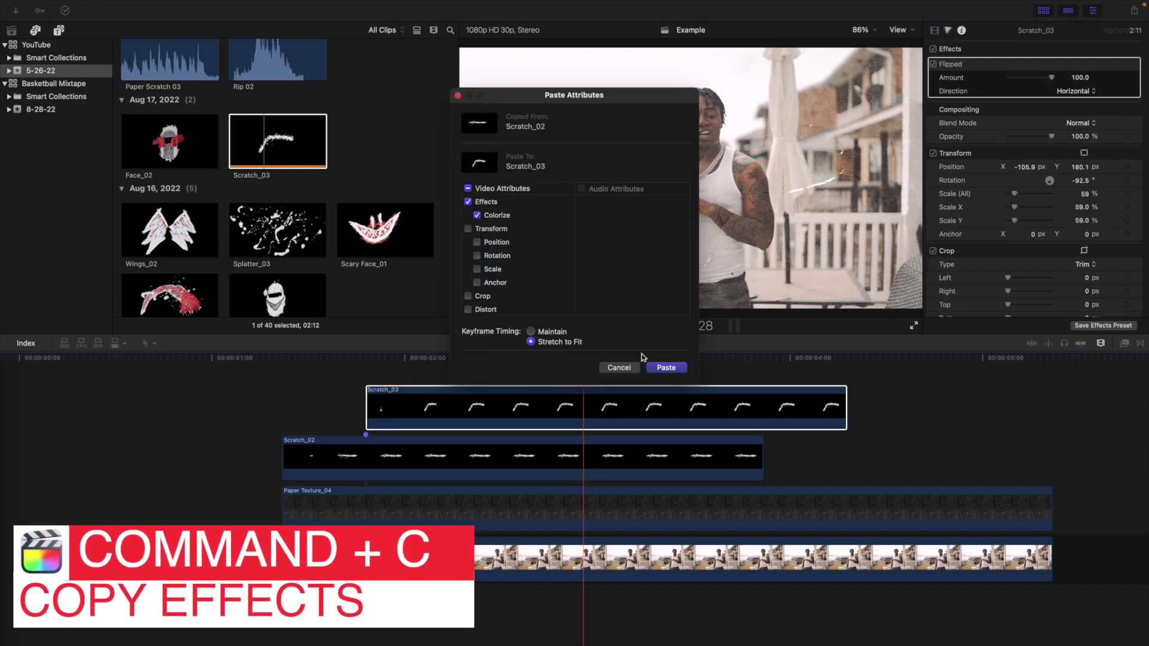
click(666, 368)
click(585, 375)
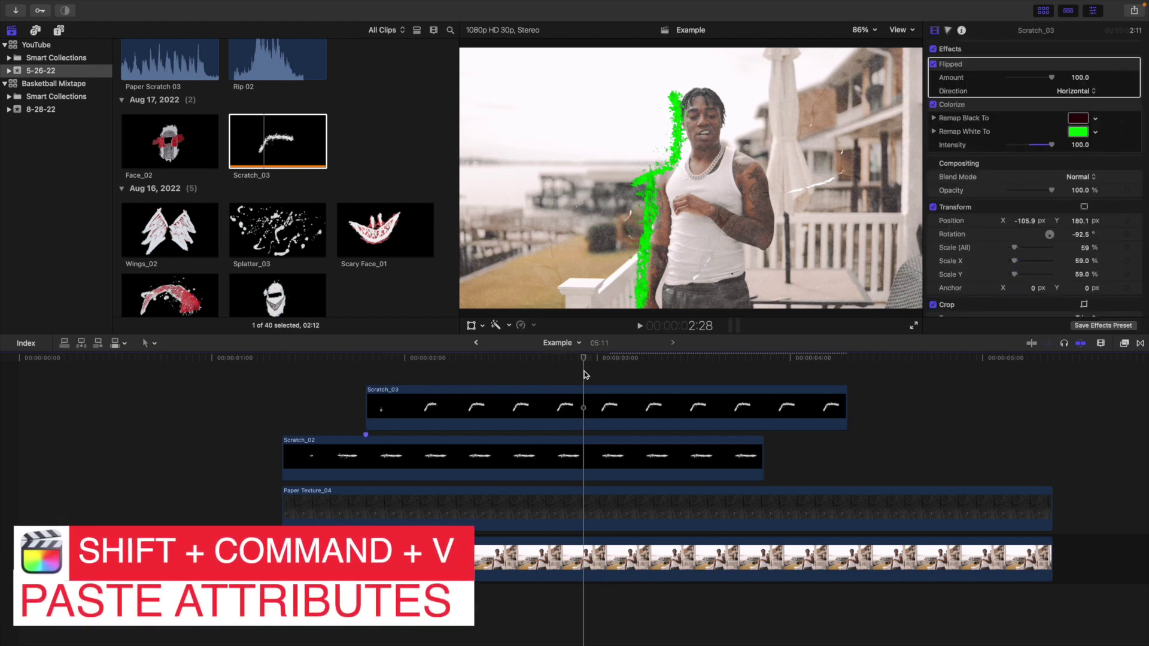
Play back the two colorized scratches to check how they draw one after the other
click(249, 413)
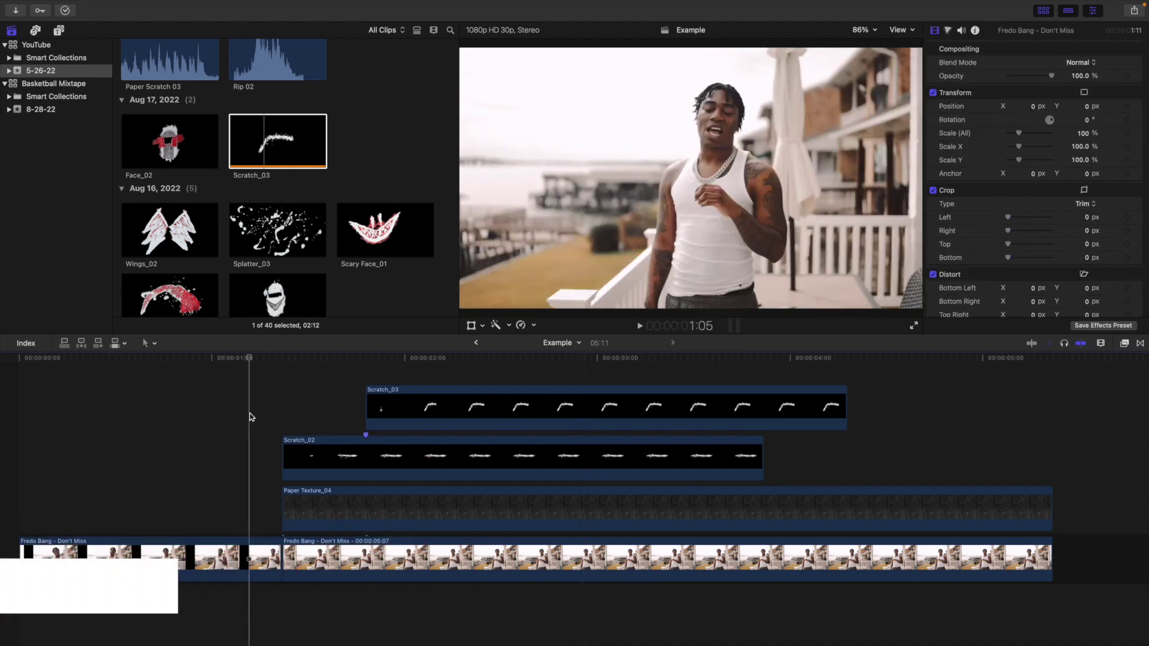
key(space)
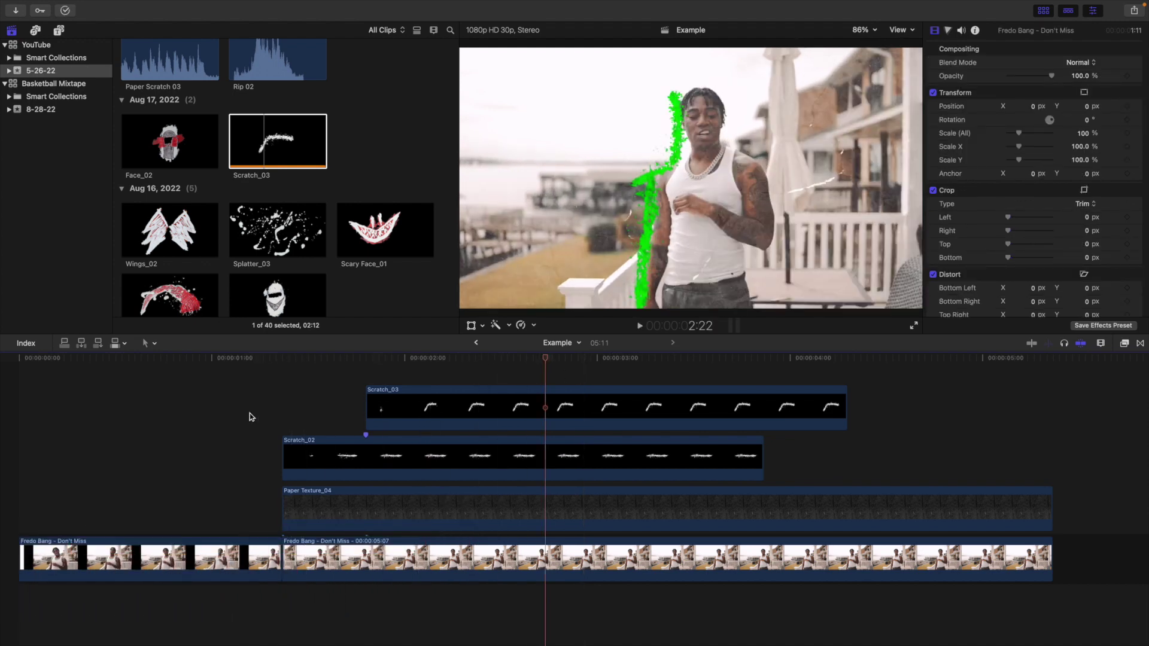
click(364, 374)
key(space)
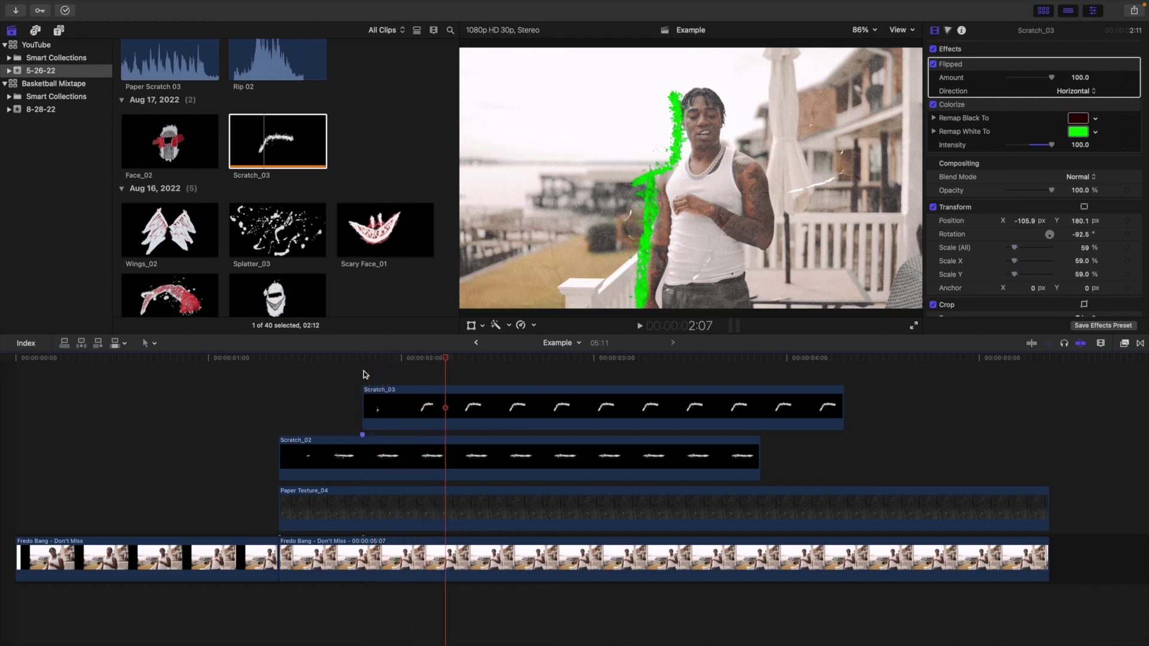
Mark the frame at 2:07 on Scratch_03 and place a duplicate of the clip above it, starting at that marker
key(Left)
key(Left)
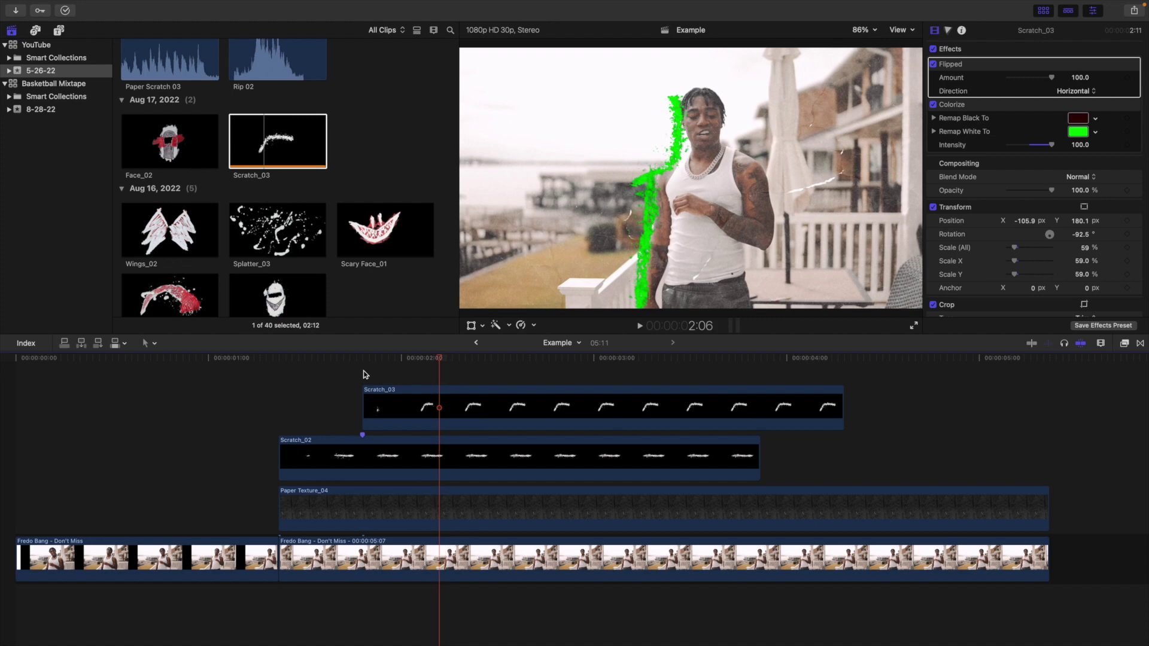
click(500, 406)
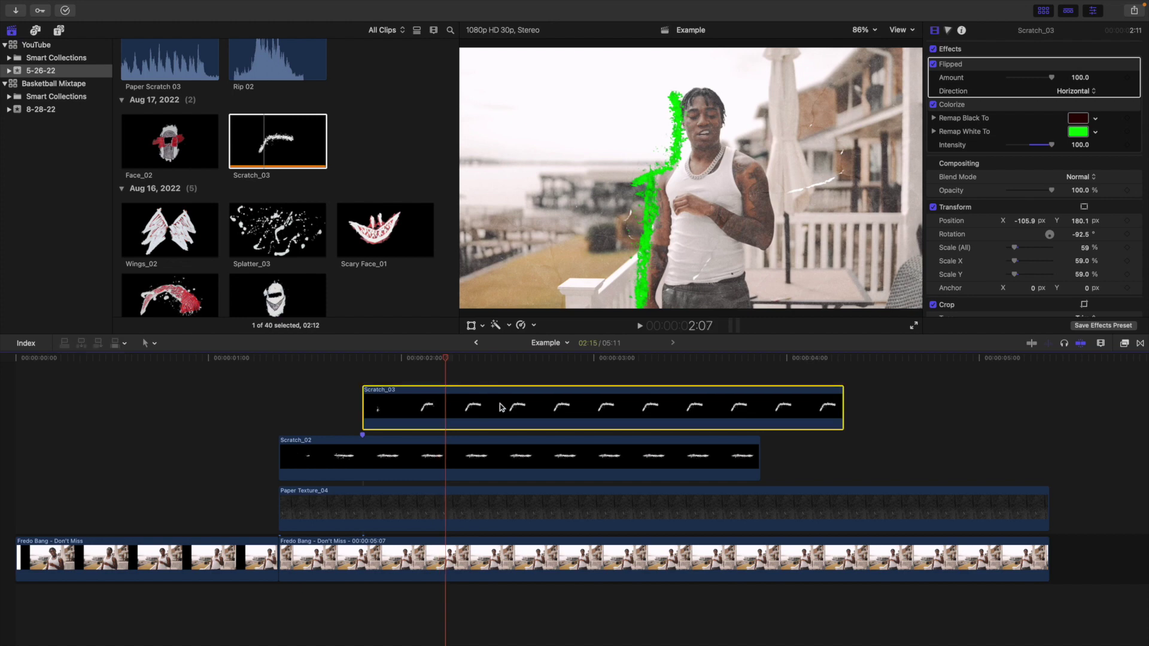
drag(490, 394, 551, 403)
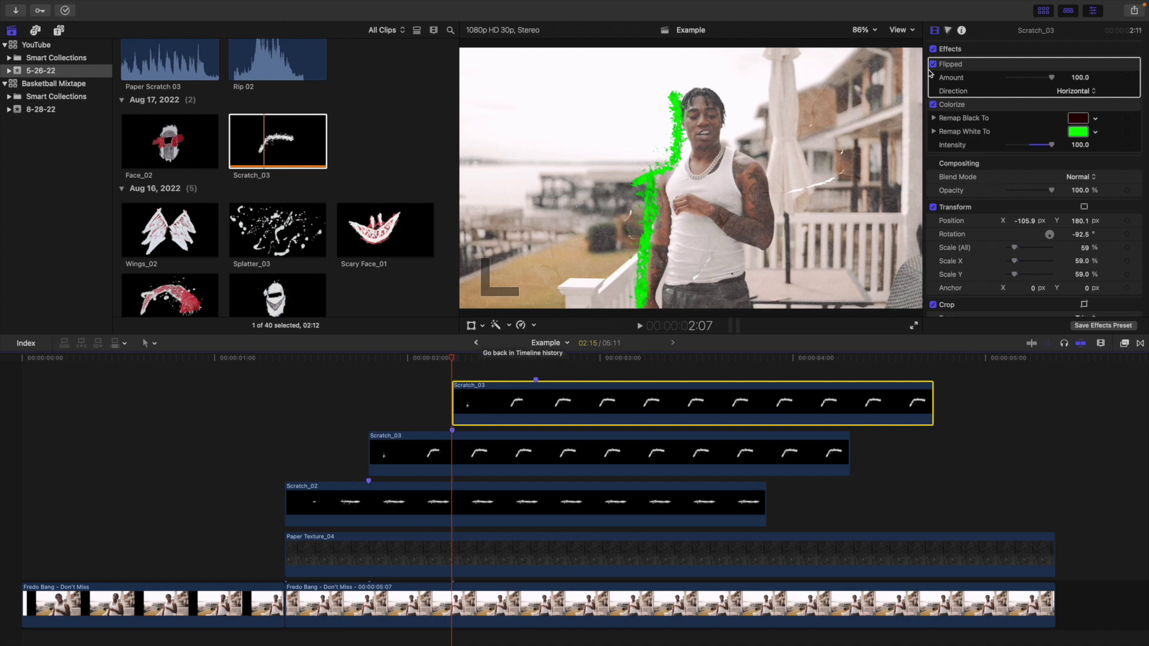
Remove the Flipped effect from the upper Scratch_03 copy and transform it to position X 149.0, Y 250.6 px and rotation -62.4°
click(980, 66)
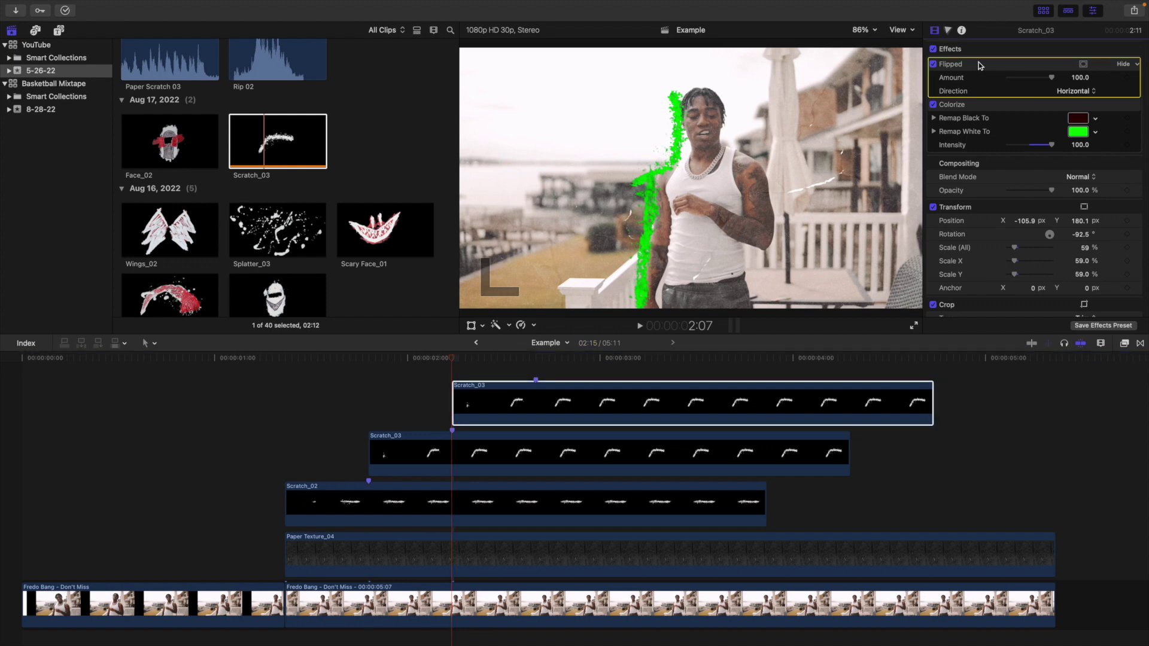
key(Delete)
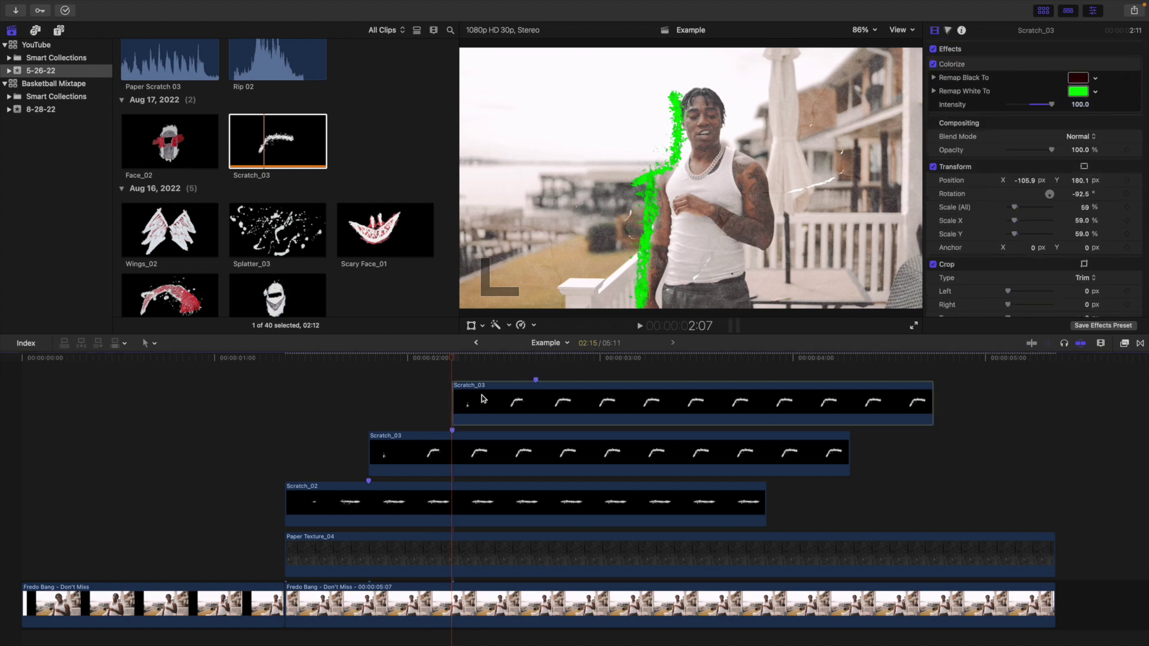
click(483, 399)
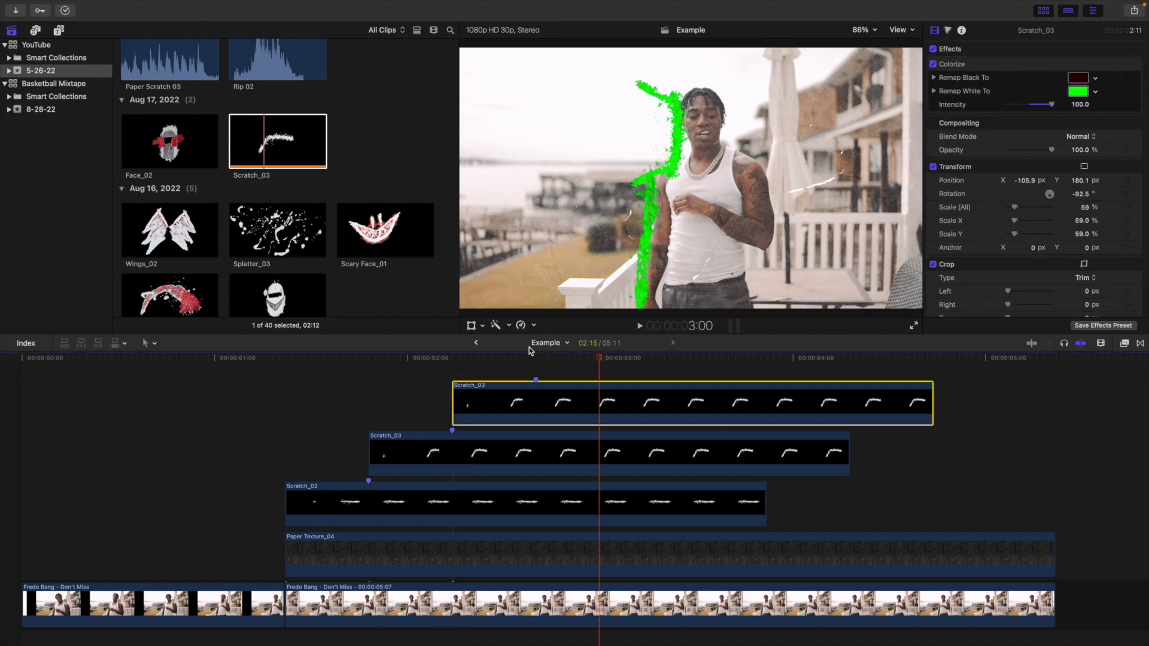
click(471, 326)
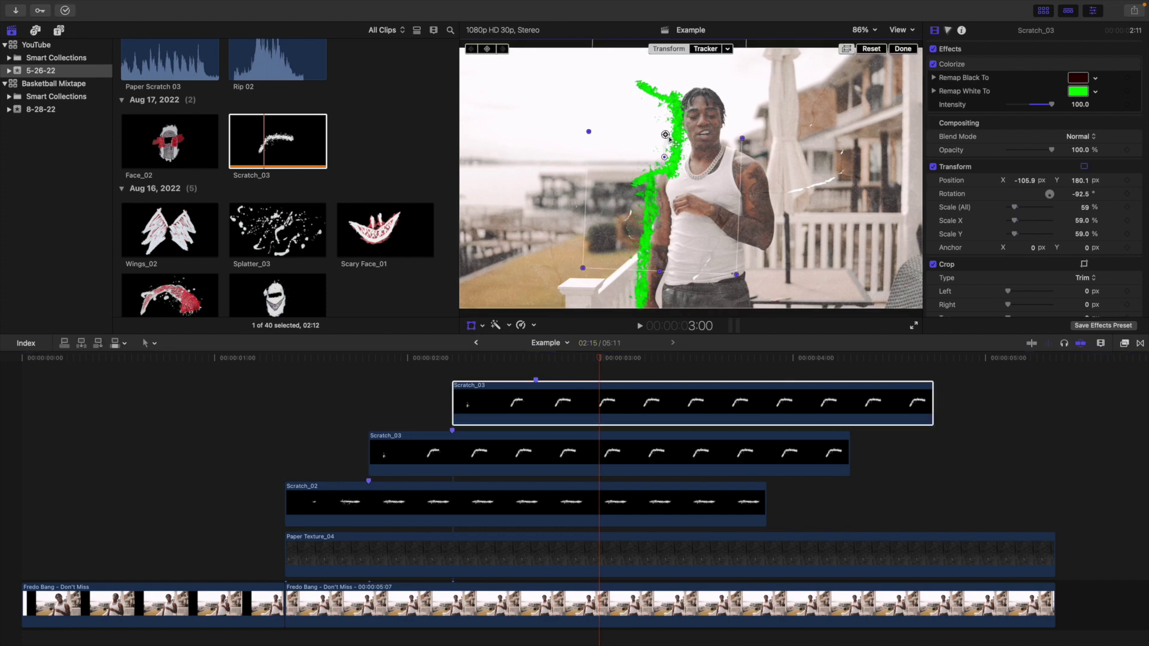
drag(668, 138, 755, 145)
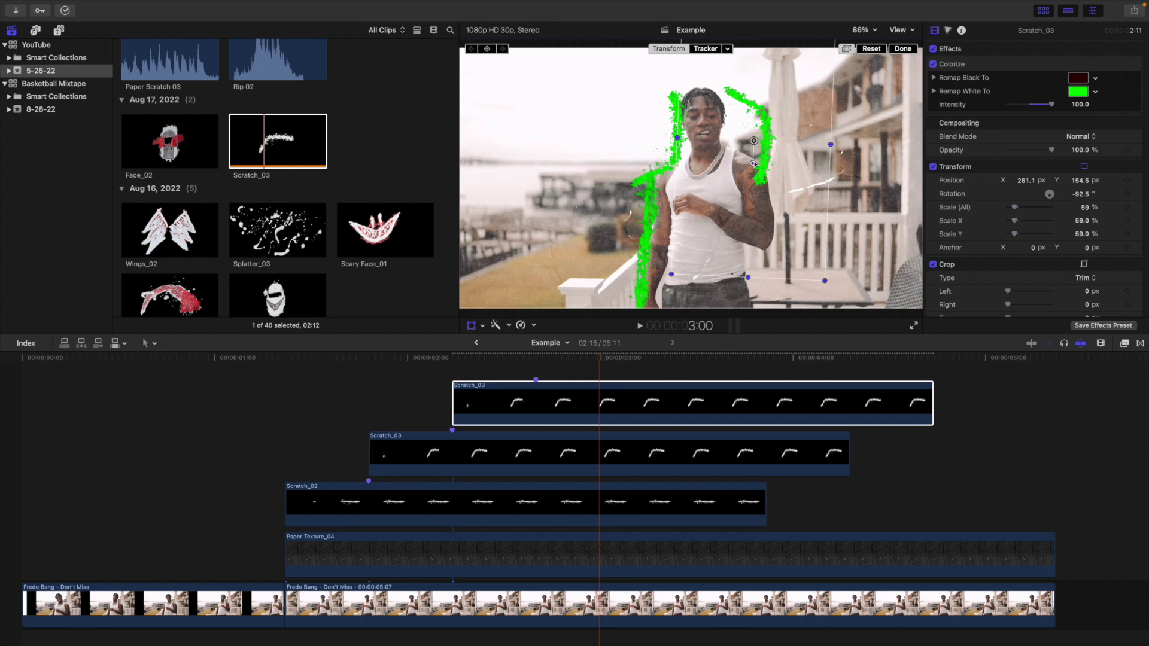
drag(756, 164, 726, 117)
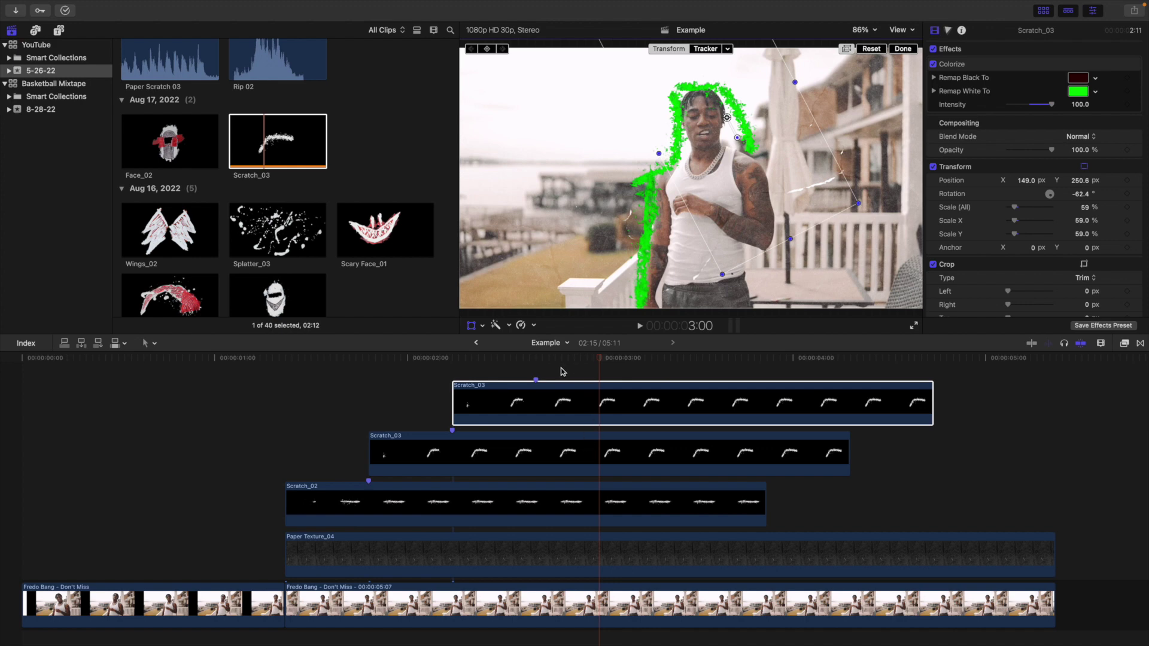
Examine frame by frame around 2:21 where the upper Scratch_03 copy finishes drawing around the head
click(540, 370)
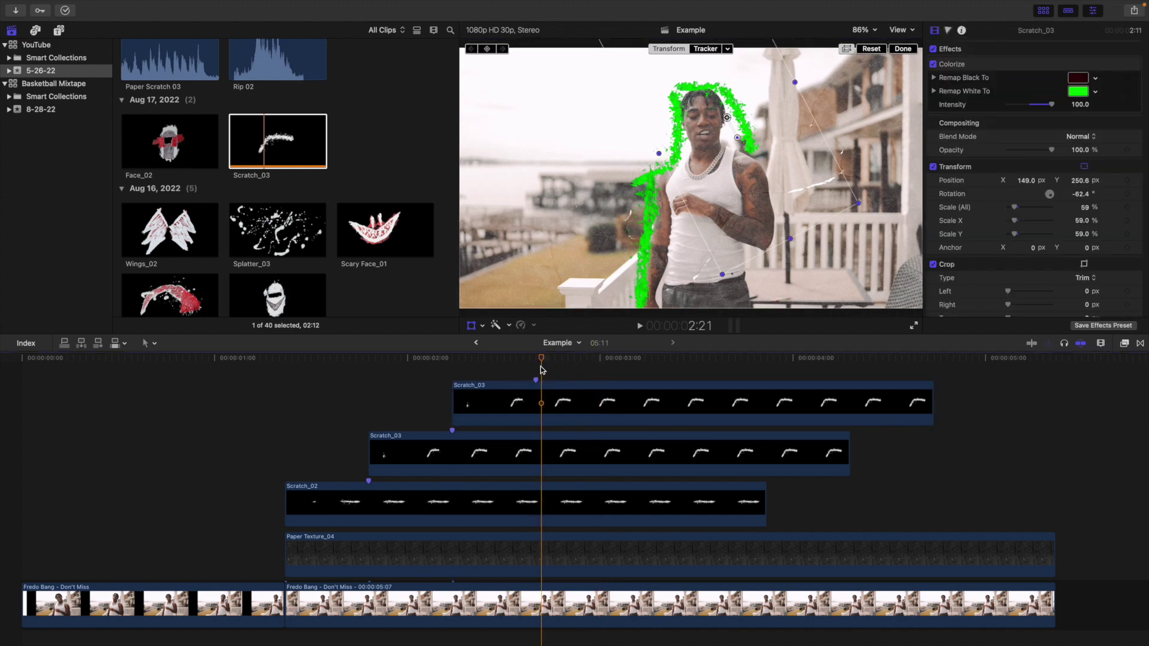
key(Right)
key(Right)
key(Right)
key(Left)
key(Left)
key(Left)
key(Left)
key(Left)
key(Left)
key(Left)
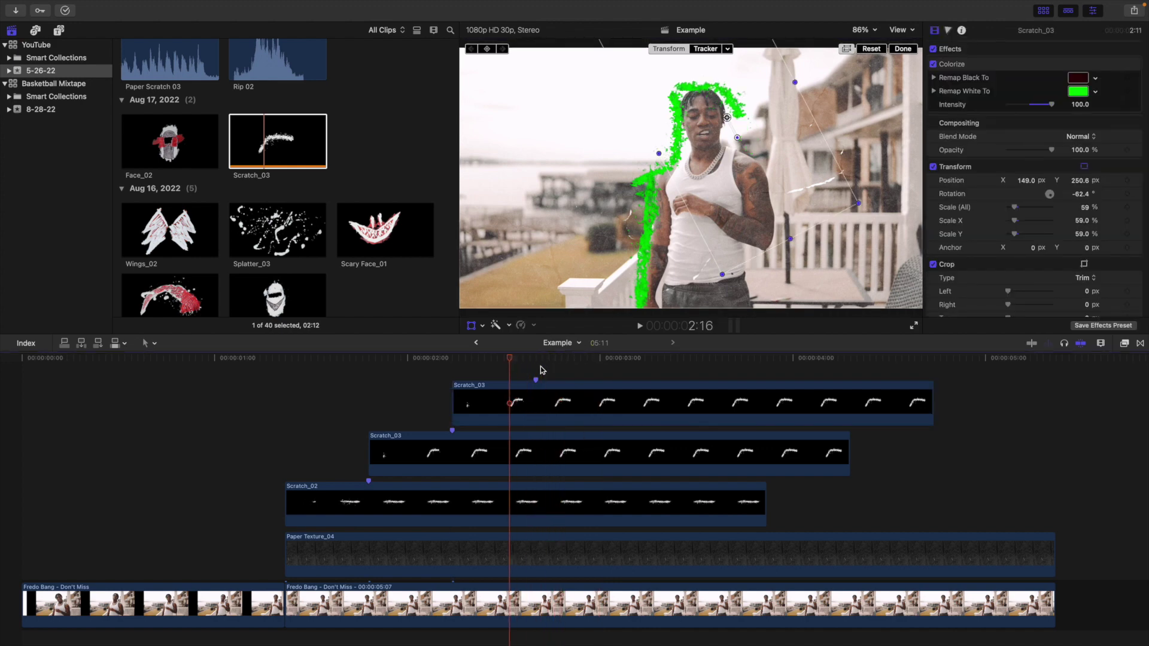
key(Right)
key(Right)
key(Right)
key(Right)
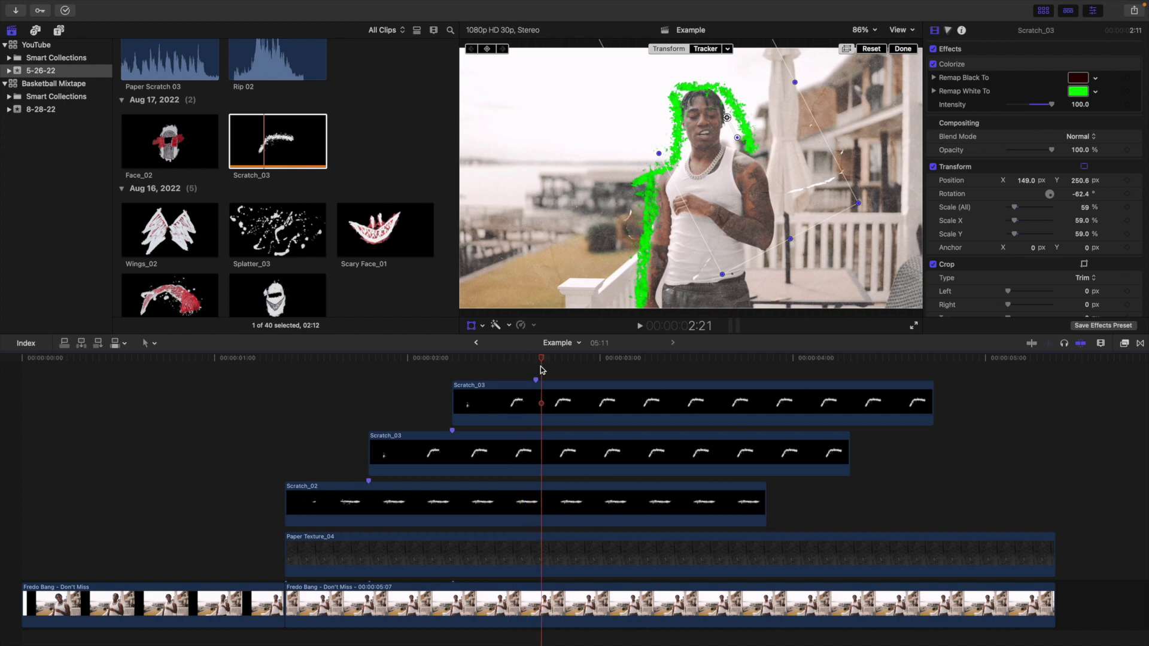
Duplicate Scratch_02 and place the copy above the upper Scratch_03 clip, starting at that clip's marker
click(477, 499)
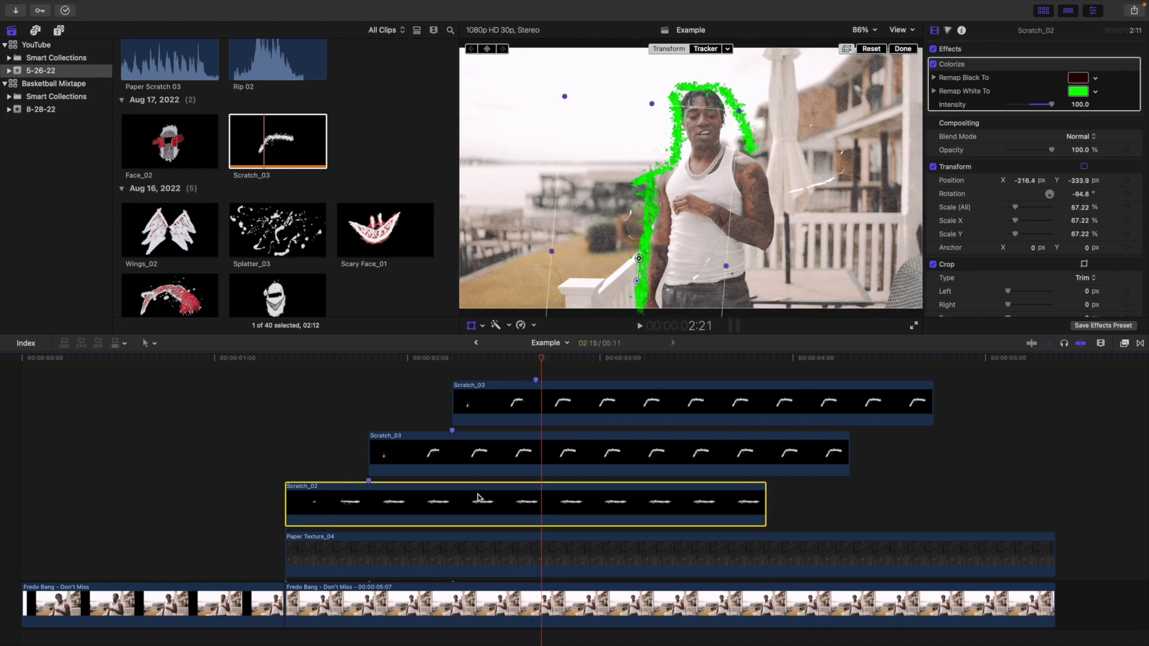
drag(477, 499, 481, 476)
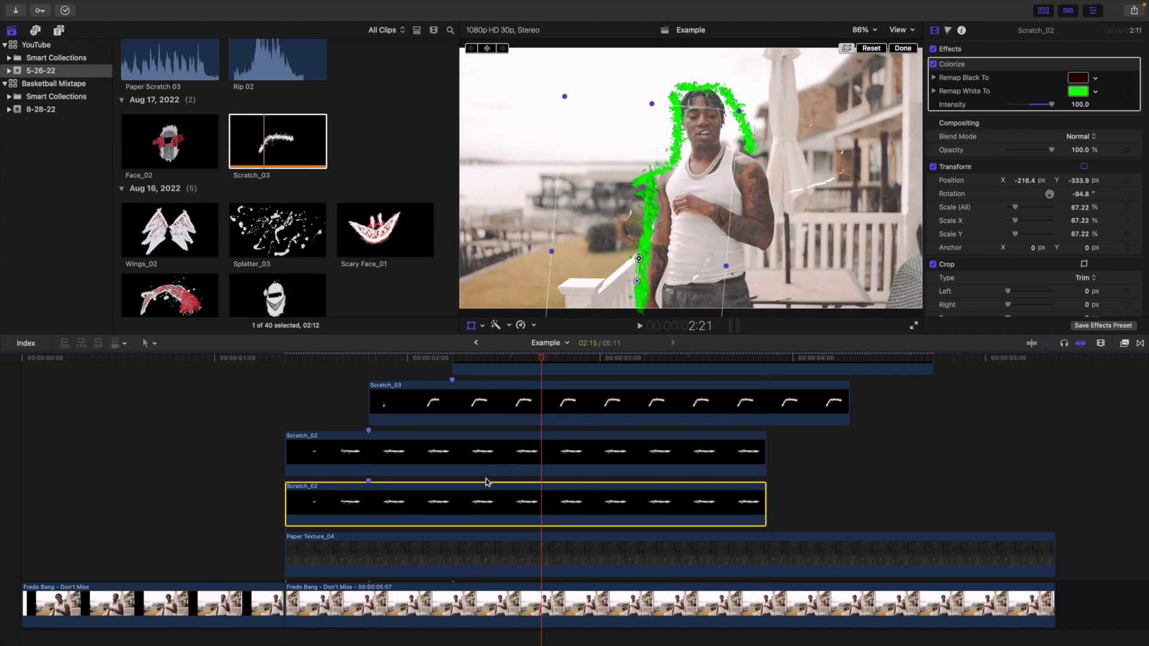
scroll(488, 482, up, 3)
drag(414, 523, 653, 367)
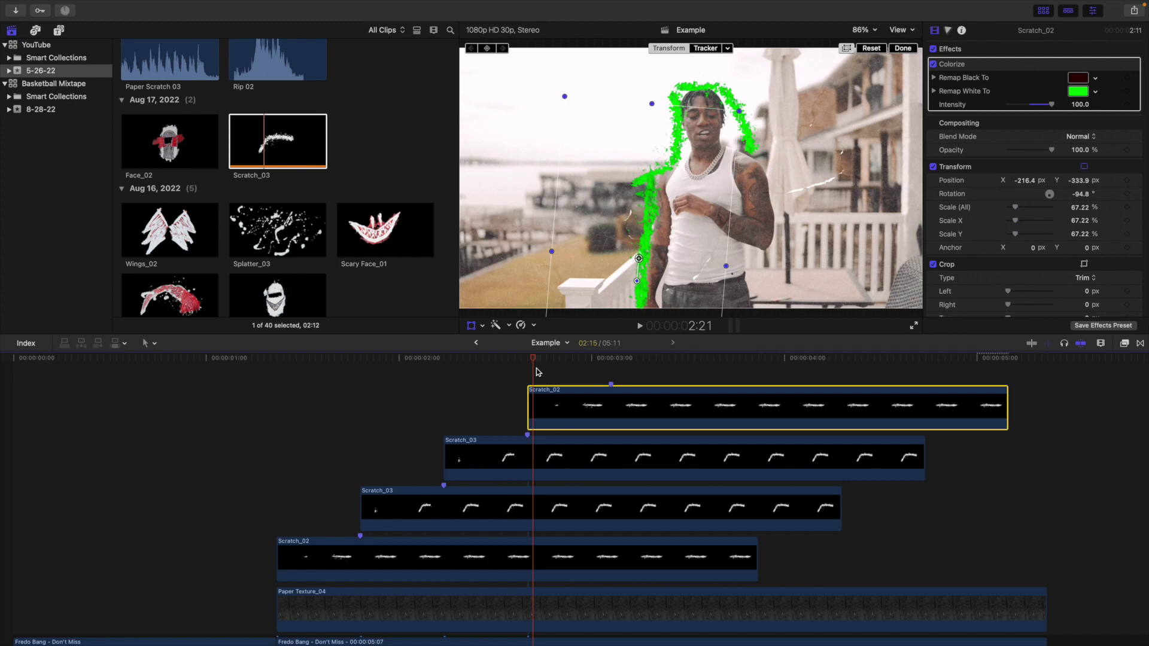
Transform the Scratch_02 copy along the subject's other arm to 83.22% scale, -77.2° rotation and position X 347.0, Y -283.4 px
key(space)
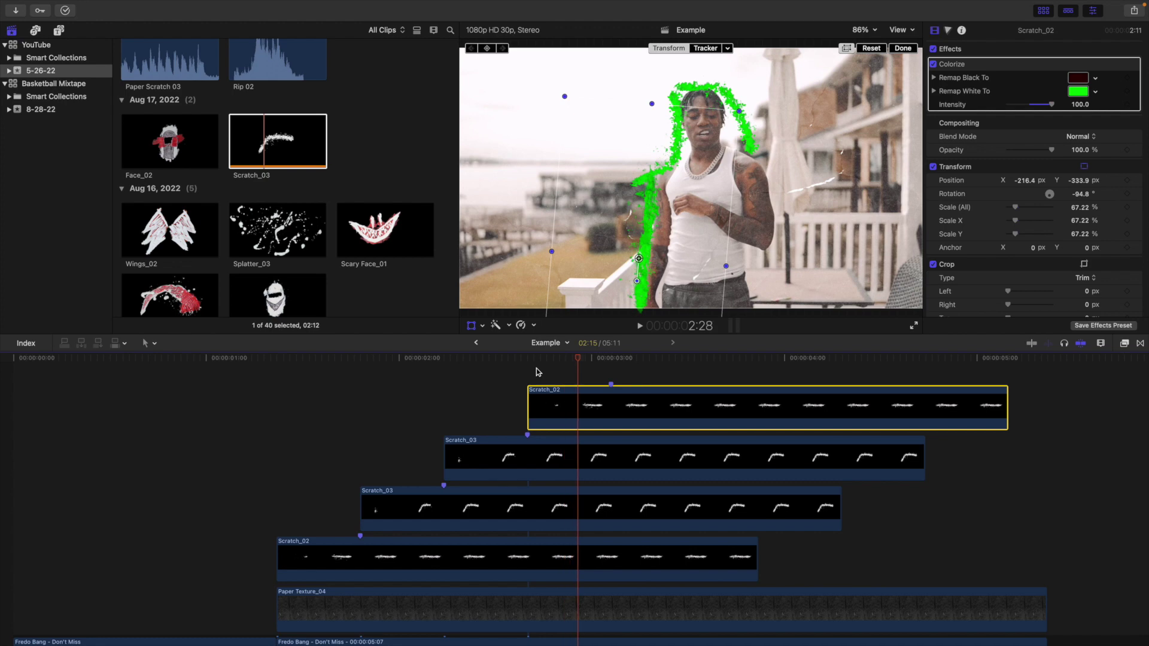
drag(649, 263, 783, 242)
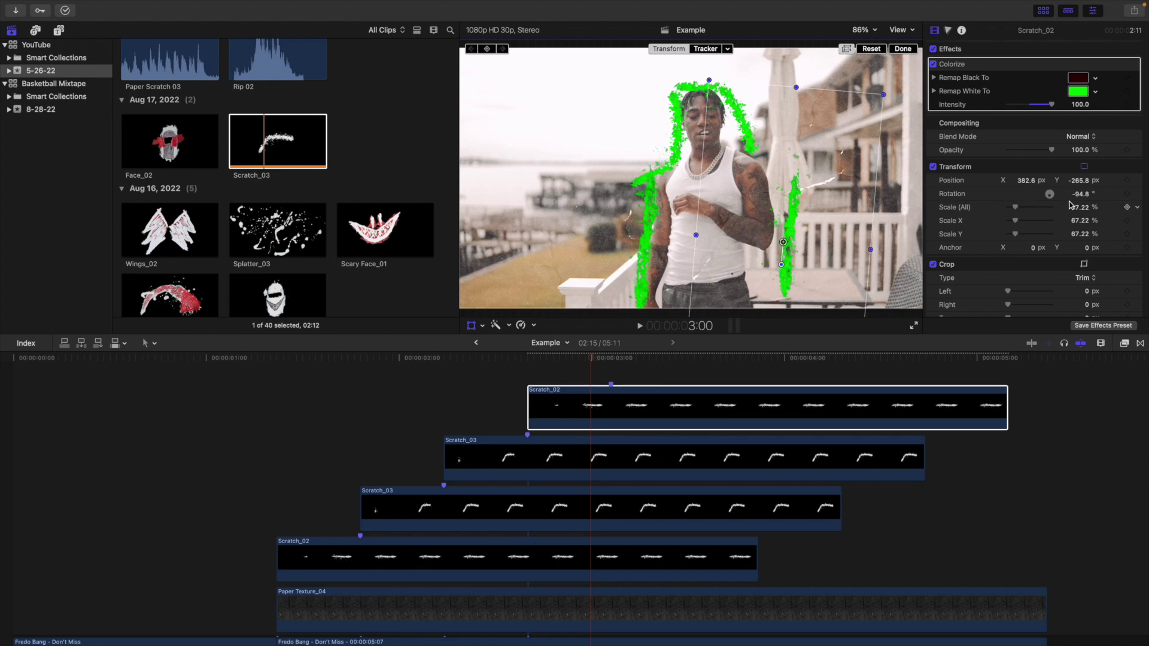
drag(1077, 207, 1101, 203)
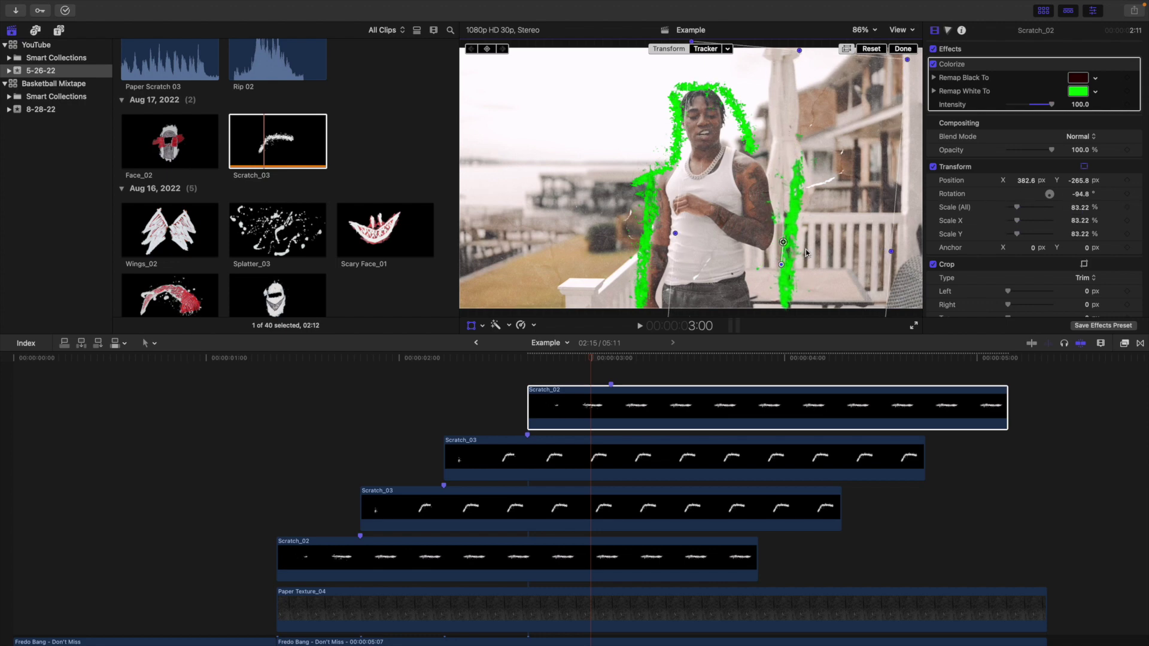
drag(782, 262, 774, 246)
click(613, 409)
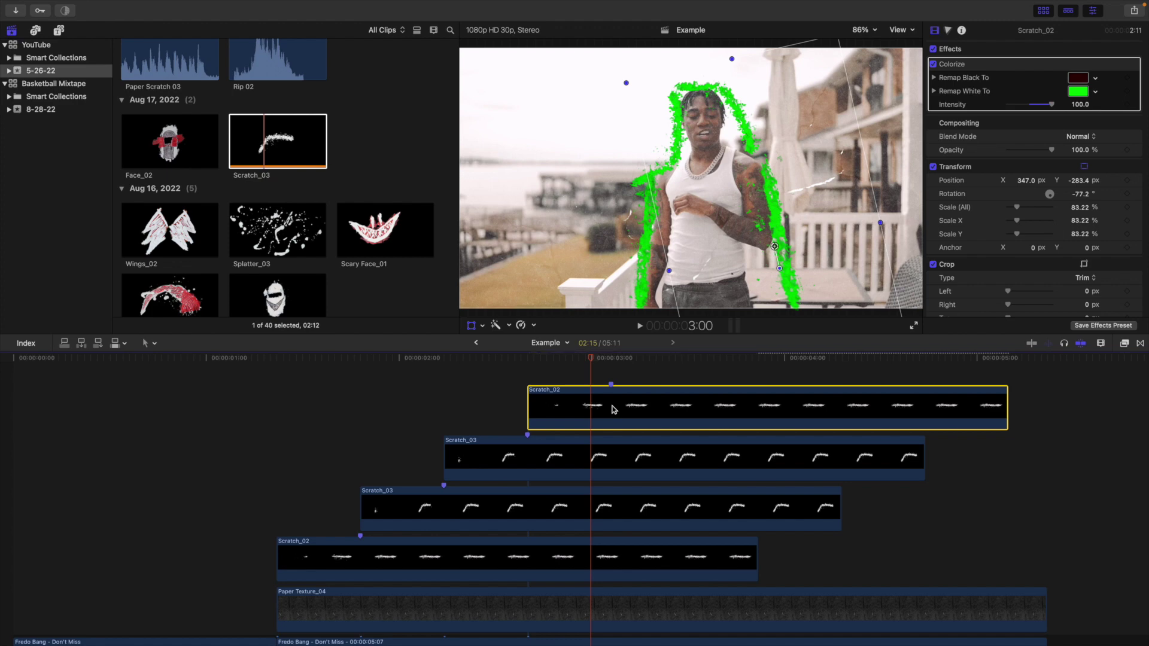
Examine frame by frame from which end the Scratch_02 copy draws itself, from its start up to 3:00
click(531, 379)
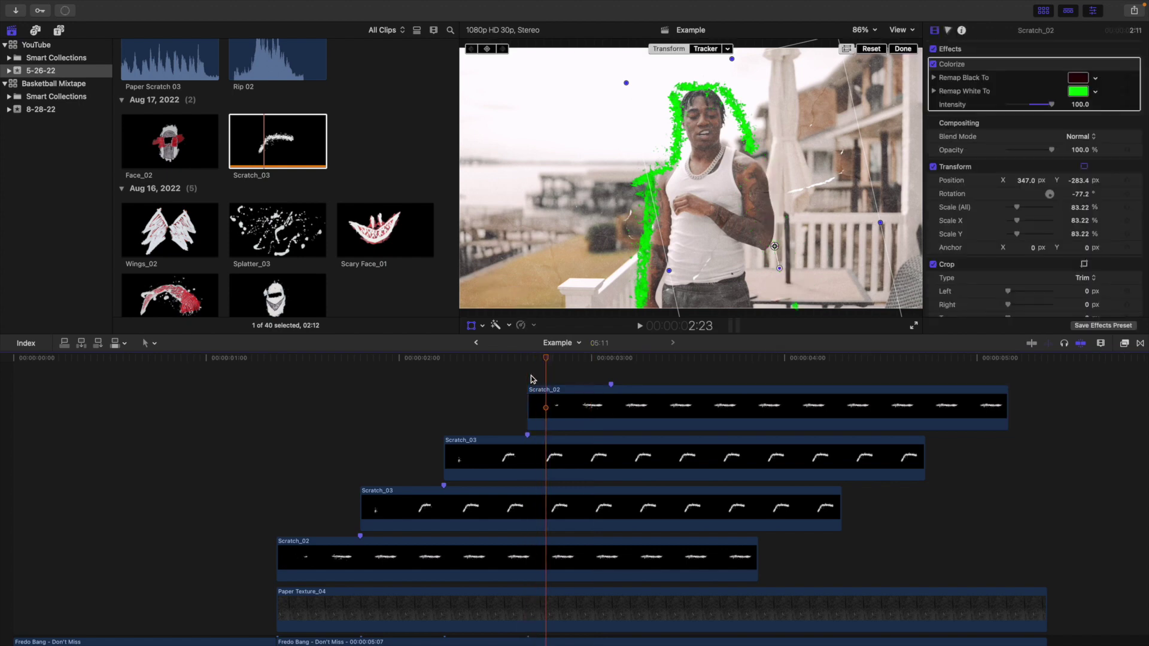
key(Right)
key(Right)
key(Right)
key(Right)
key(Right)
key(Right)
key(Right)
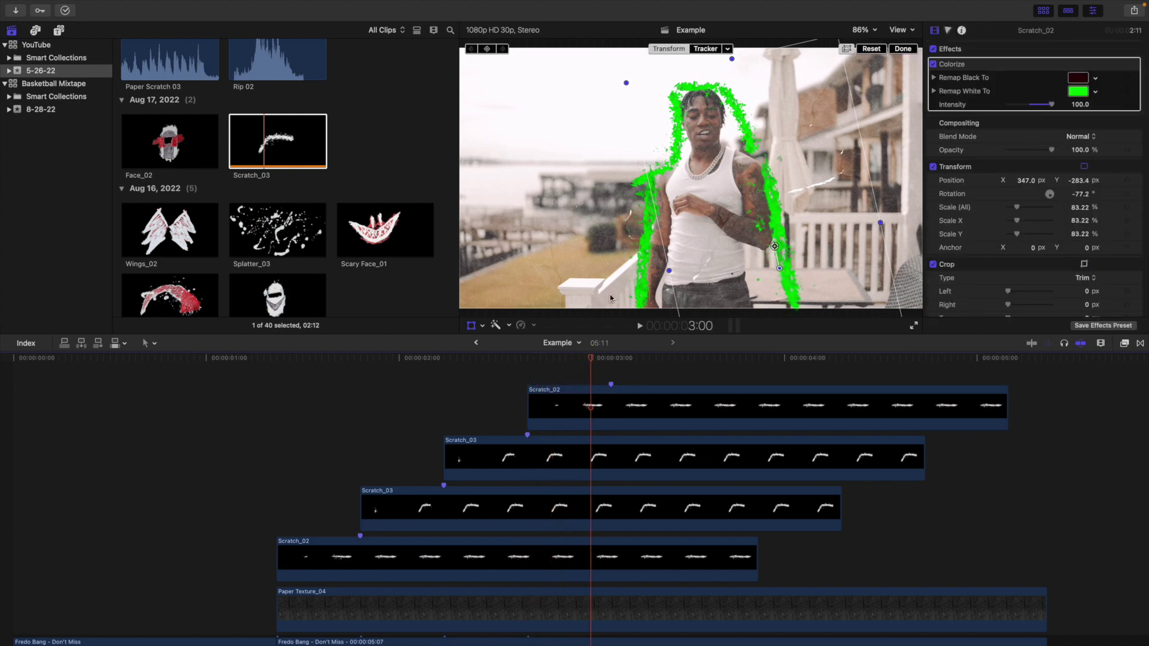
Flip the top Scratch_02 copy along the subject's arm to -261.3° rotation, 88.22% scale and position X 348.2, Y -164.4 px
drag(772, 270, 779, 221)
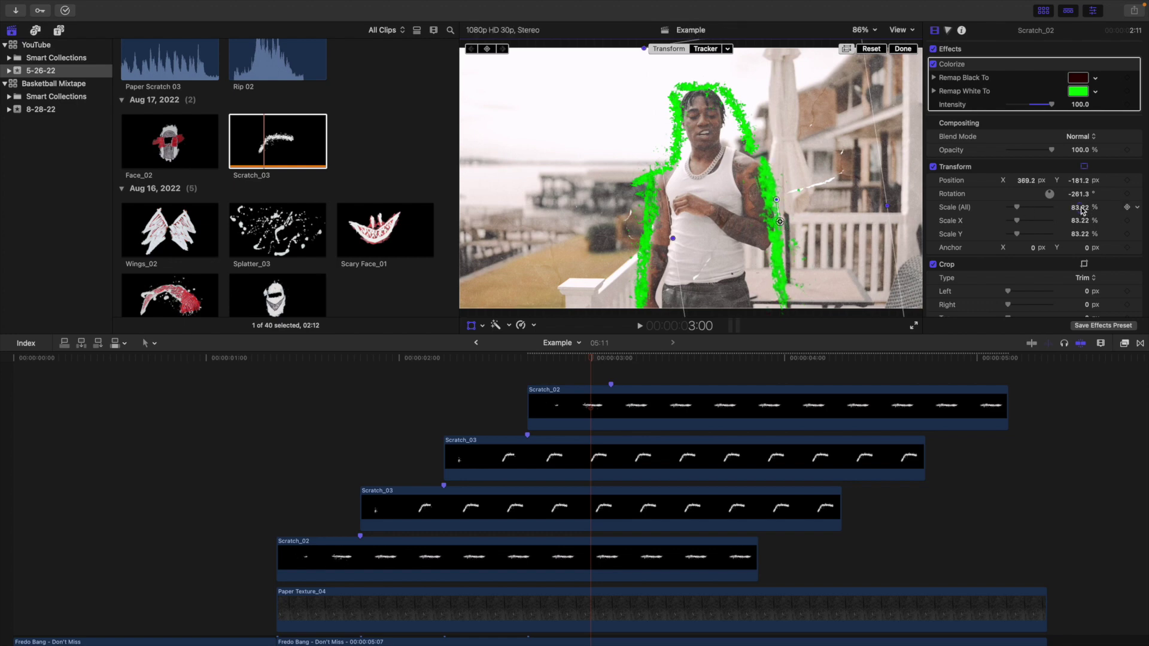
drag(1083, 211, 1086, 207)
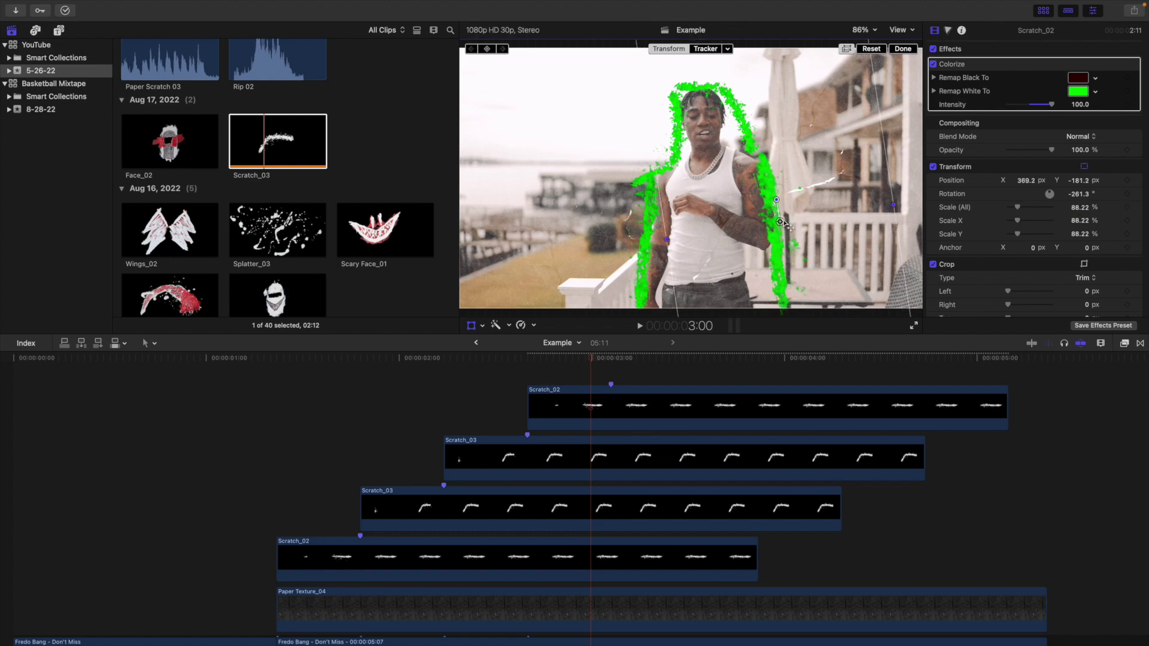
drag(780, 222, 776, 218)
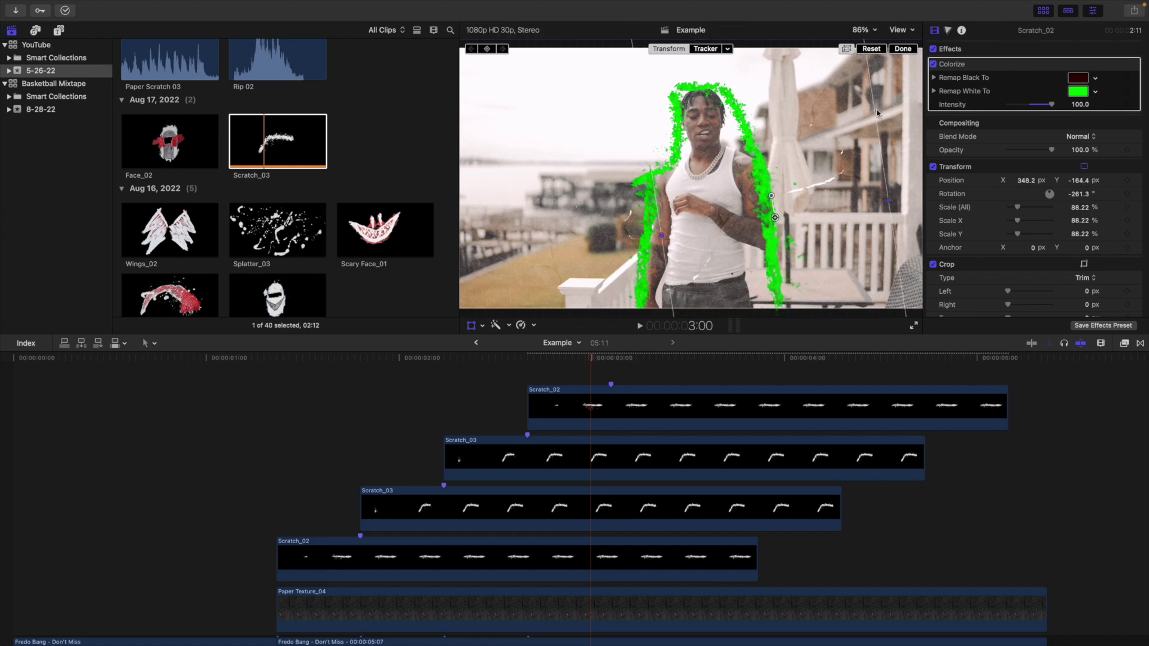
click(901, 49)
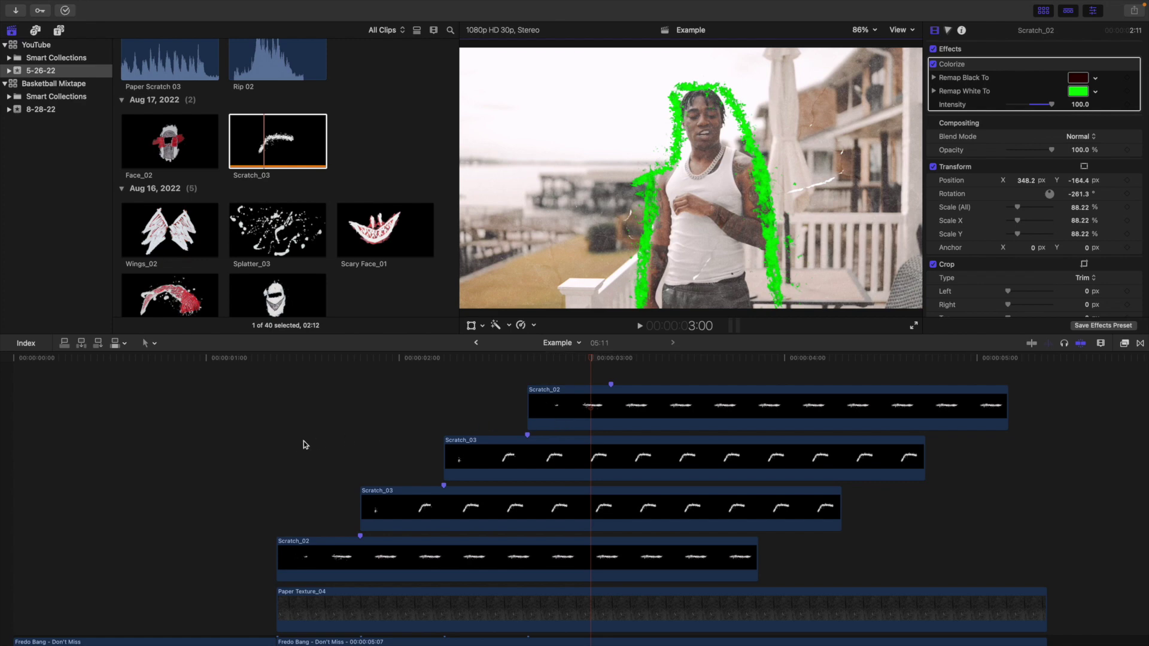
Play back the freeze frame section to check that the scratches draw in sequence around the subject
click(226, 439)
key(space)
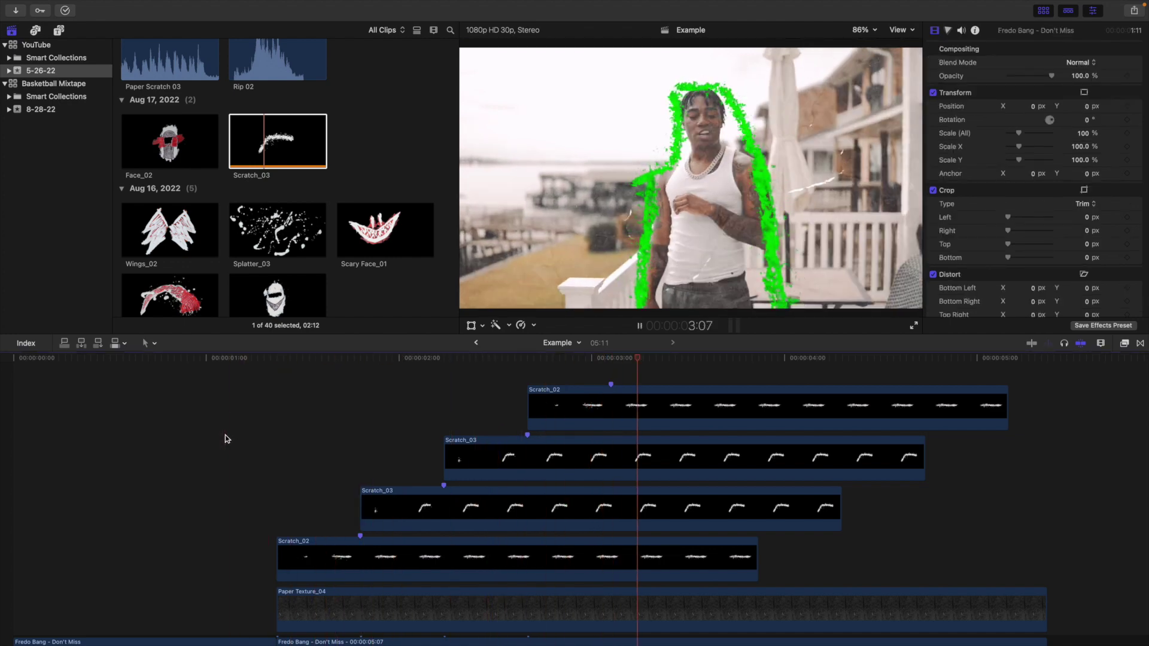
click(226, 440)
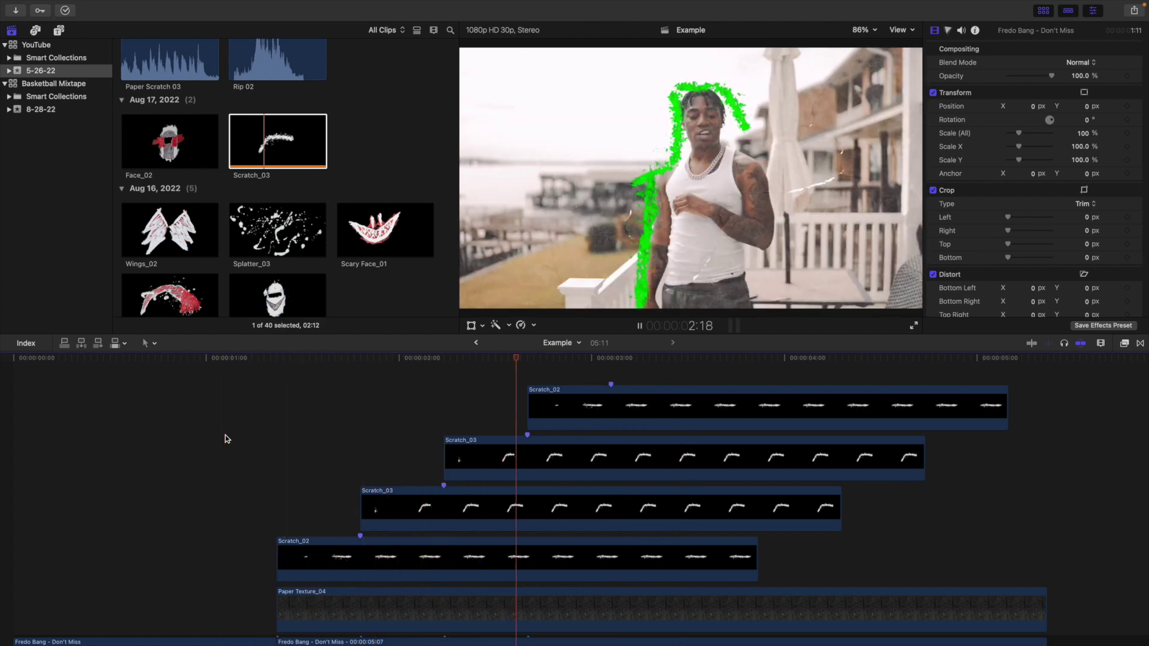
key(space)
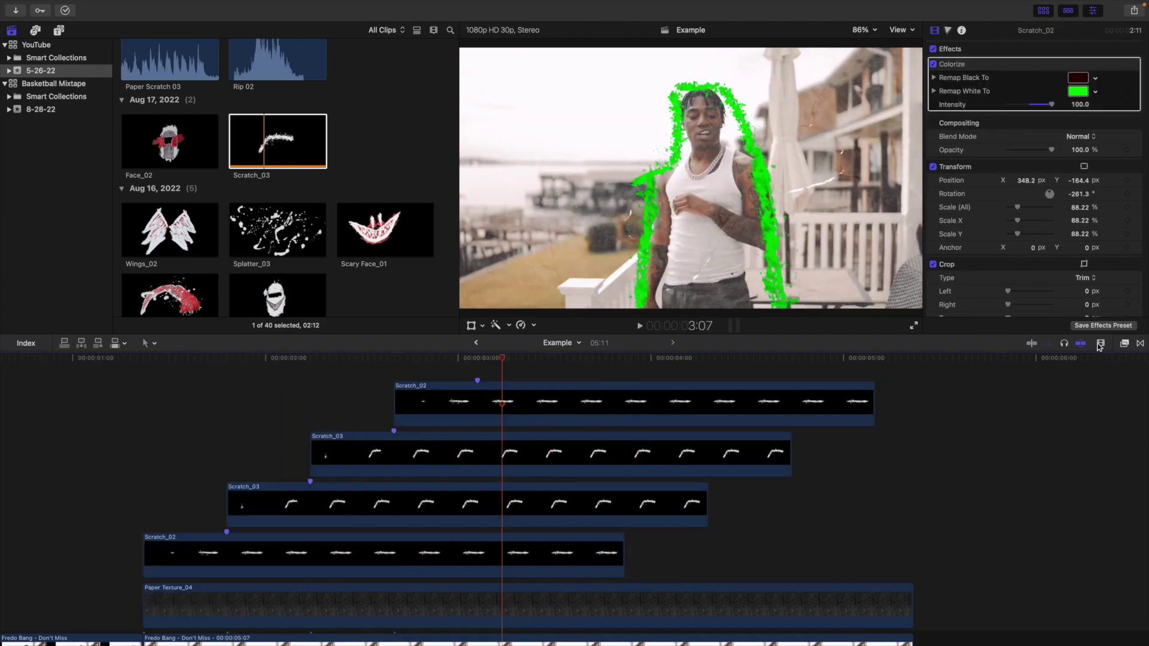
Reduce the timeline clip height to the minimum so that all stacked layers fit in view
click(1100, 345)
drag(1044, 421, 1012, 422)
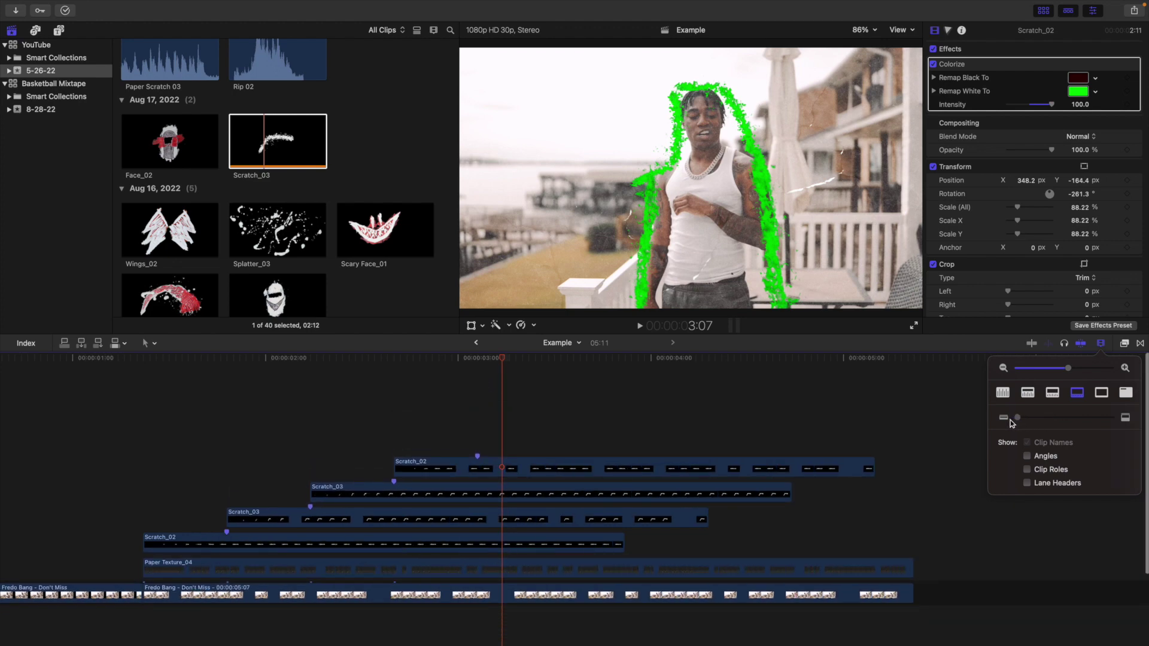
click(488, 432)
scroll(521, 430, down, 1)
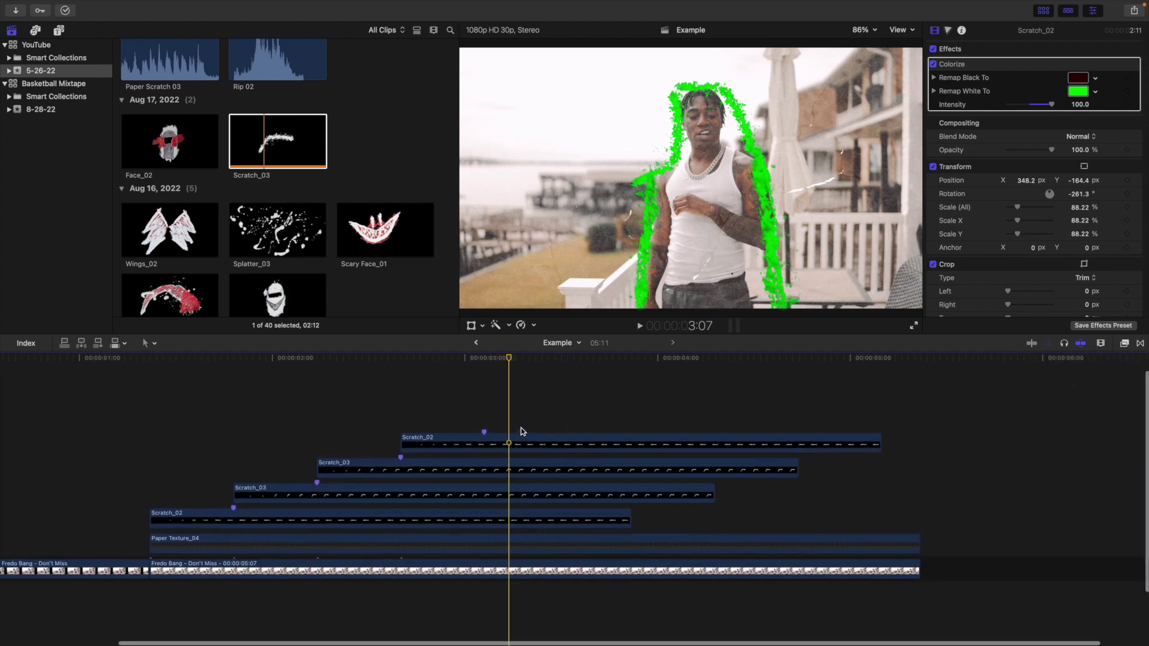
Play the freeze frame section through to 4:29 to examine when each scratch overlay ends
scroll(521, 430, left, 2)
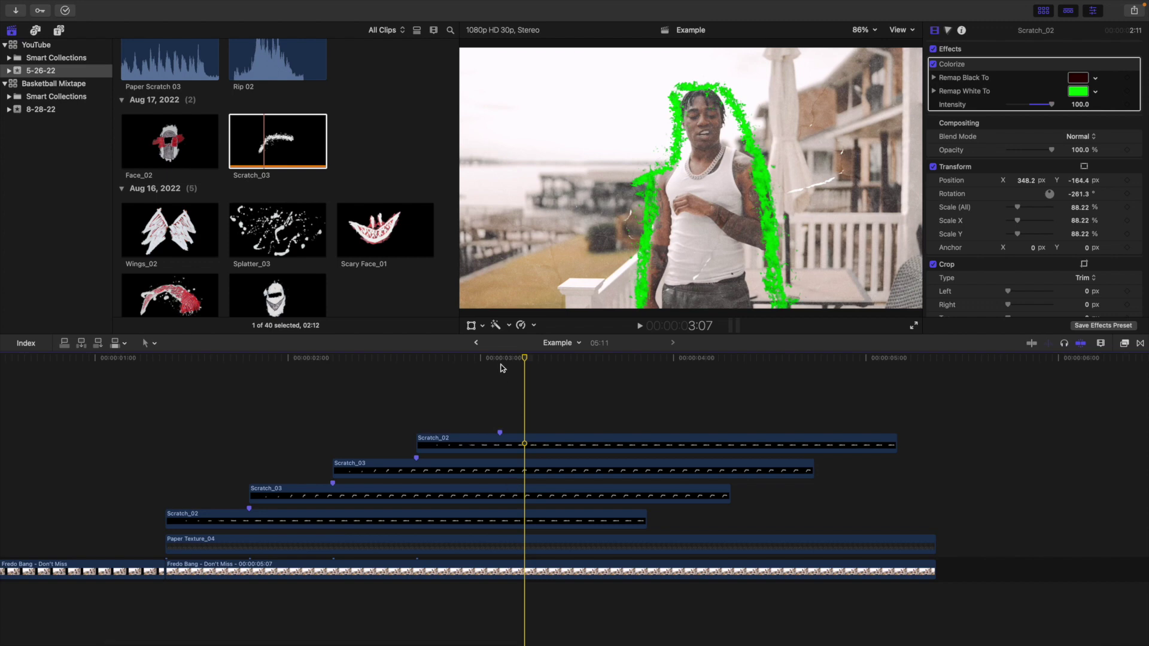
click(171, 449)
key(space)
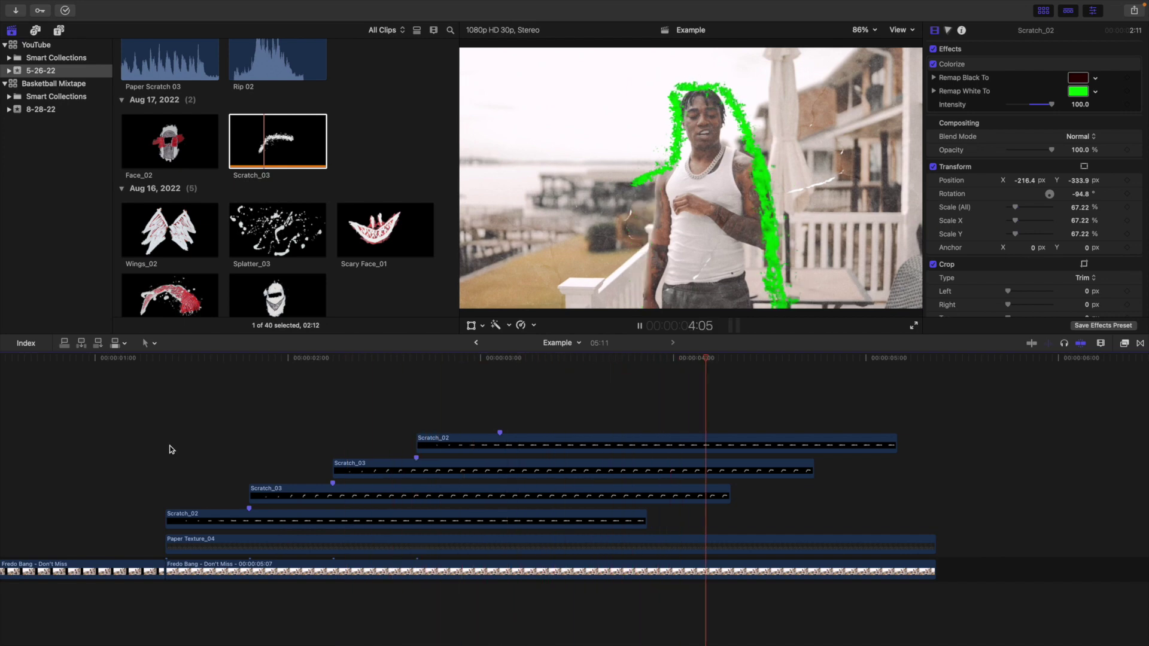
key(space)
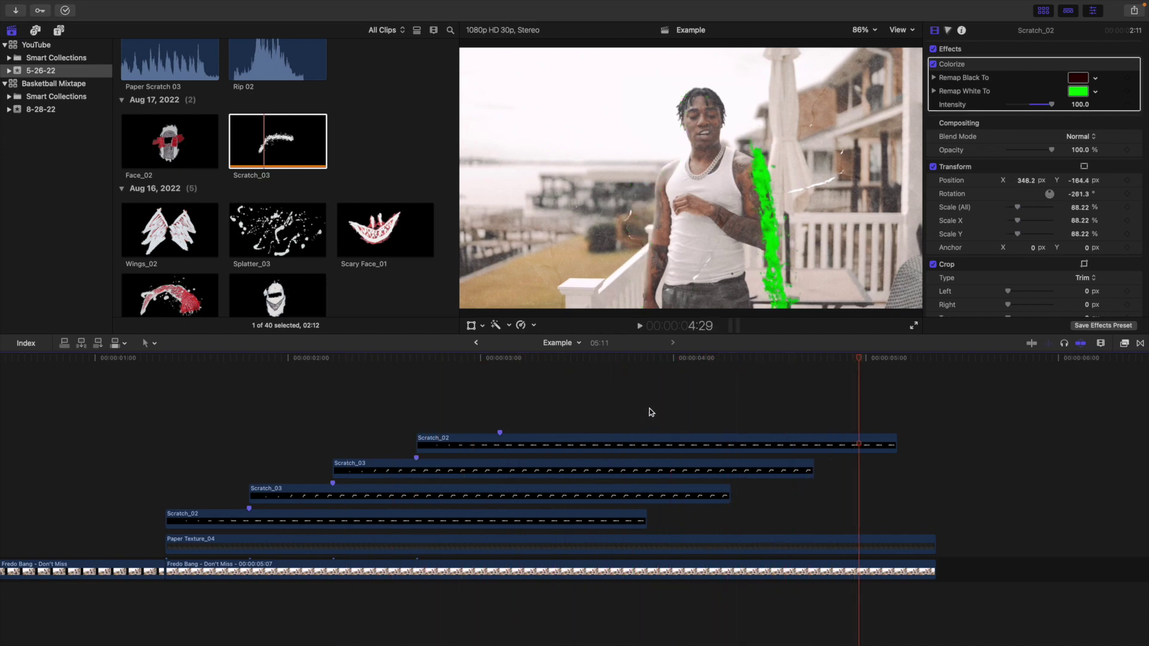
Add a freeze frame at the last frame of the lowest Scratch_02 clip, at 3:25
click(647, 409)
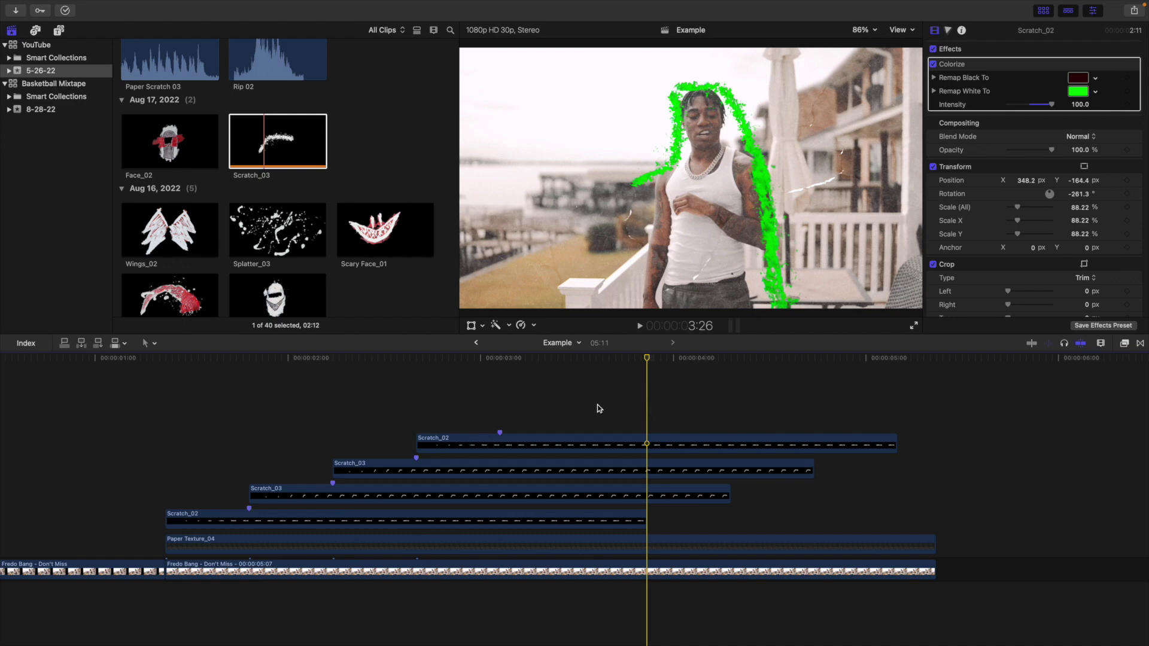
key(Left)
click(612, 513)
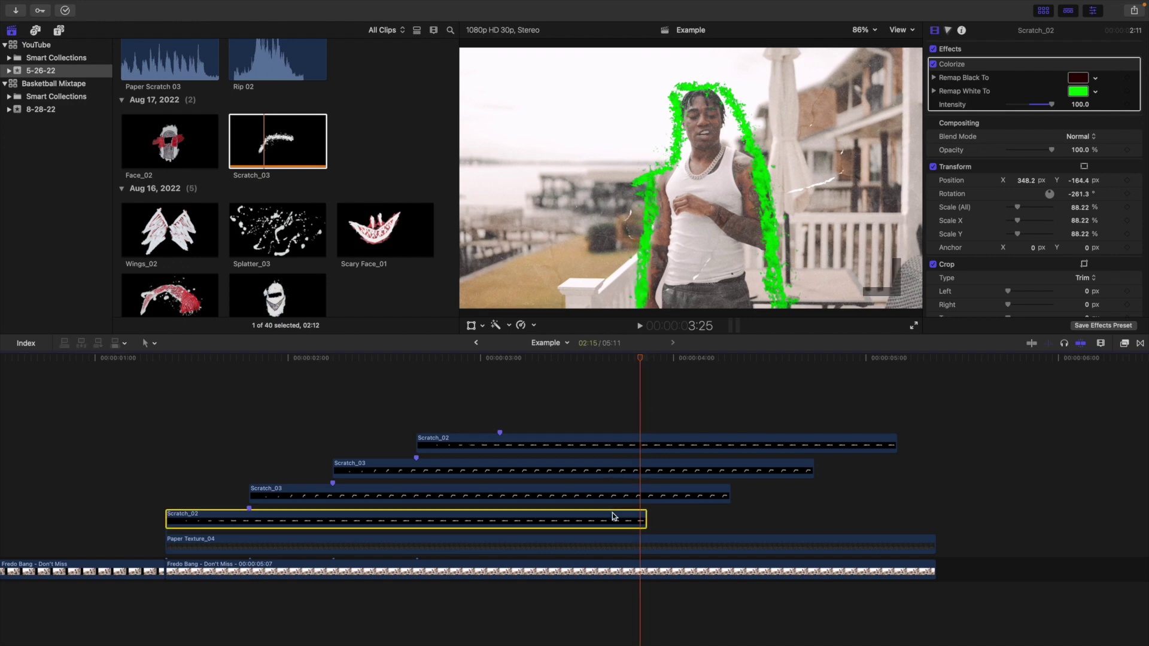
key(alt+v)
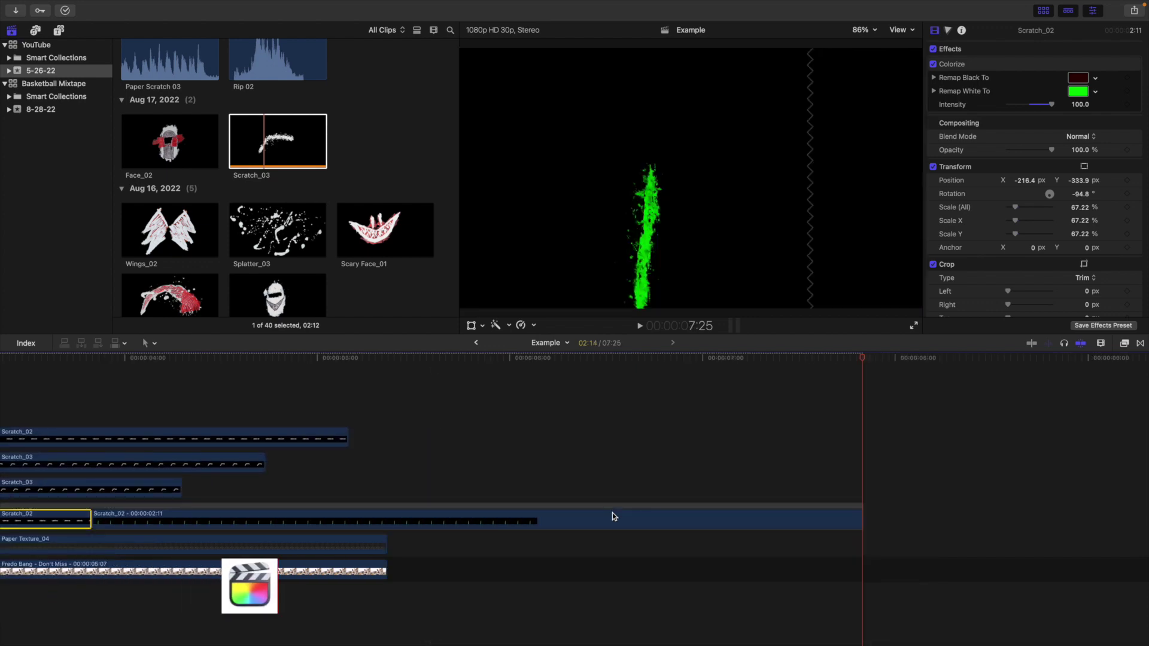
Add a freeze frame at the last frame of the lower Scratch_03 clip, at 4:08
click(496, 405)
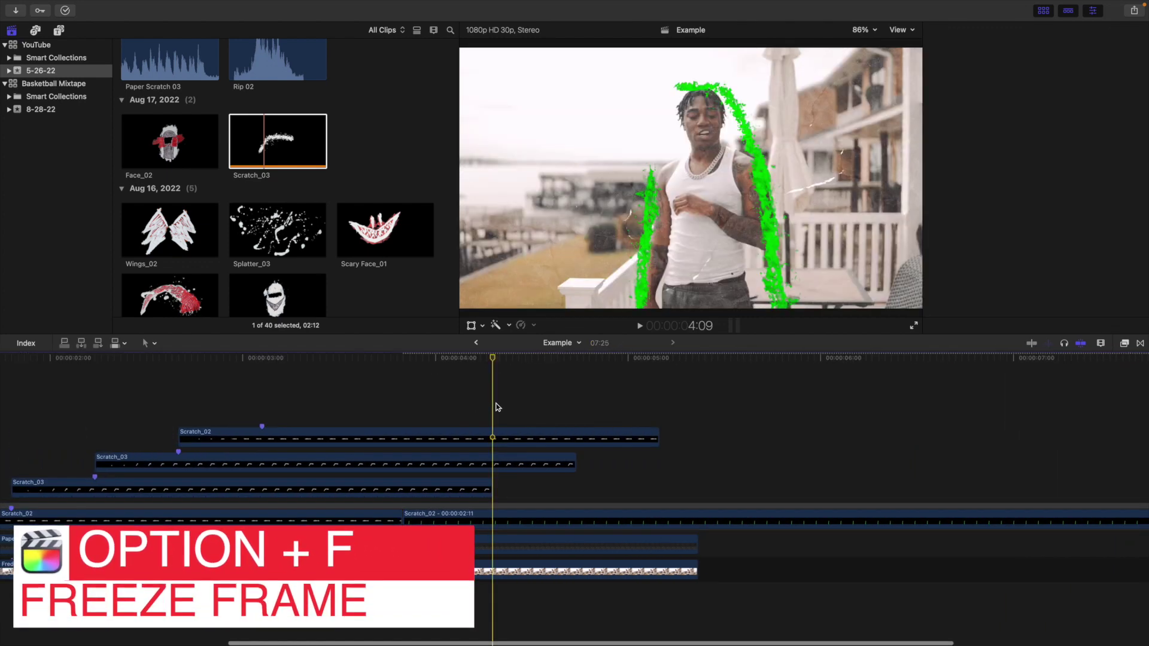
key(Left)
click(446, 486)
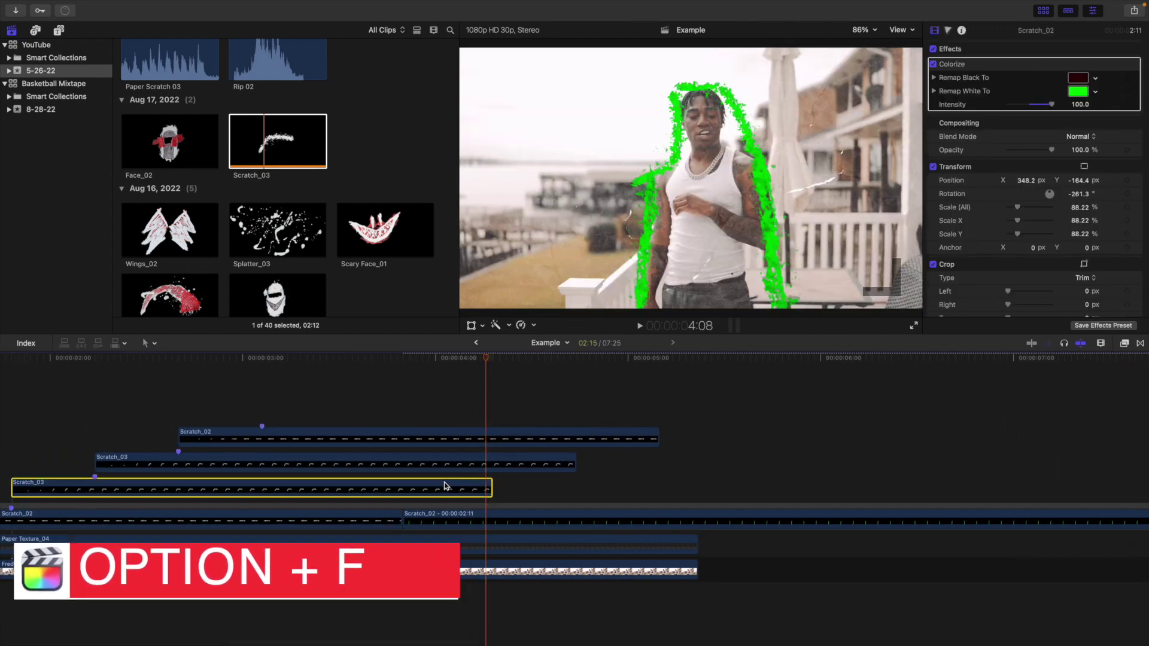
key(alt+f)
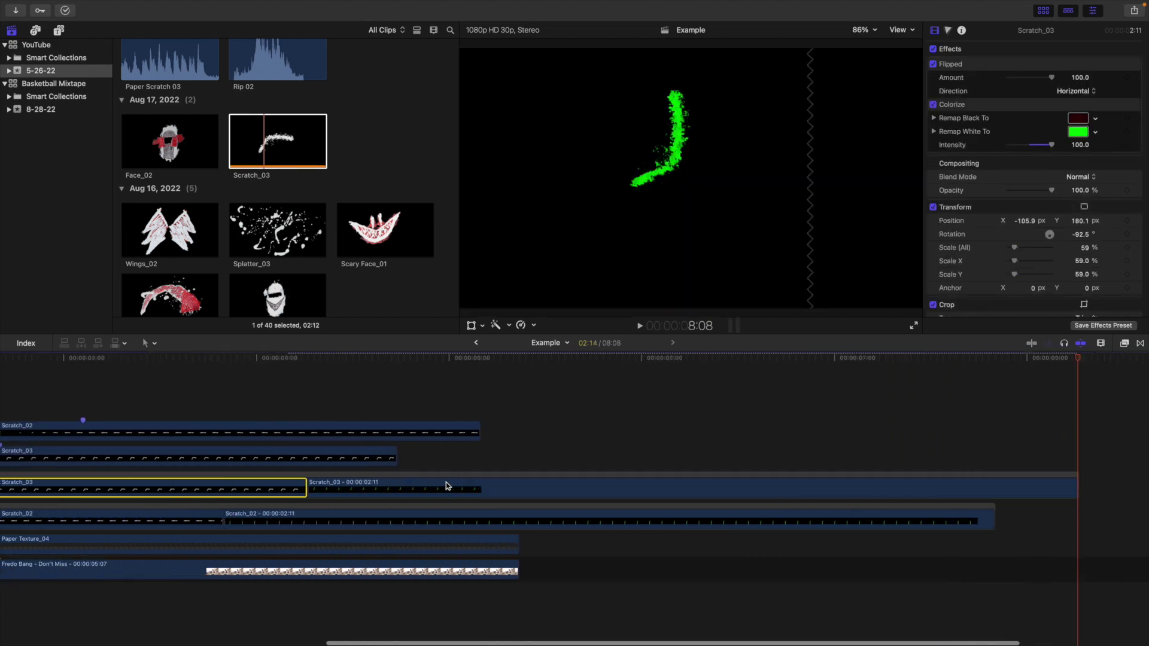
Add a freeze frame at the last frame of the upper Scratch_03 clip, at 4:21
click(490, 405)
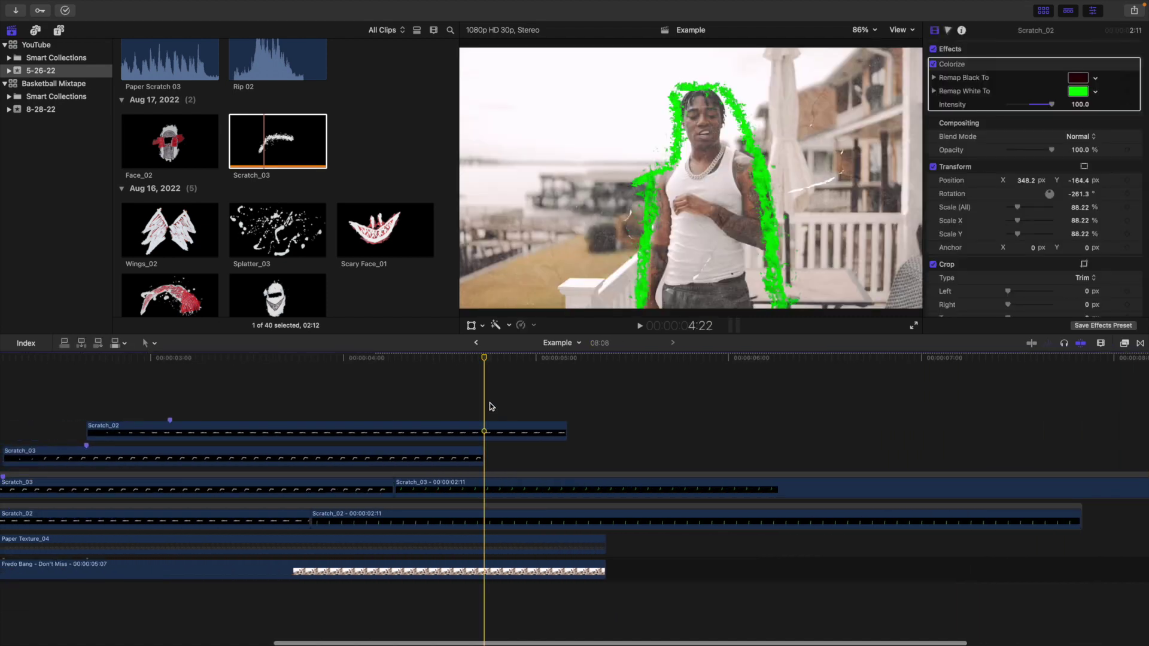
click(451, 458)
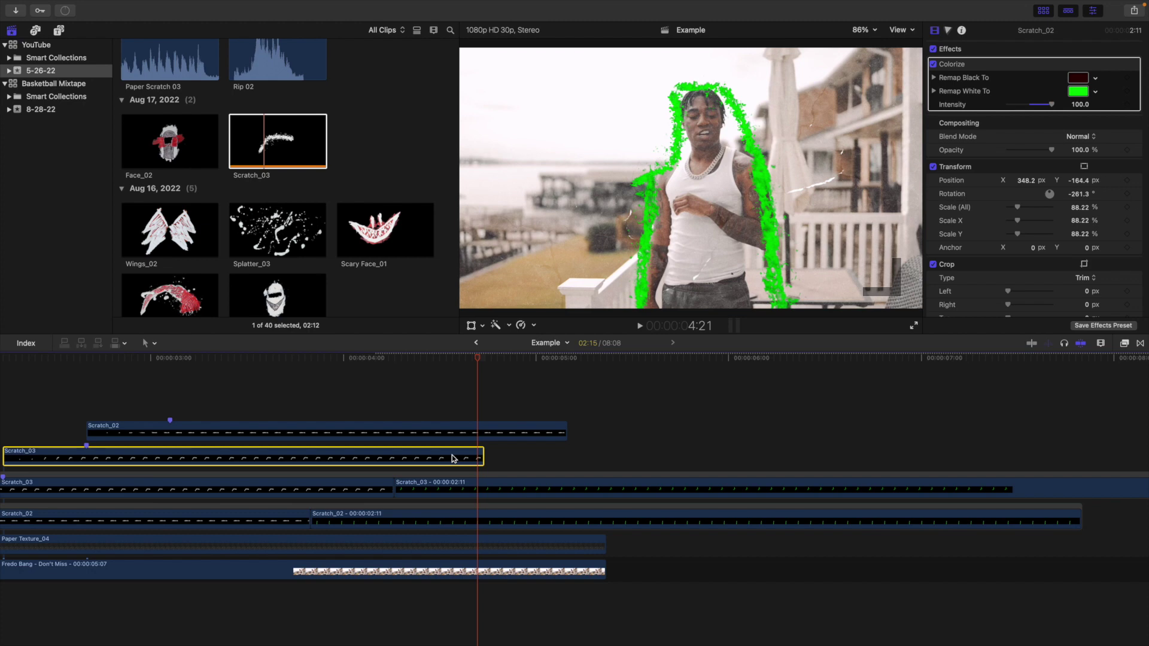
key(alt+f)
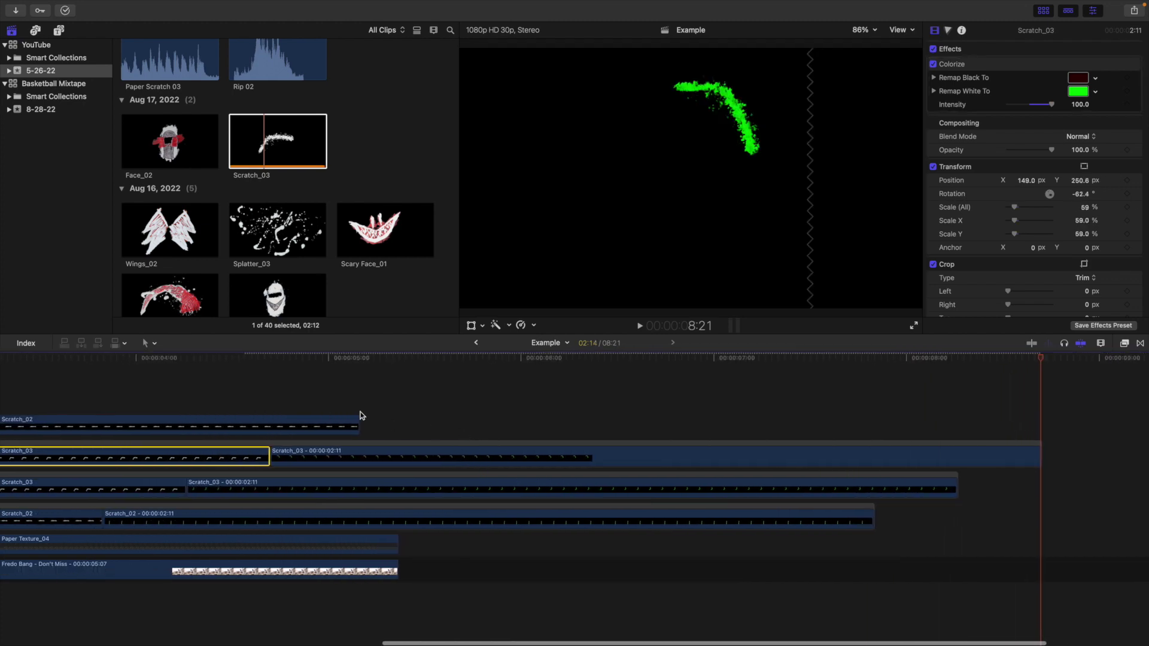
Add a freeze frame at the last frame of the top Scratch_02 clip, at 5:04
click(362, 410)
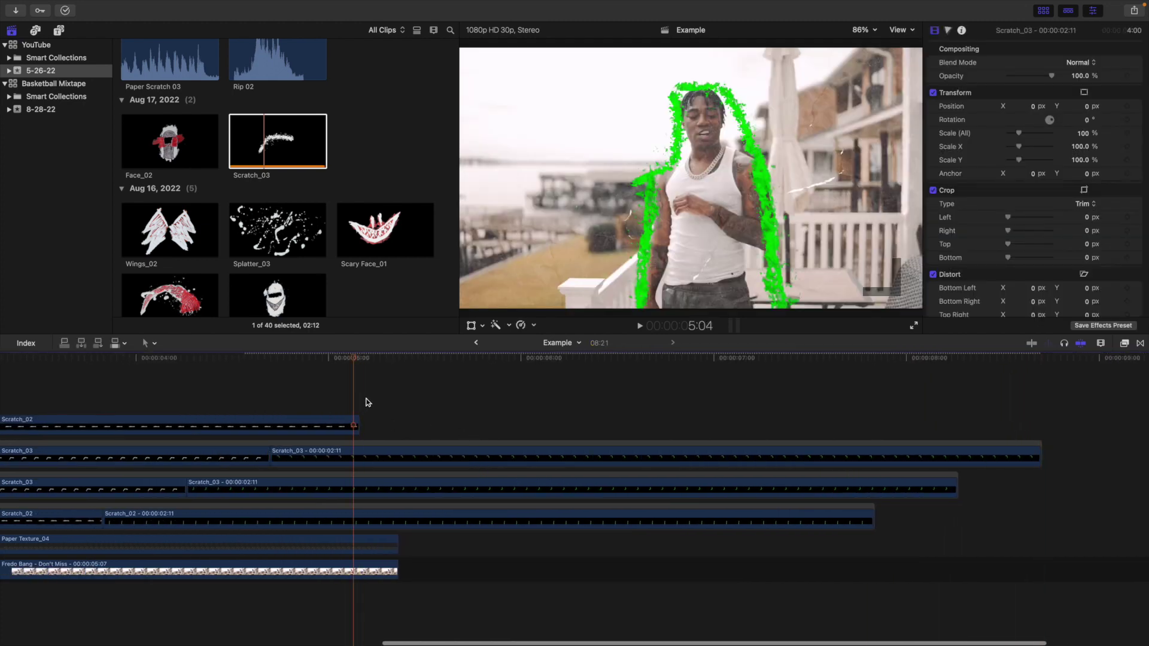
click(316, 428)
key(alt+f)
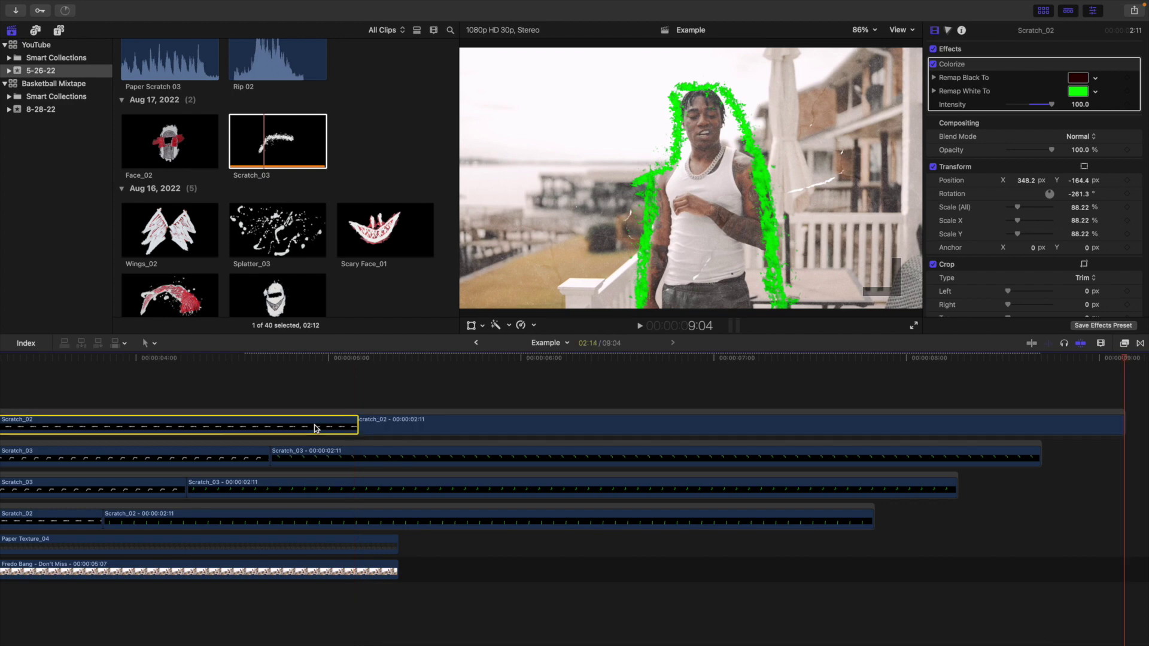
Play the sequence from 0:26 to 6:04 to check that all scratch overlays hold around the subject
scroll(339, 429, left, 5)
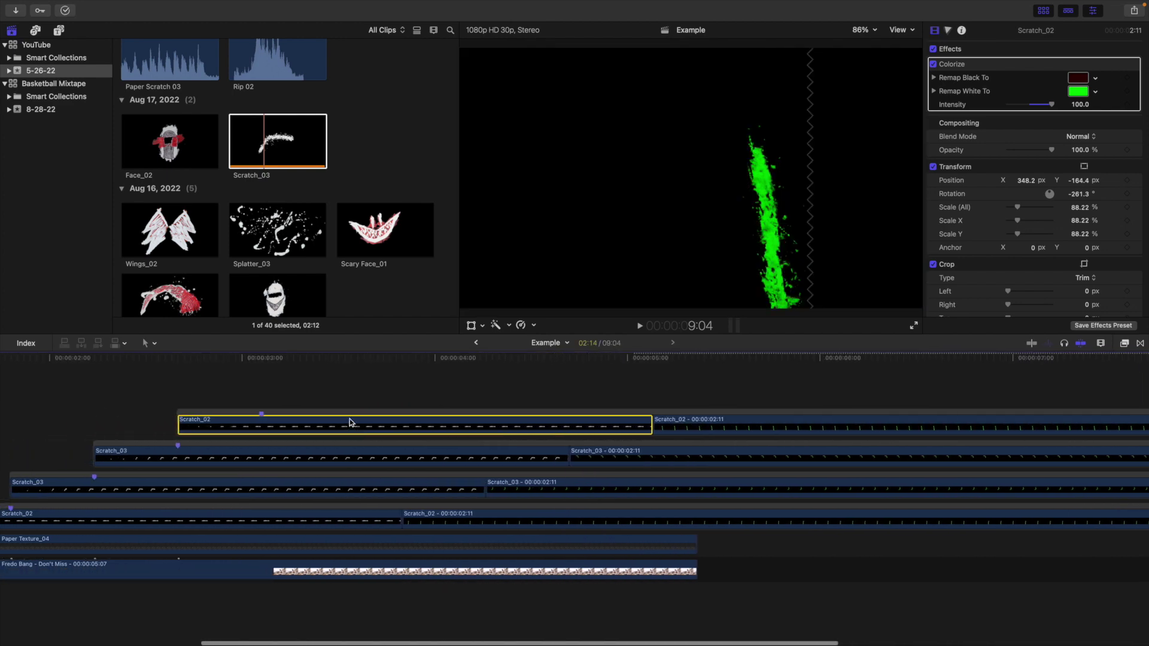
click(407, 390)
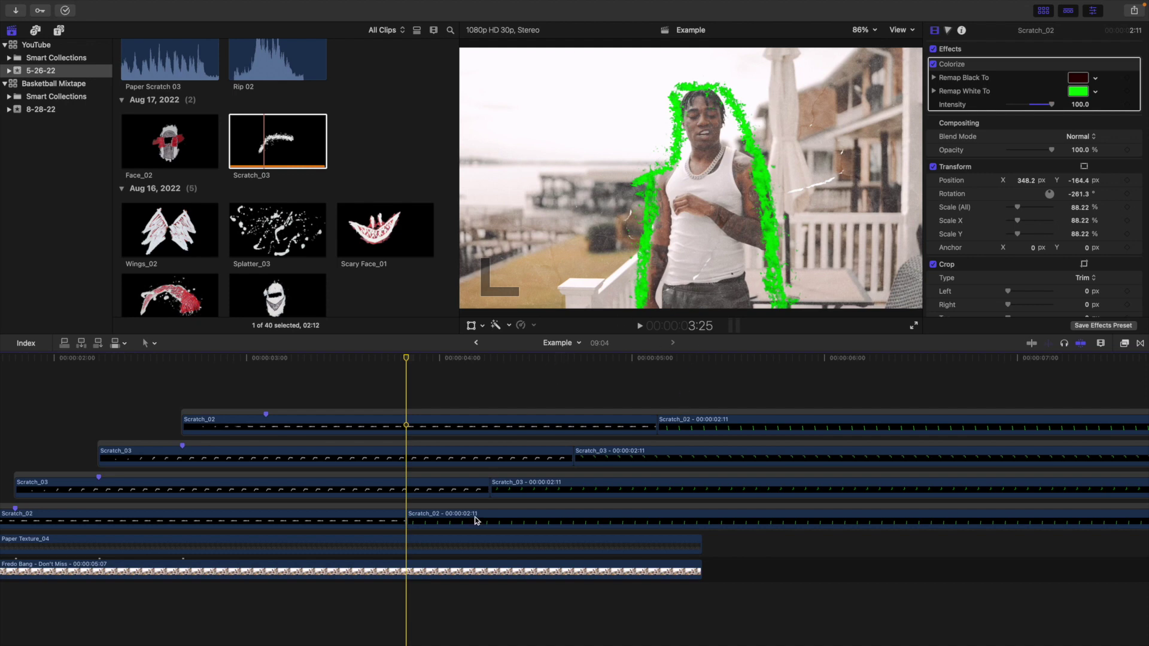
key(super+minus)
key(super+minus)
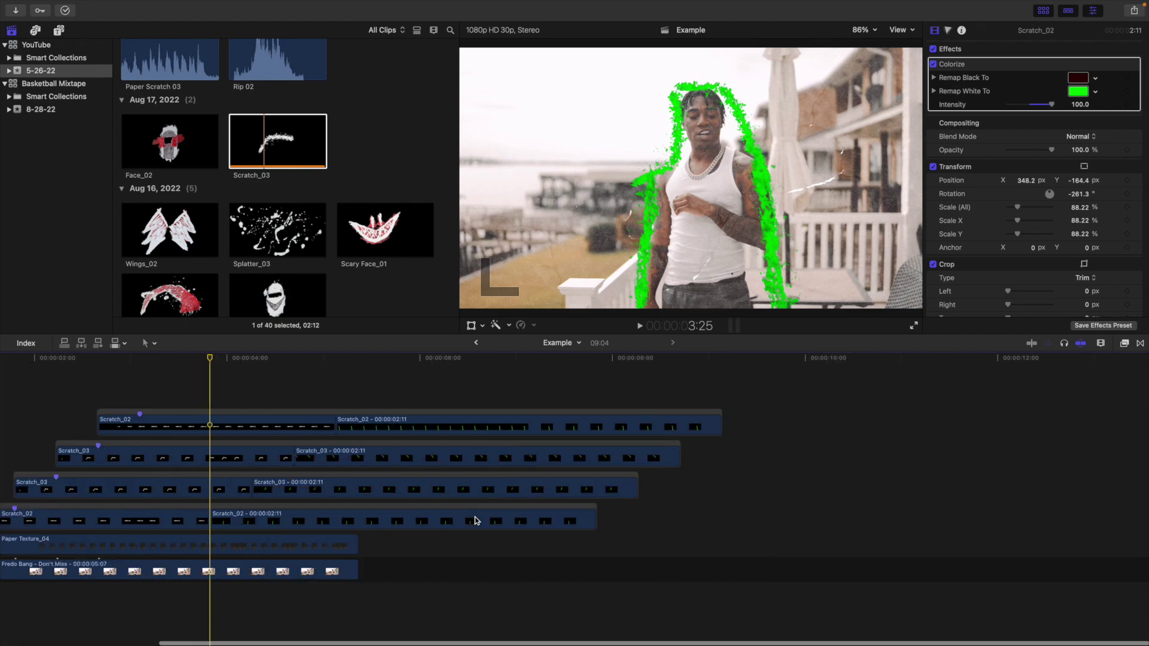
scroll(476, 521, left, 5)
click(108, 486)
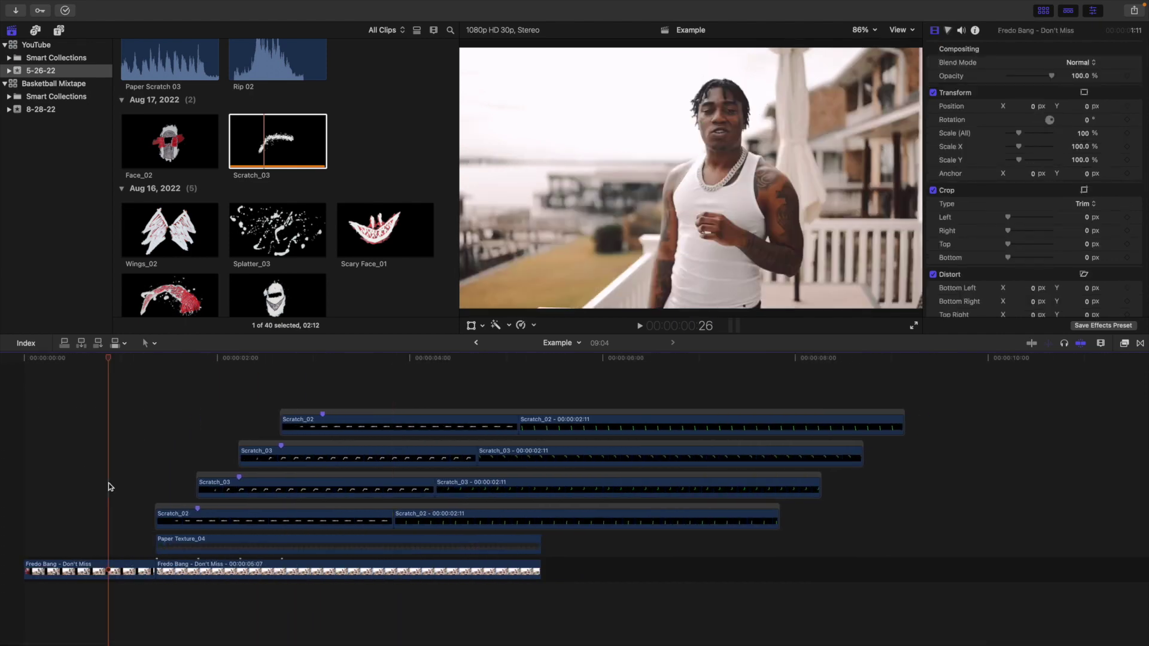
key(space)
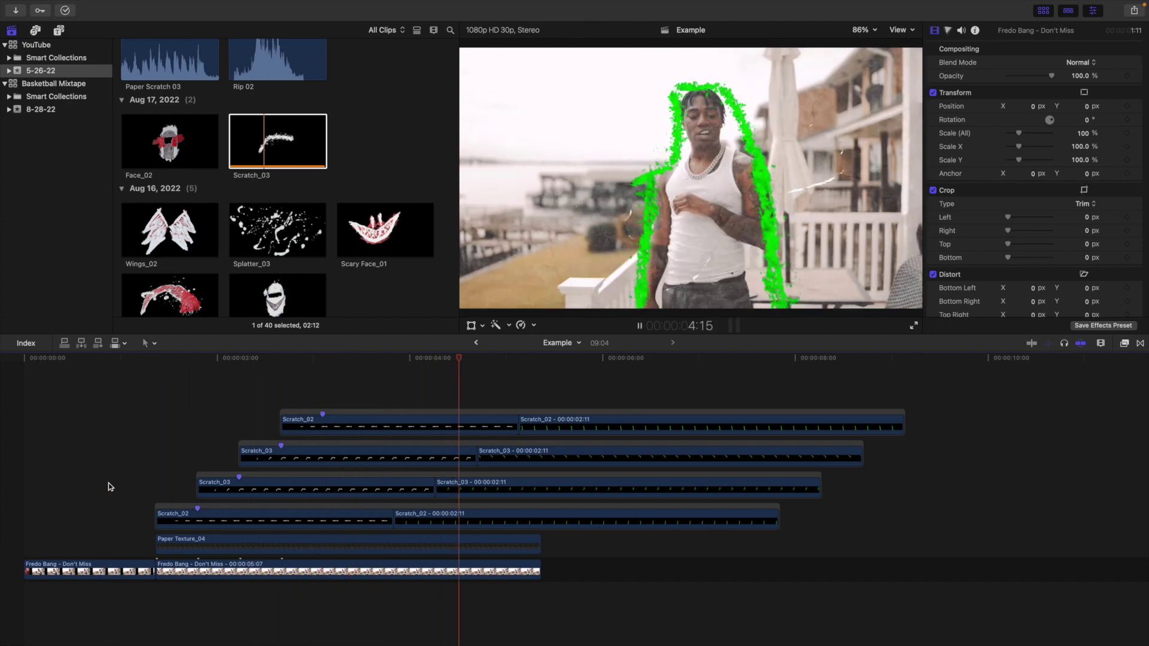
key(space)
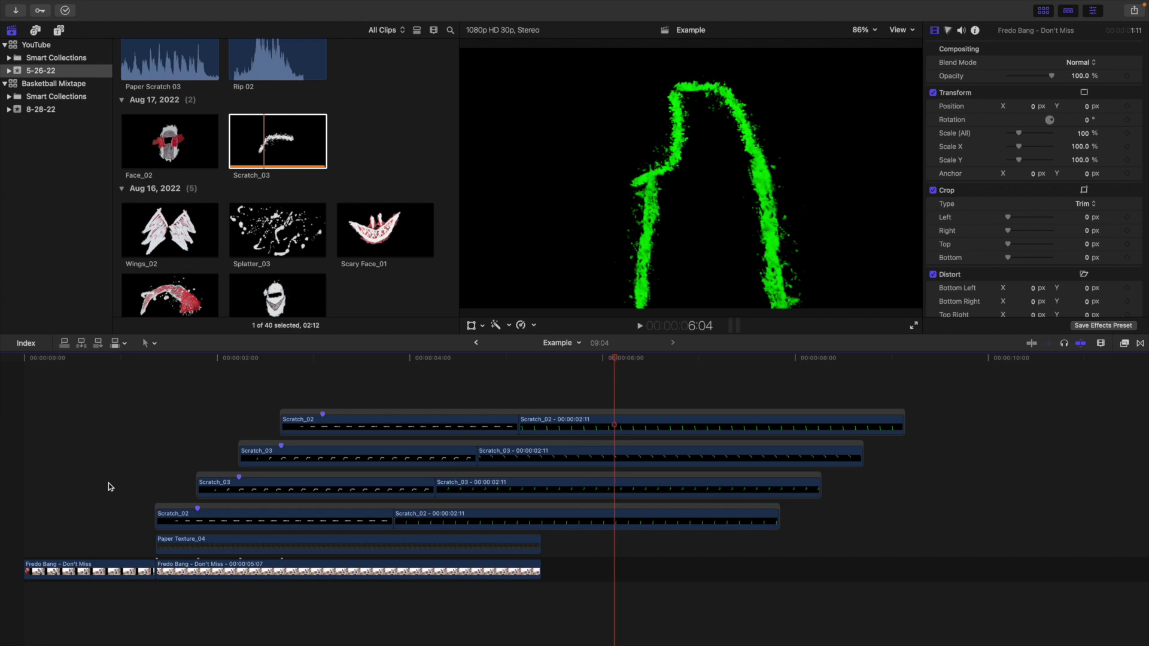
Extend Paper Texture_04 and the base freeze frame under the scratches, and trim all longer clips to end at 7:25
drag(540, 542, 860, 542)
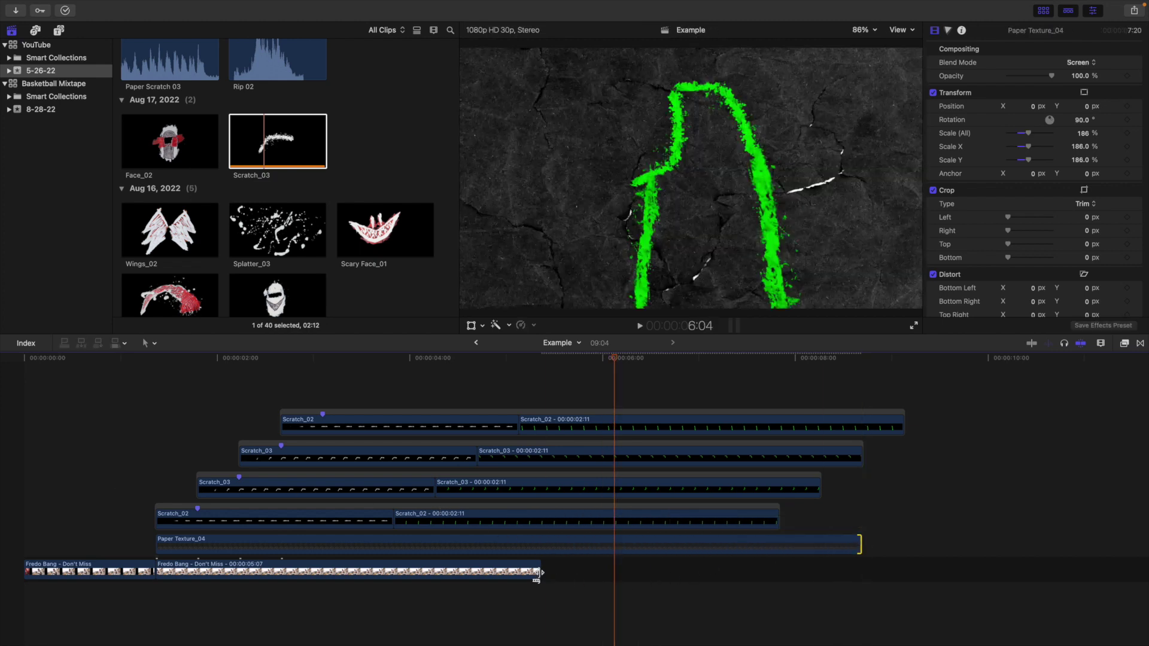
drag(537, 574, 883, 573)
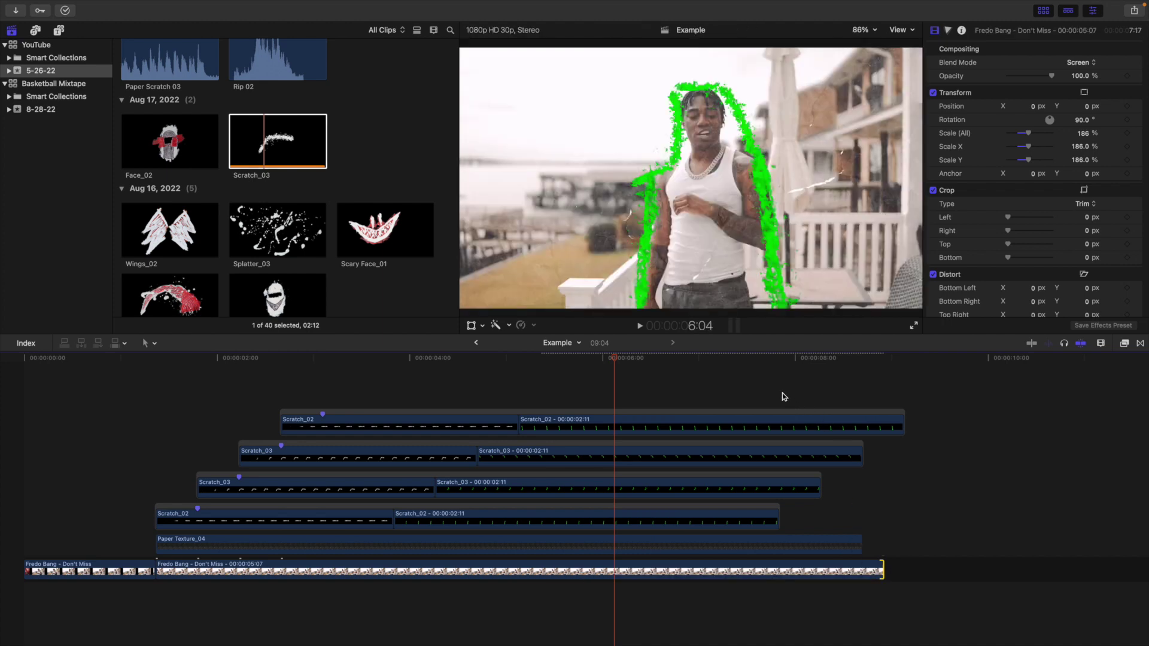
click(782, 396)
drag(798, 396, 807, 573)
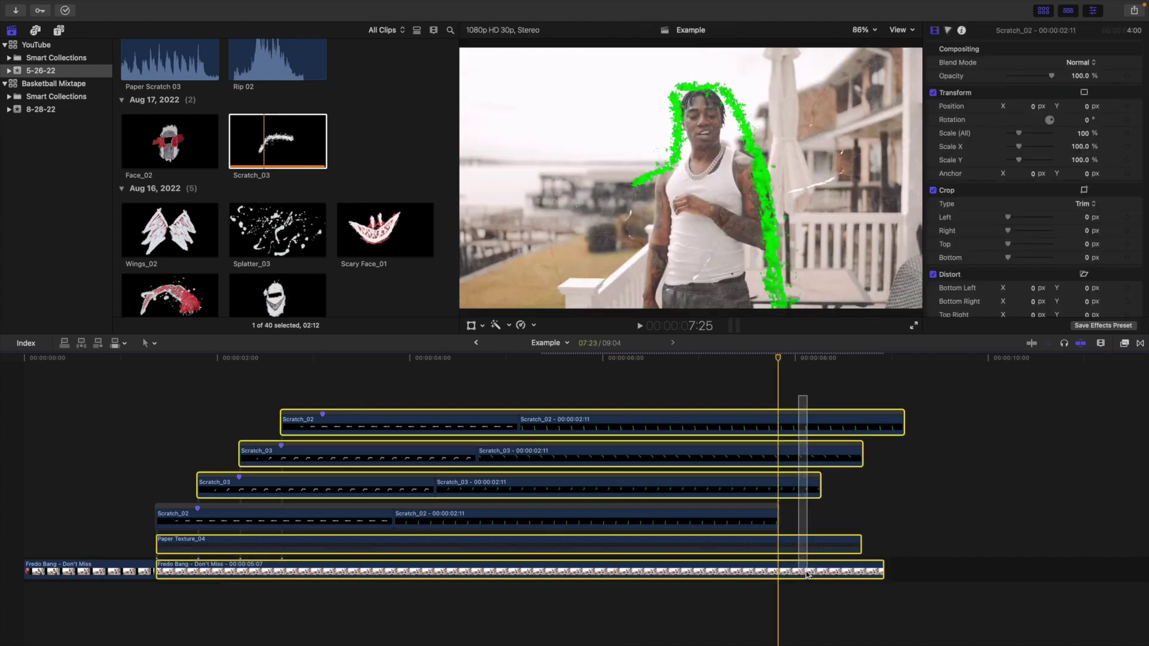
key(alt+bracketright)
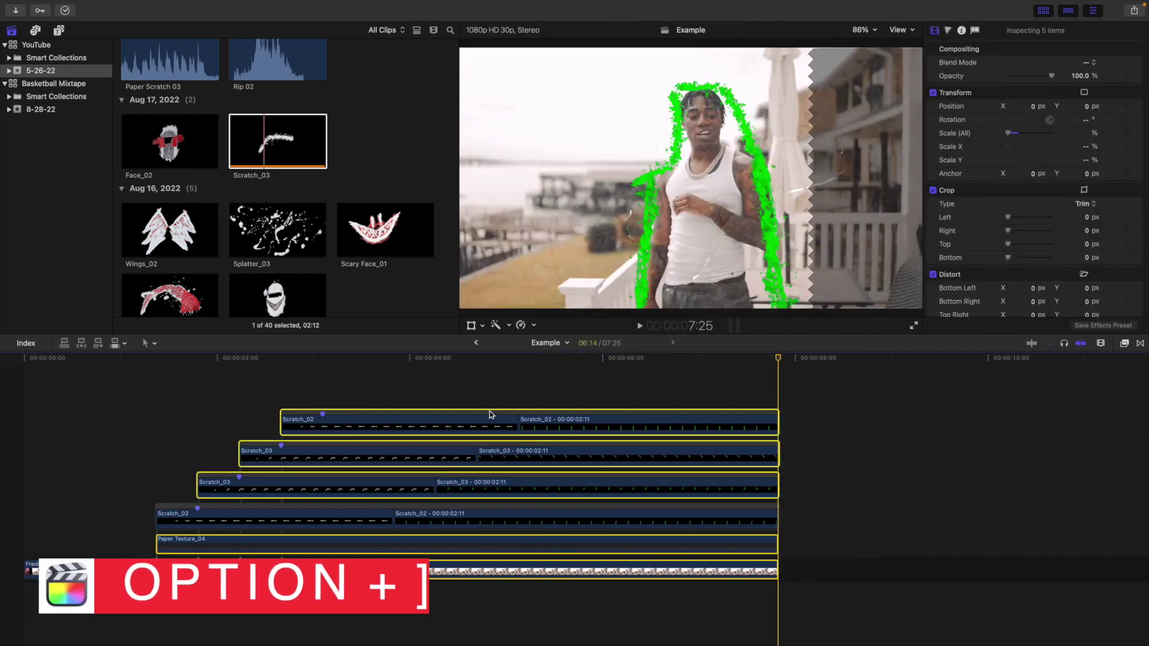
Lift the top Scratch_02 clip and its freeze frame out of their storyline
click(520, 390)
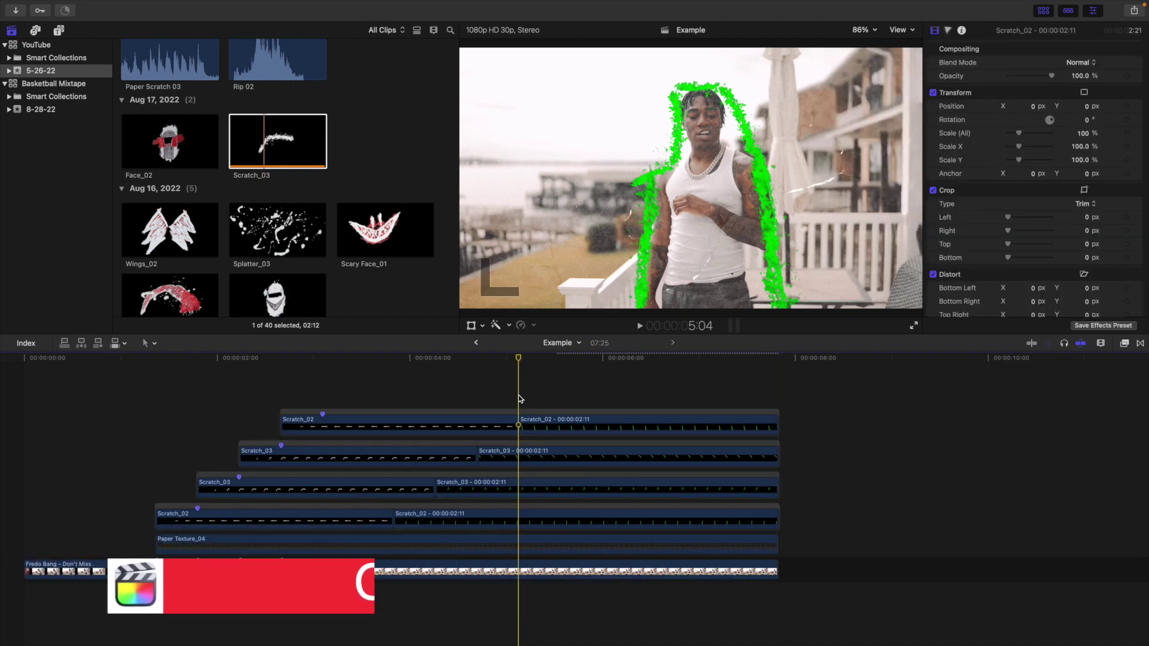
click(495, 424)
super+click(551, 424)
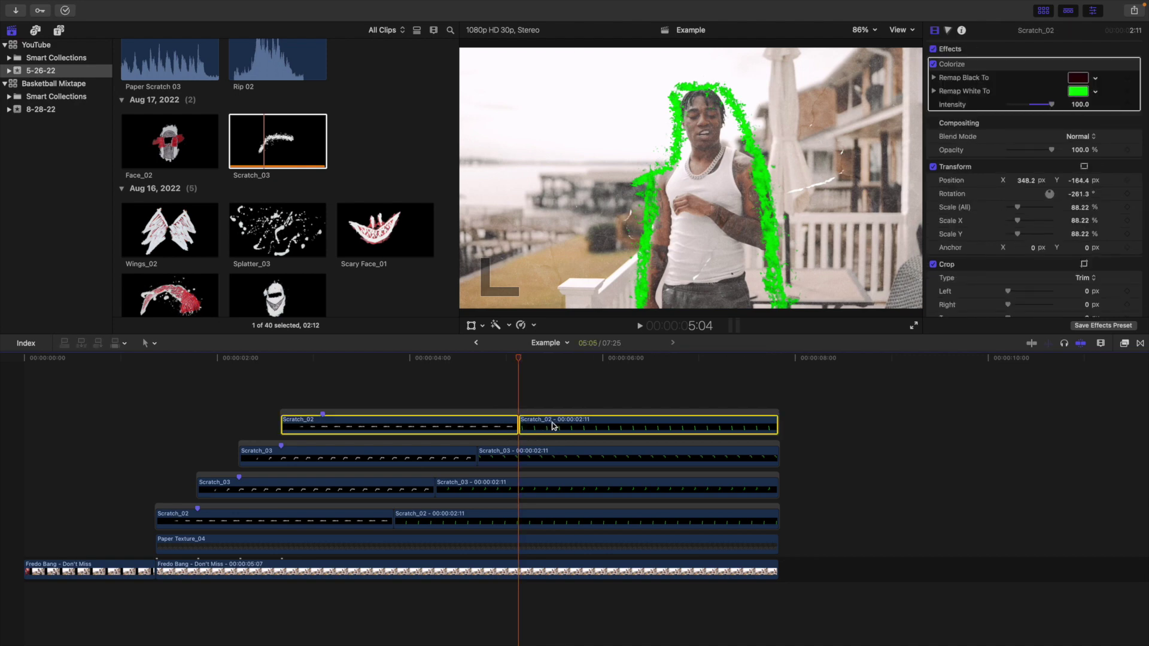
right_click(554, 425)
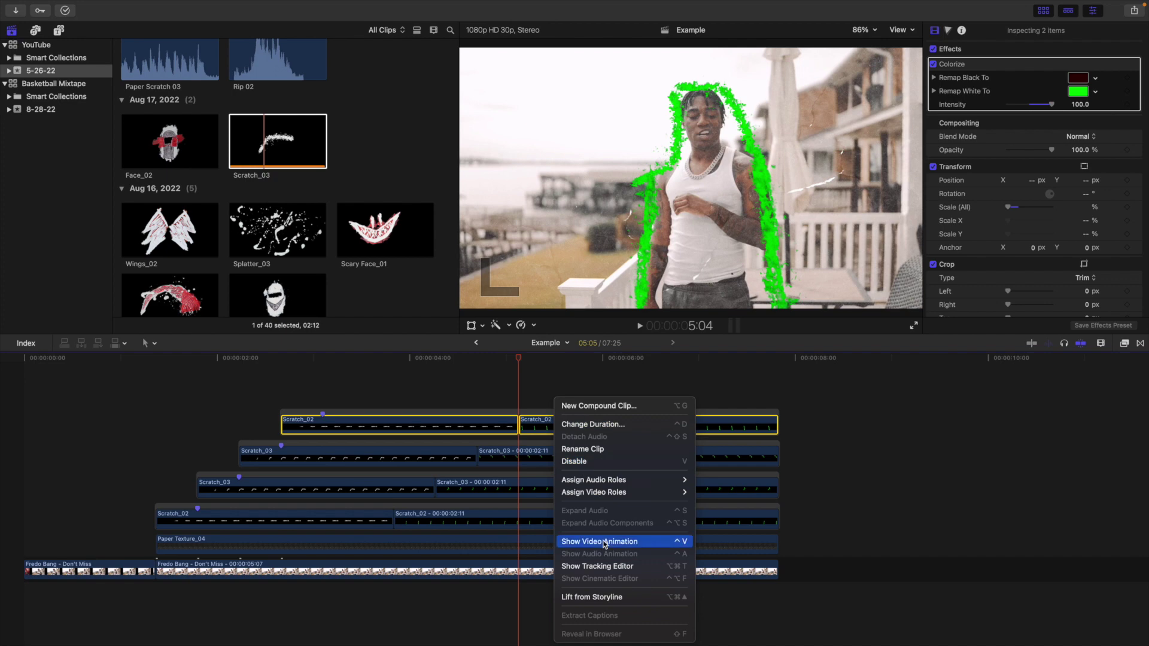
click(618, 599)
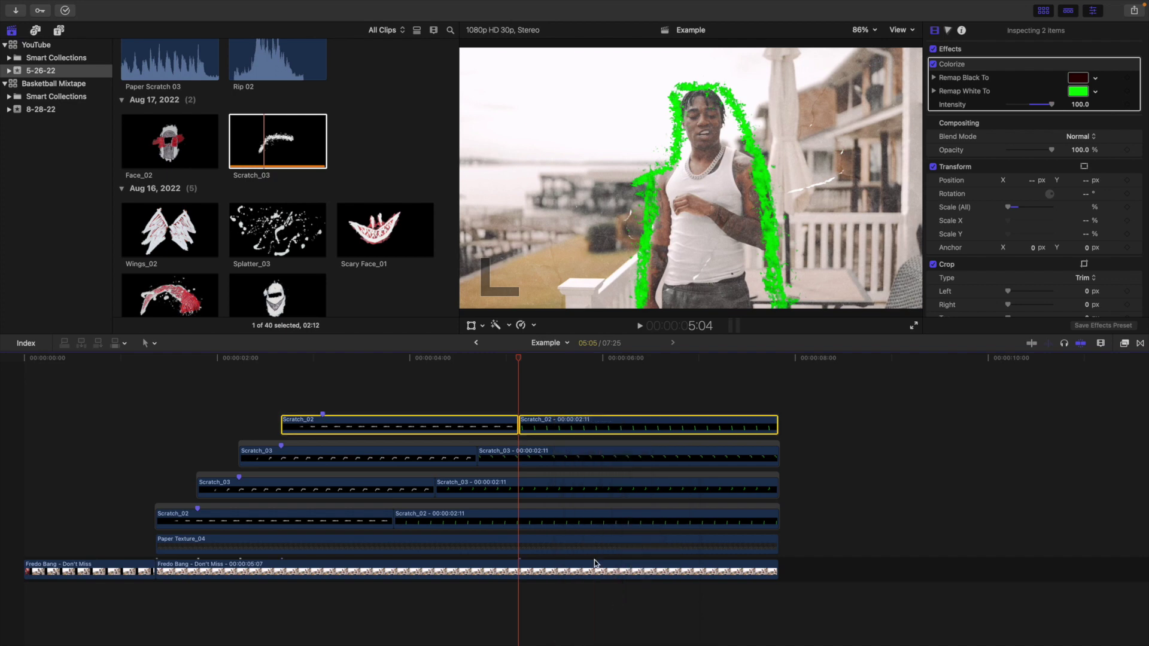
Lift both Scratch_03 clips and their freeze frames out of their storylines
super+click(496, 458)
right_click(526, 459)
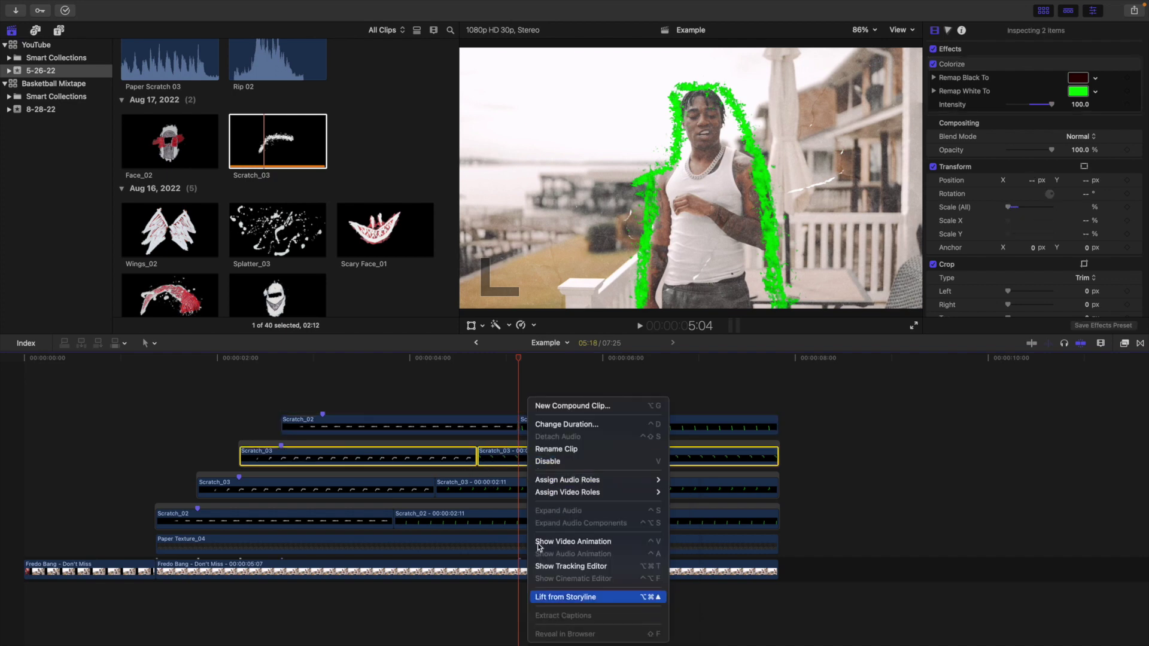
click(422, 488)
super+click(468, 489)
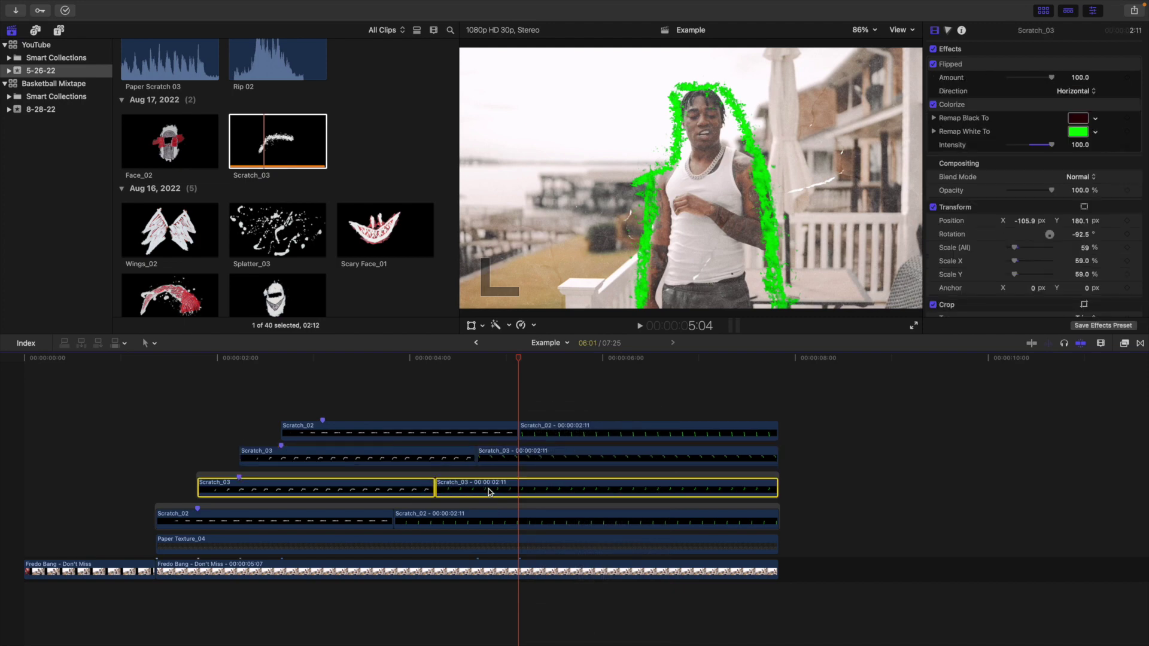
right_click(551, 493)
key(Return)
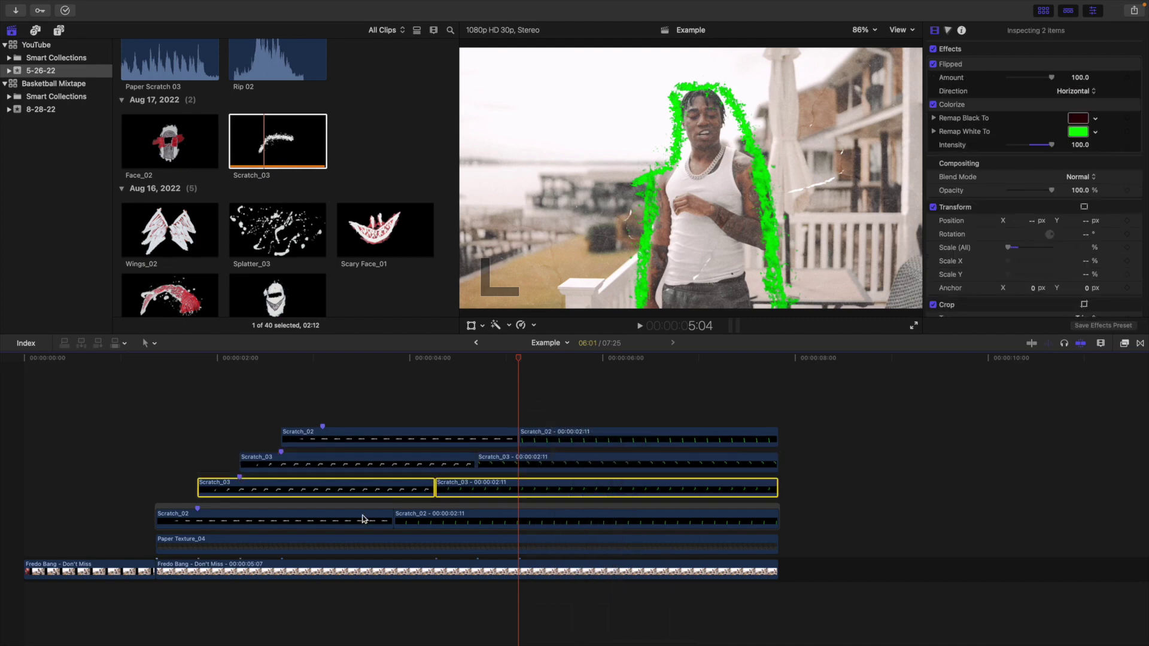
Lift the lowest Scratch_02 clip and its freeze frame out of their storyline
click(362, 518)
super+click(415, 519)
right_click(502, 522)
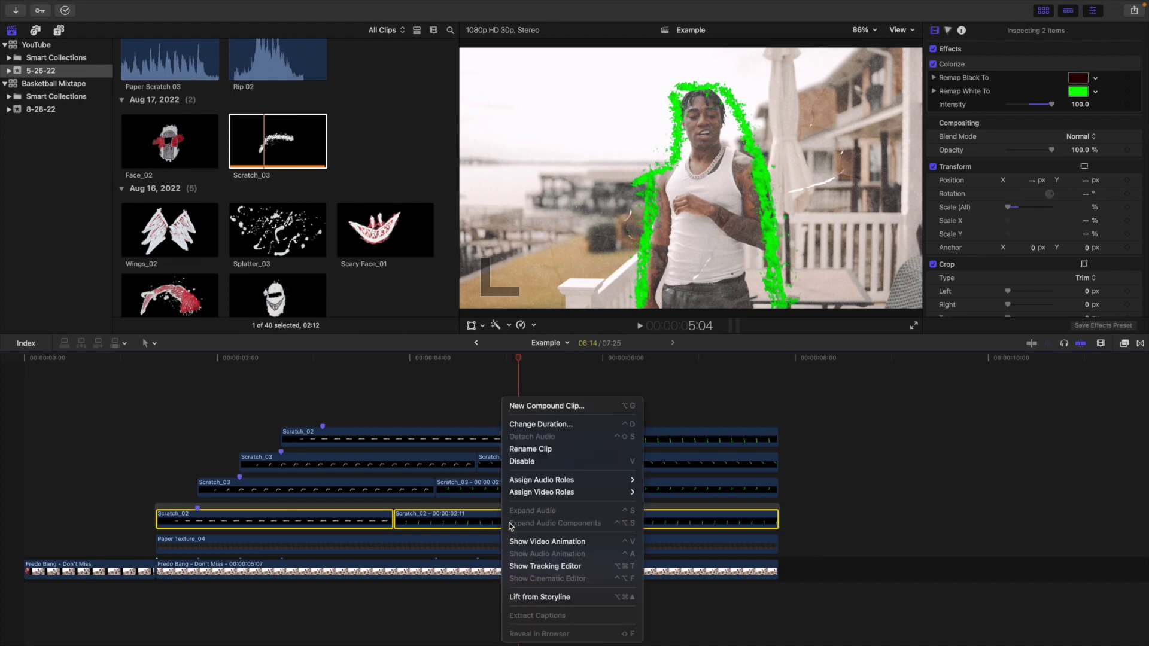
click(579, 597)
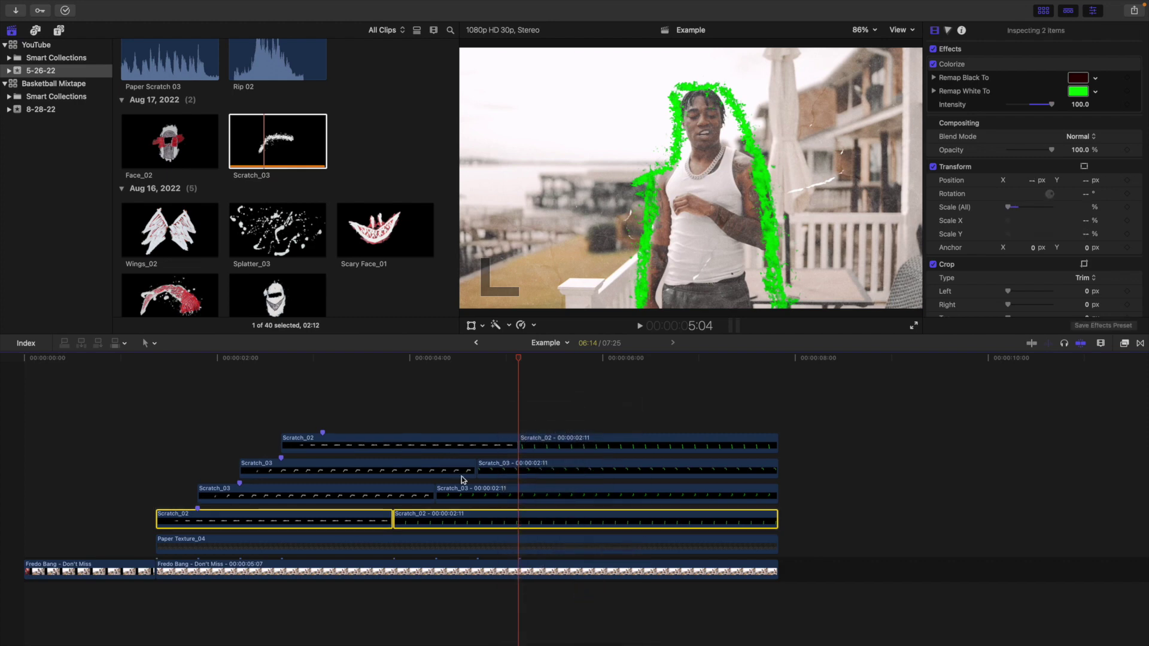
Play the scratch section up to 3:11 to check where the outline around the subject finishes drawing
click(345, 419)
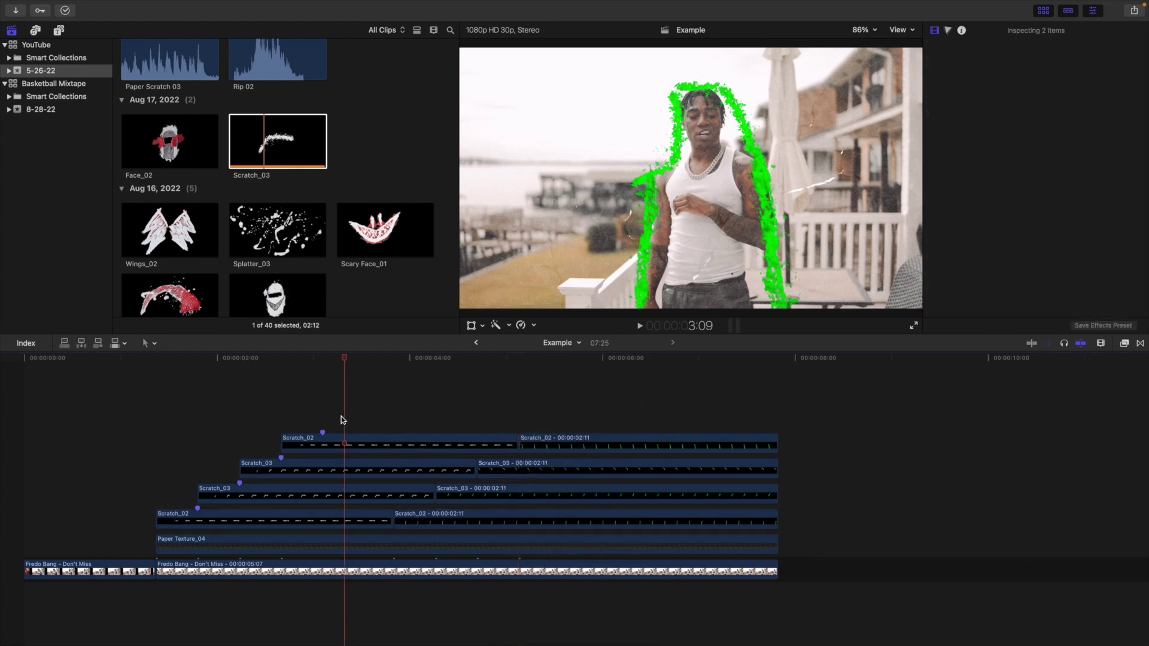
click(163, 433)
key(space)
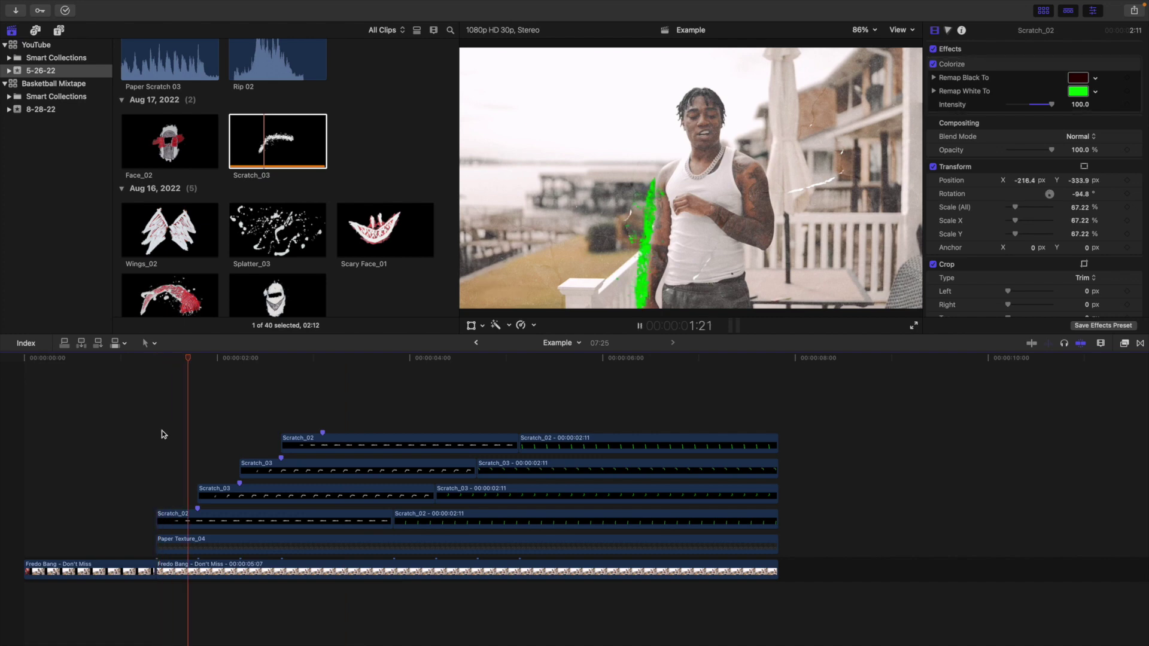
key(space)
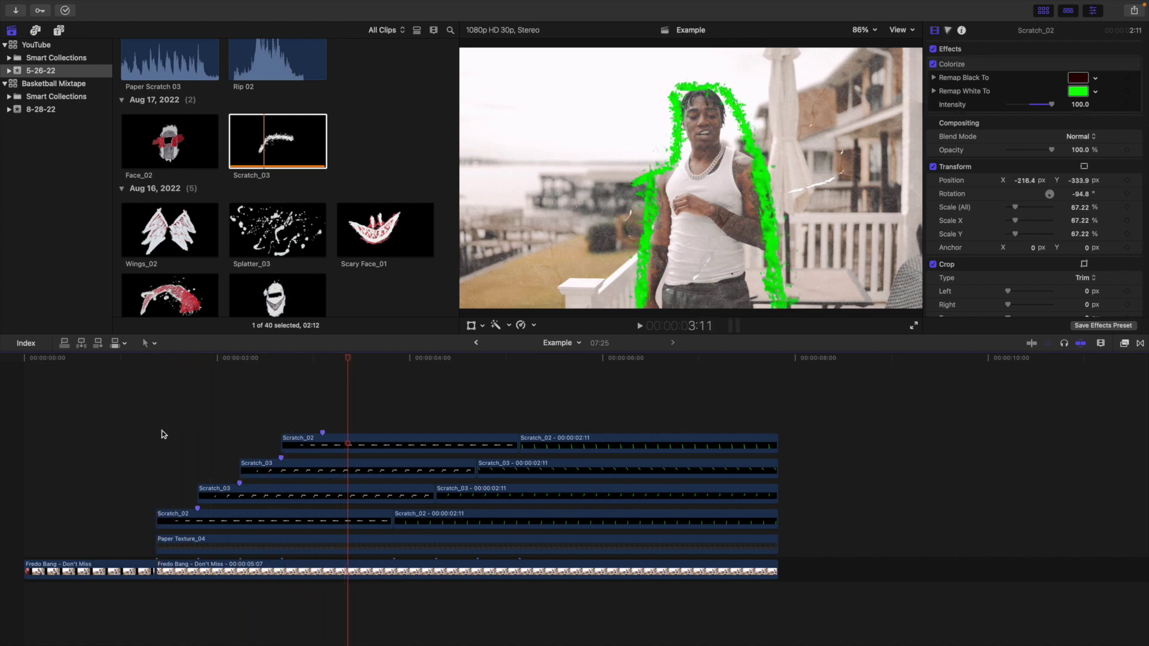
Find the frame at 3:08 where the scratch outline finishes drawing and add a marker there on the base freeze frame
click(321, 413)
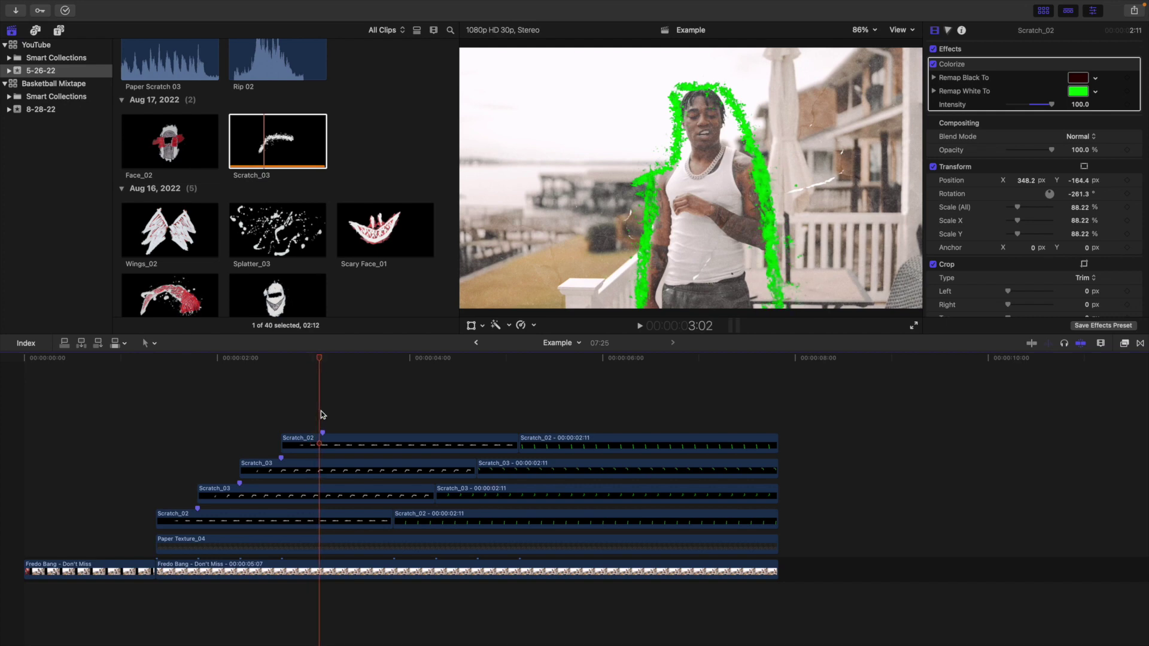
key(Right)
key(Right)
key(Right)
key(Right)
key(Right)
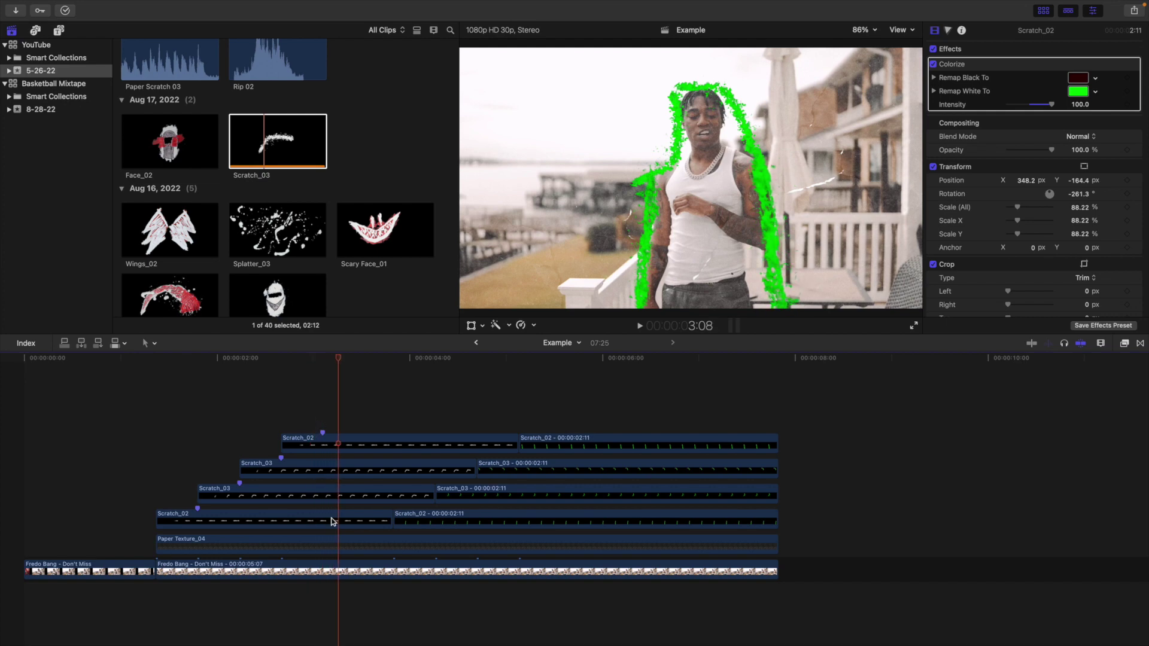
click(344, 568)
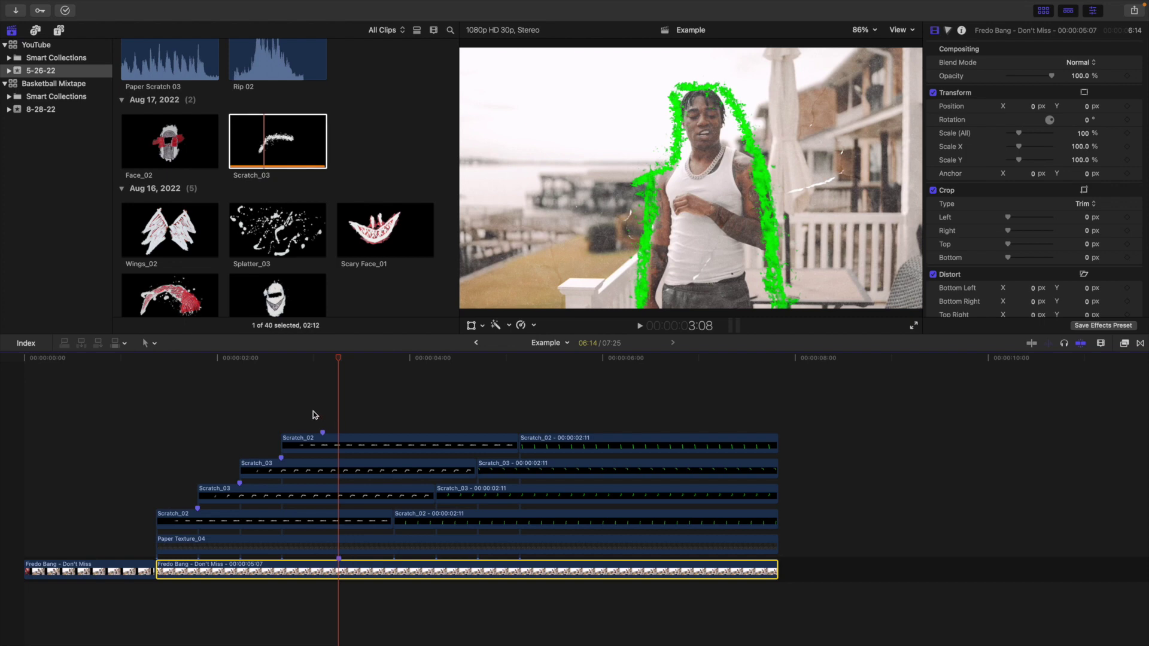
Combine all scratch clips and their freeze frames into a compound clip named Outline in event 5-26-22
drag(171, 405, 594, 514)
key(alt+g)
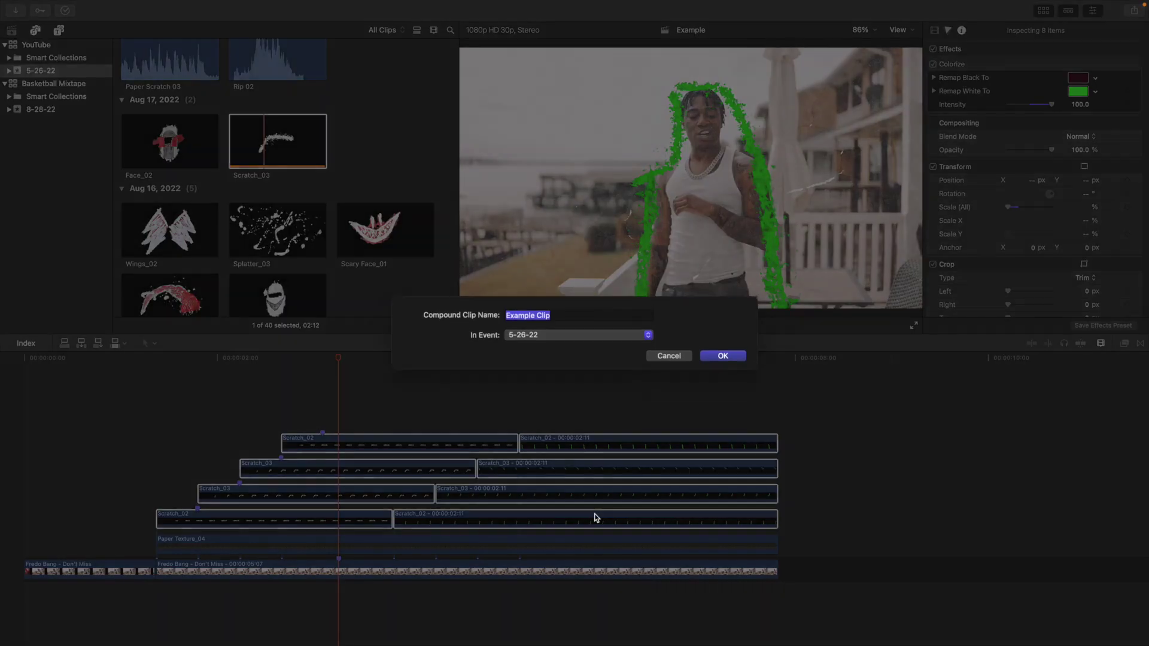
text(Outline)
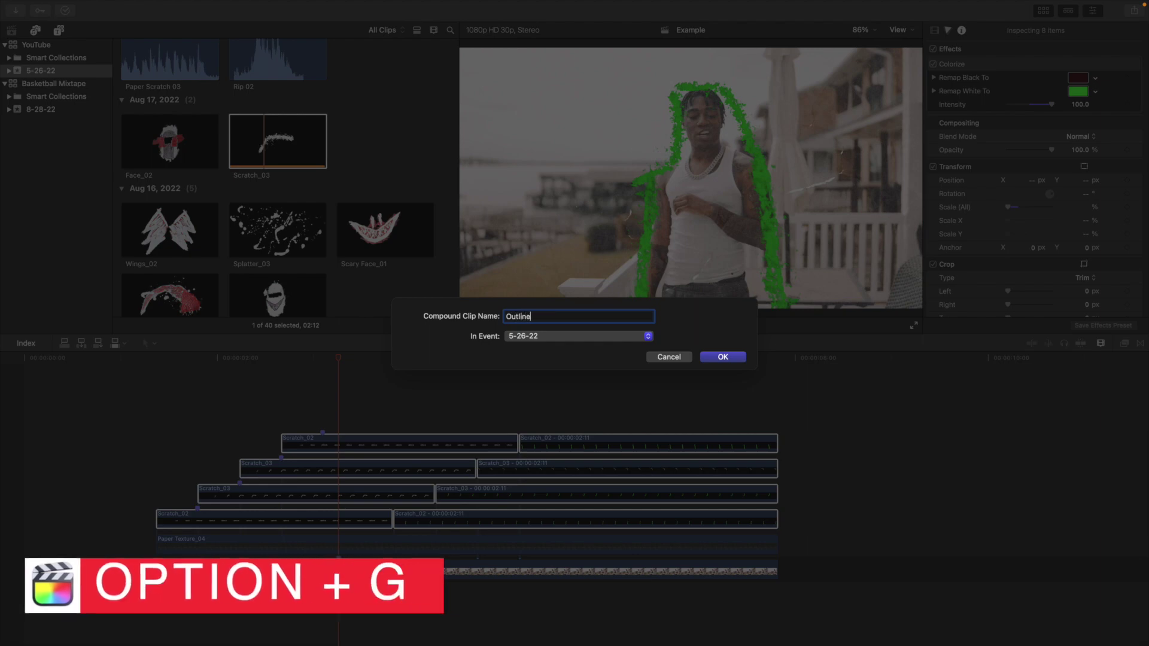
key(Return)
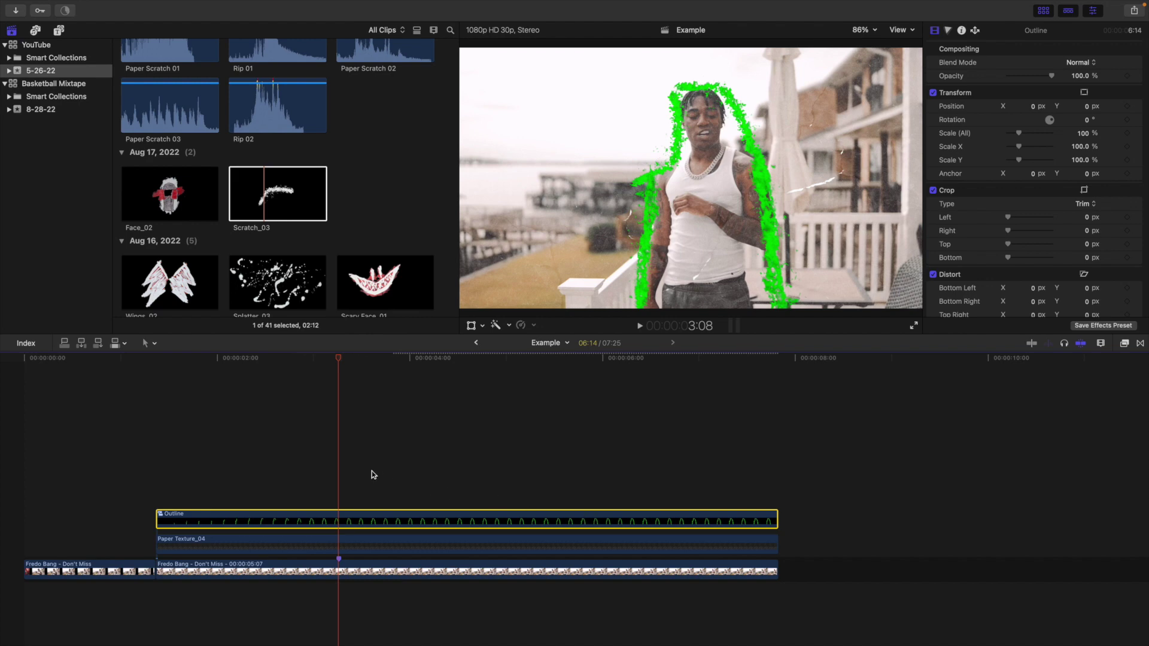
Split the Outline compound clip at the 3:08 marker and retime its first part to Fast 200%
key(super+equal)
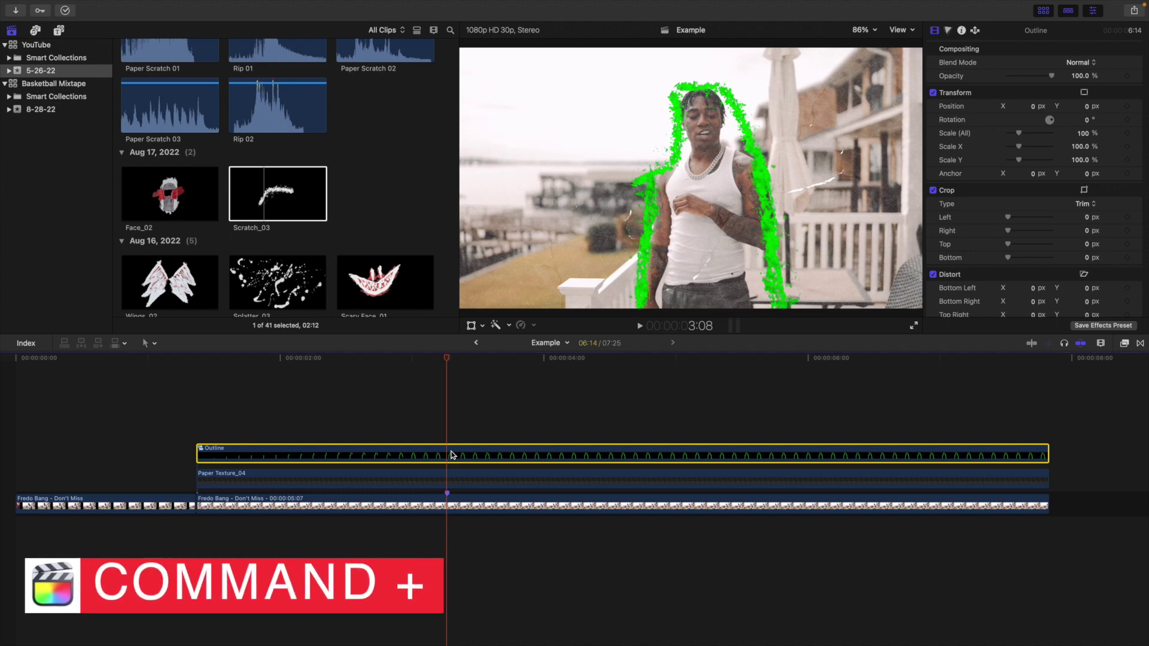
key(super+b)
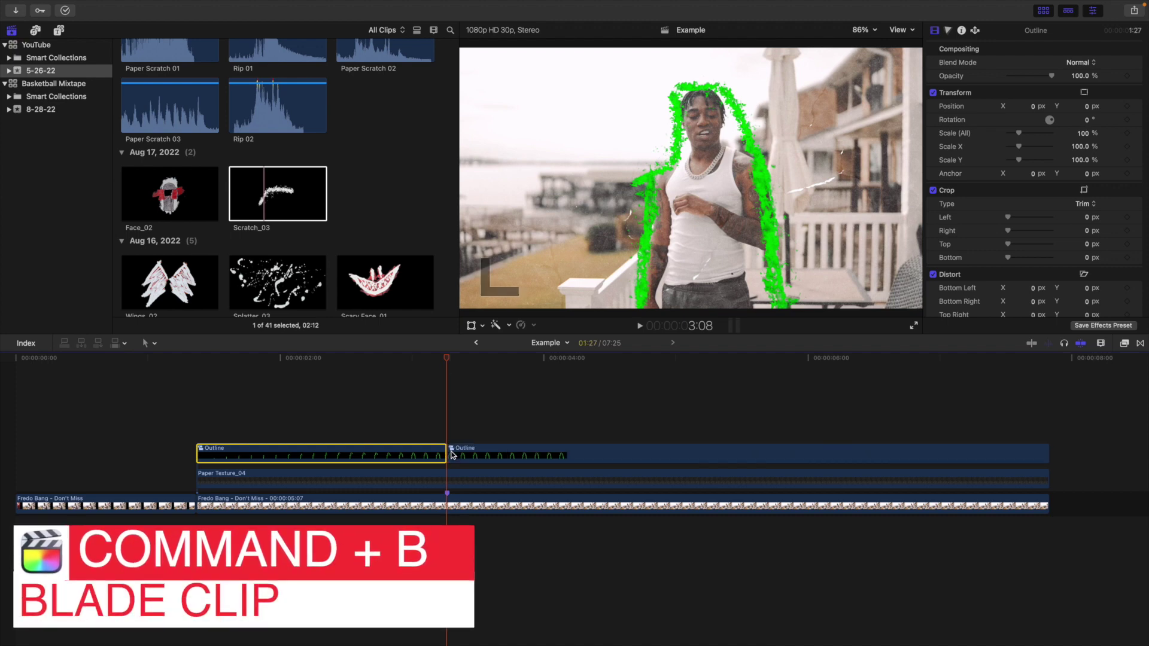
click(376, 450)
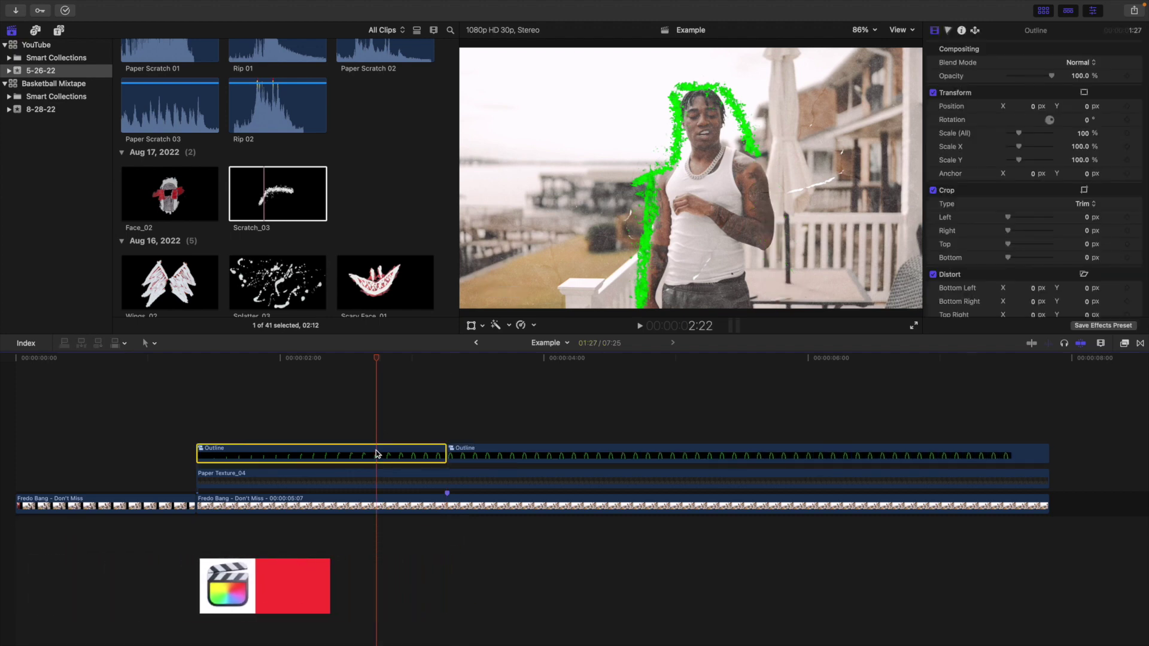
key(ctrl+v)
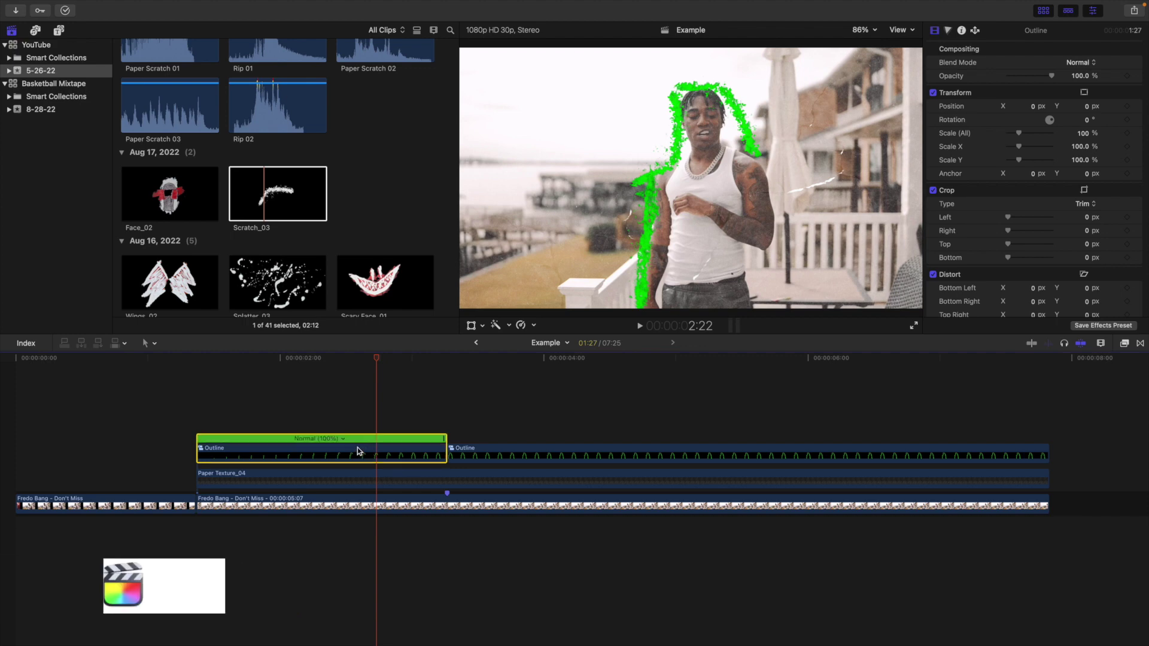
click(343, 439)
mouse_move(371, 463)
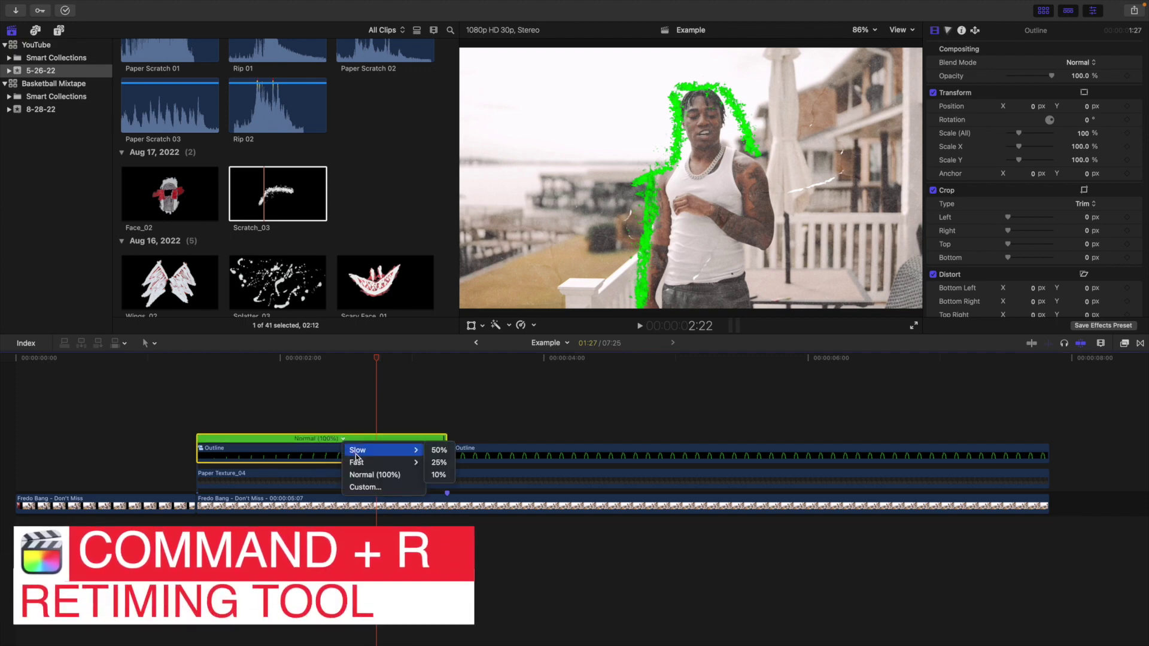
click(436, 463)
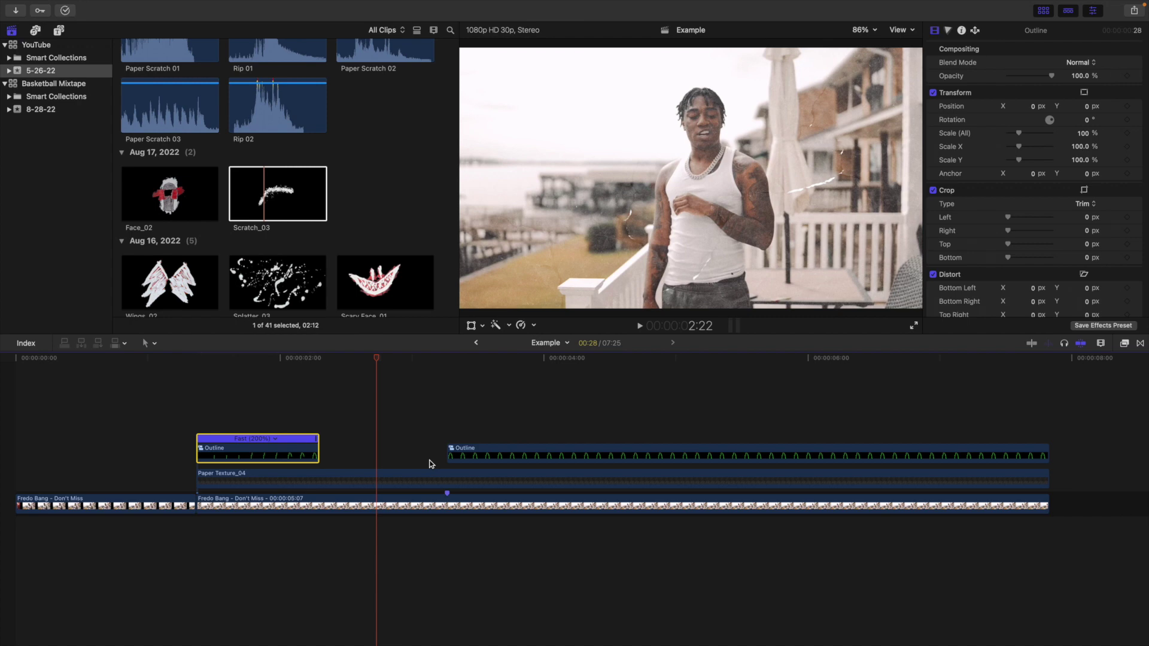
key(super+r)
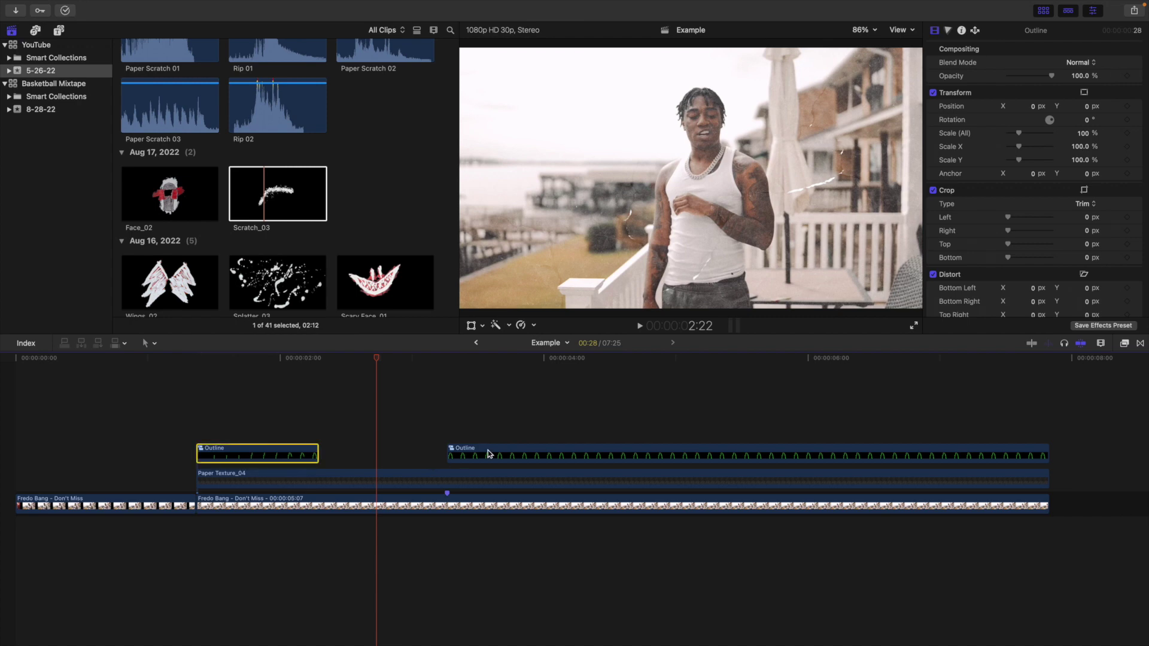
Move the second Outline part against the end of the sped-up first part and set the playhead to 1:11
drag(488, 454, 363, 456)
click(194, 409)
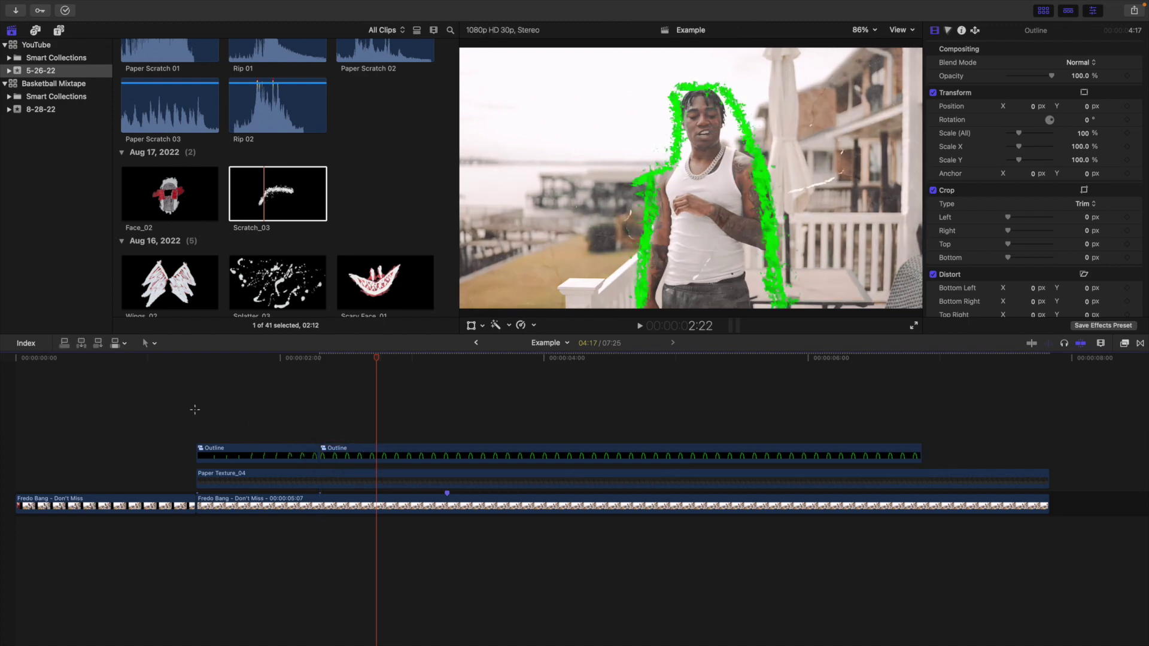
click(195, 411)
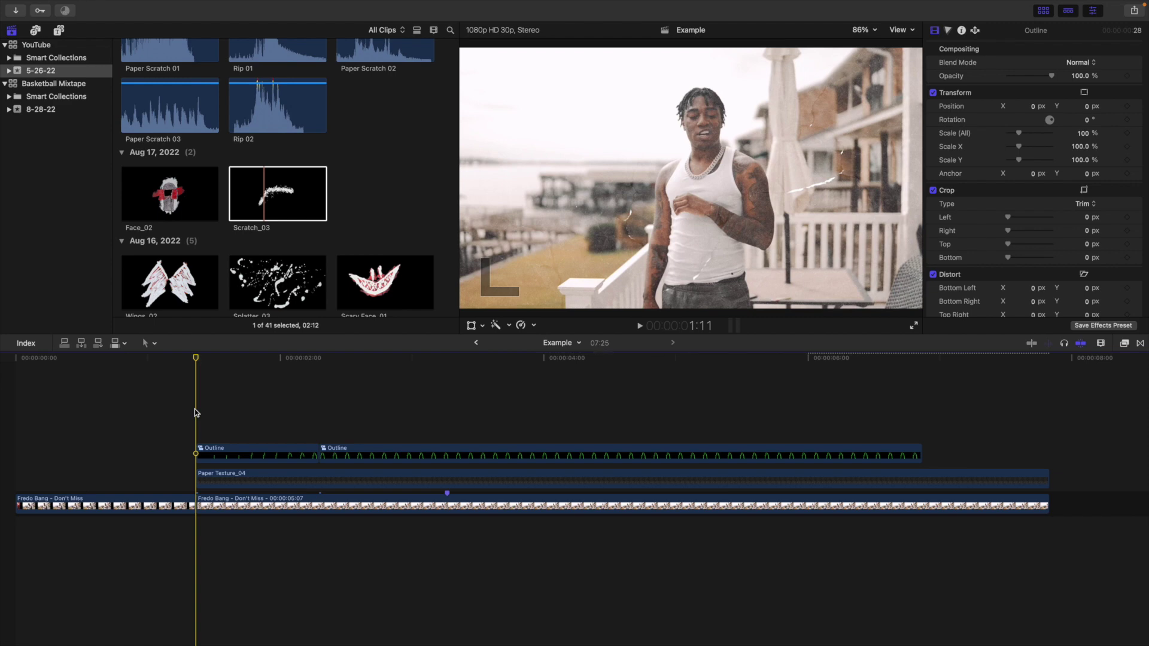
Play the sequence from the start to 3:19 to check the faster outline drawing on the freeze frame
click(16, 446)
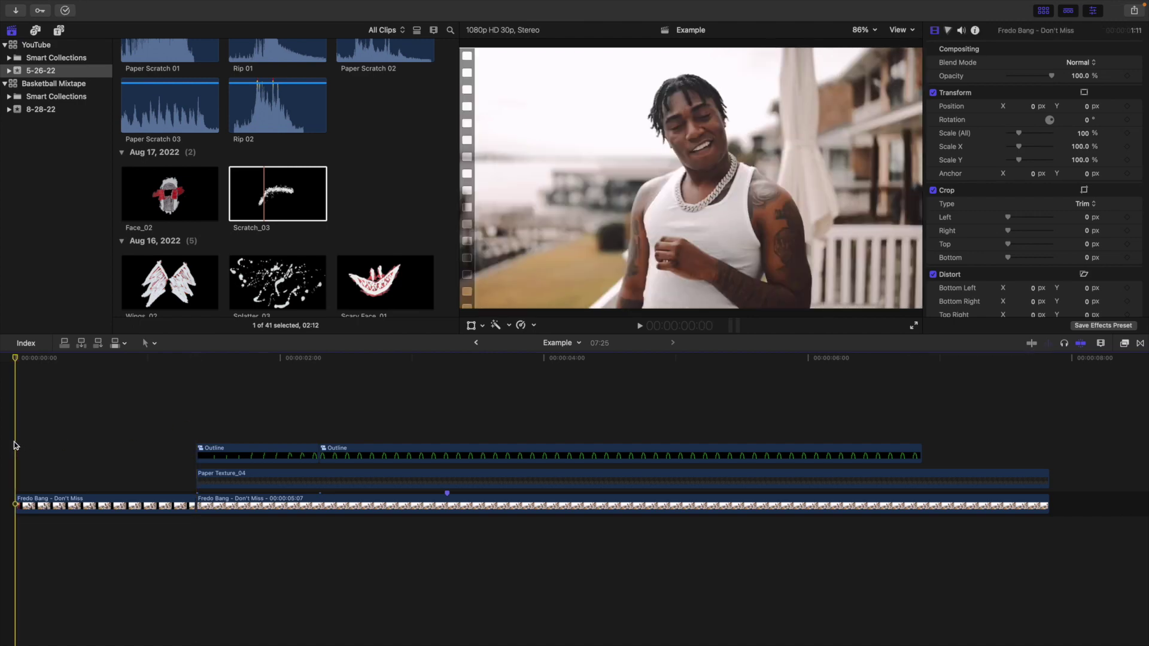
key(space)
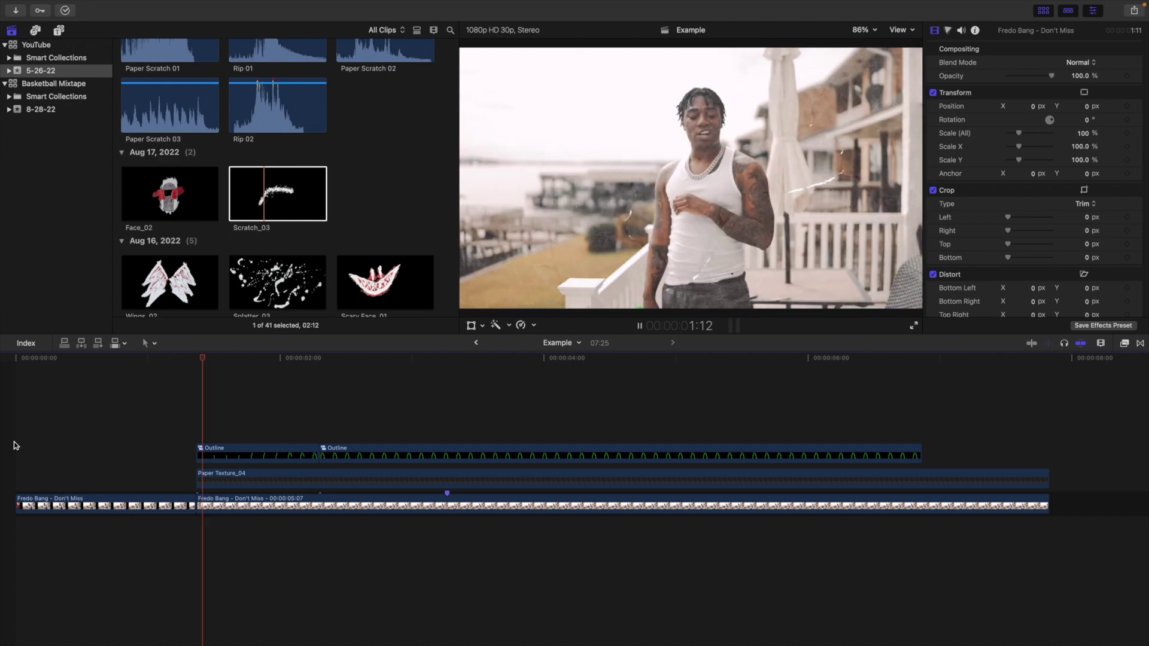
click(15, 446)
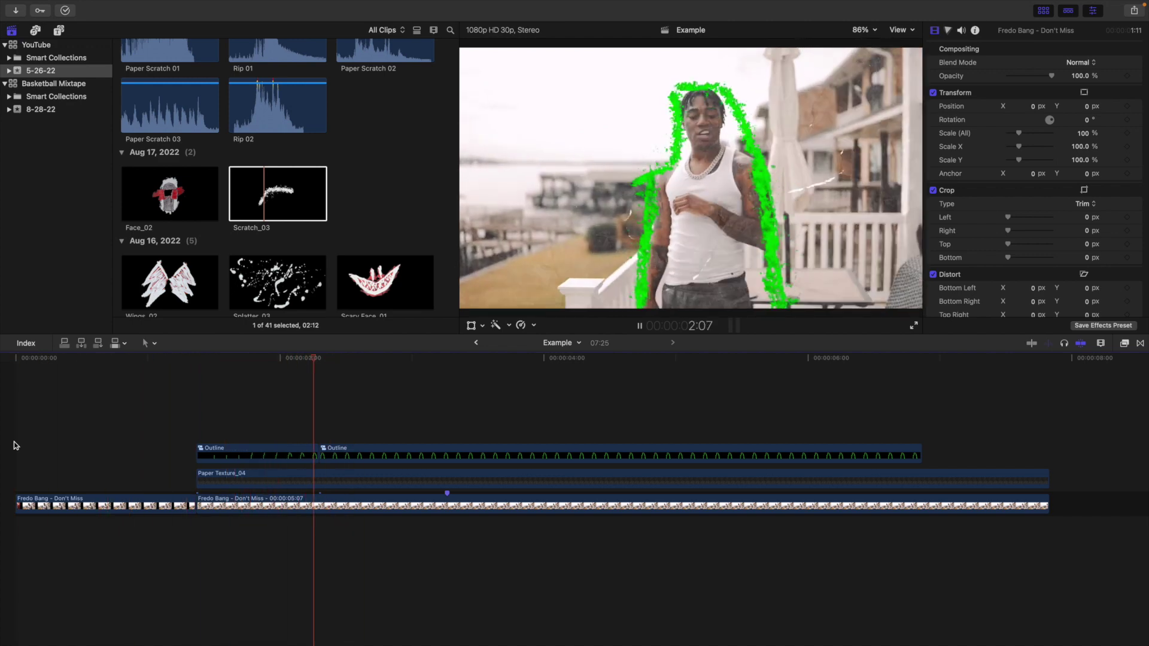
click(103, 420)
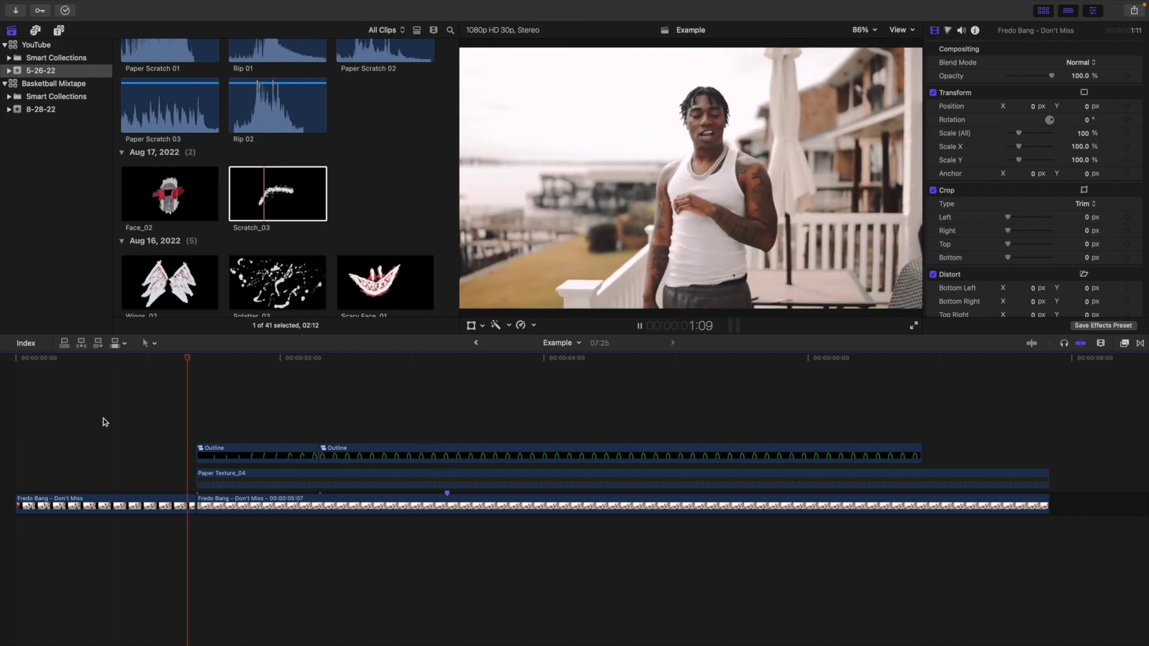
key(space)
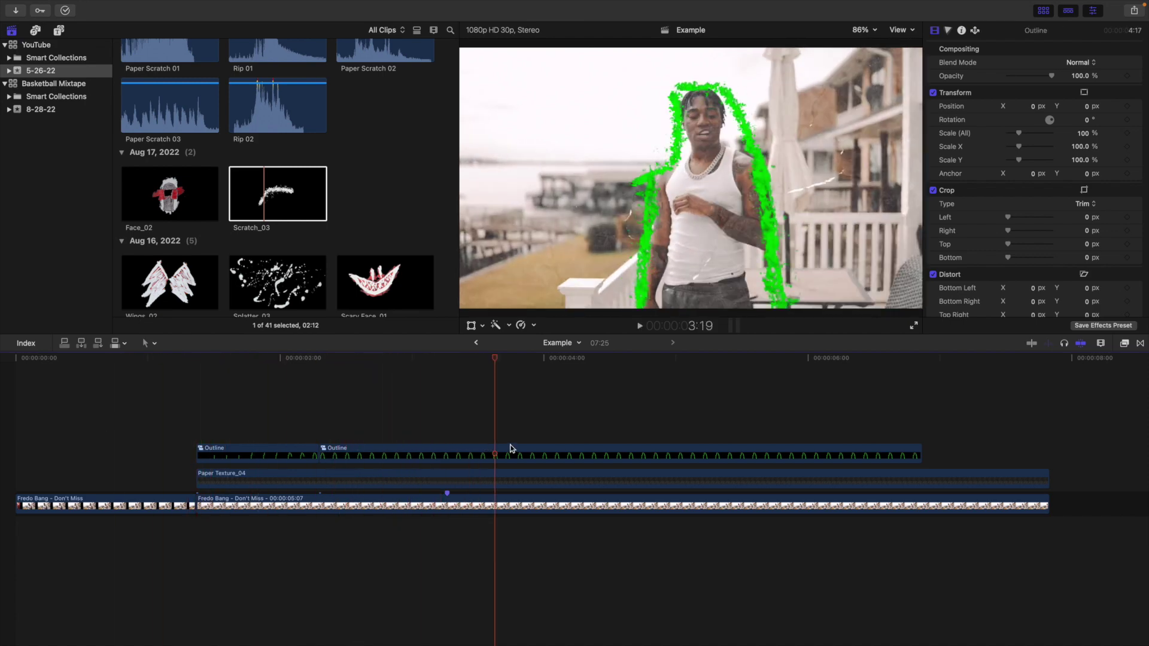
Disable the second Outline part and select the base freeze frame beneath it at 3:19
click(494, 453)
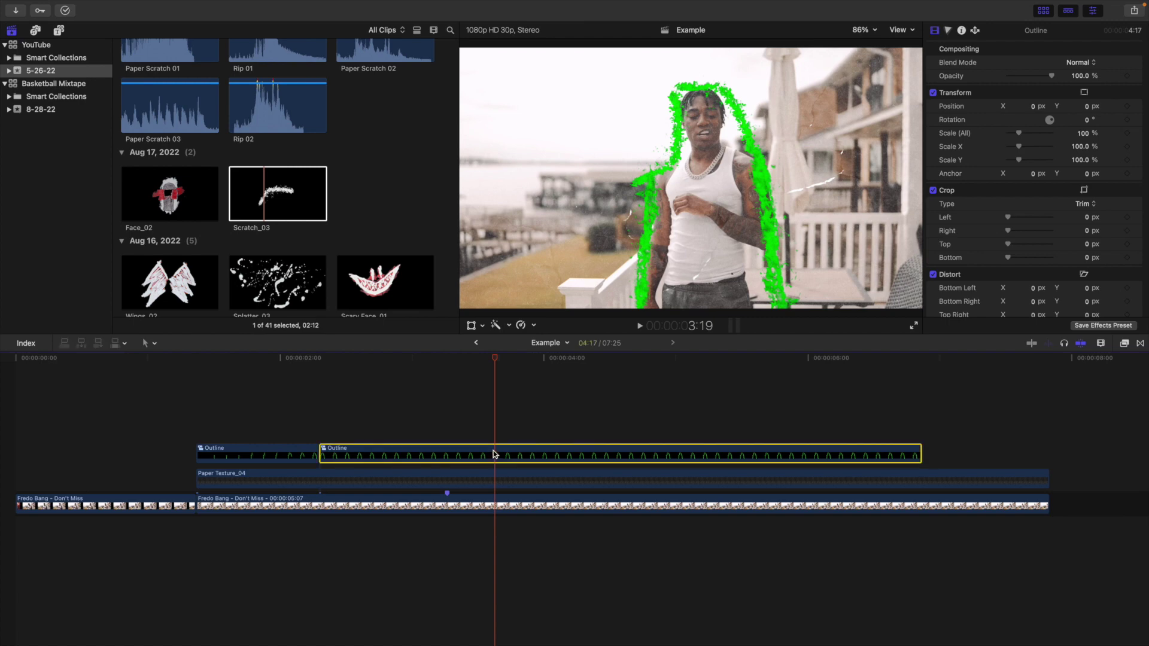
key(v)
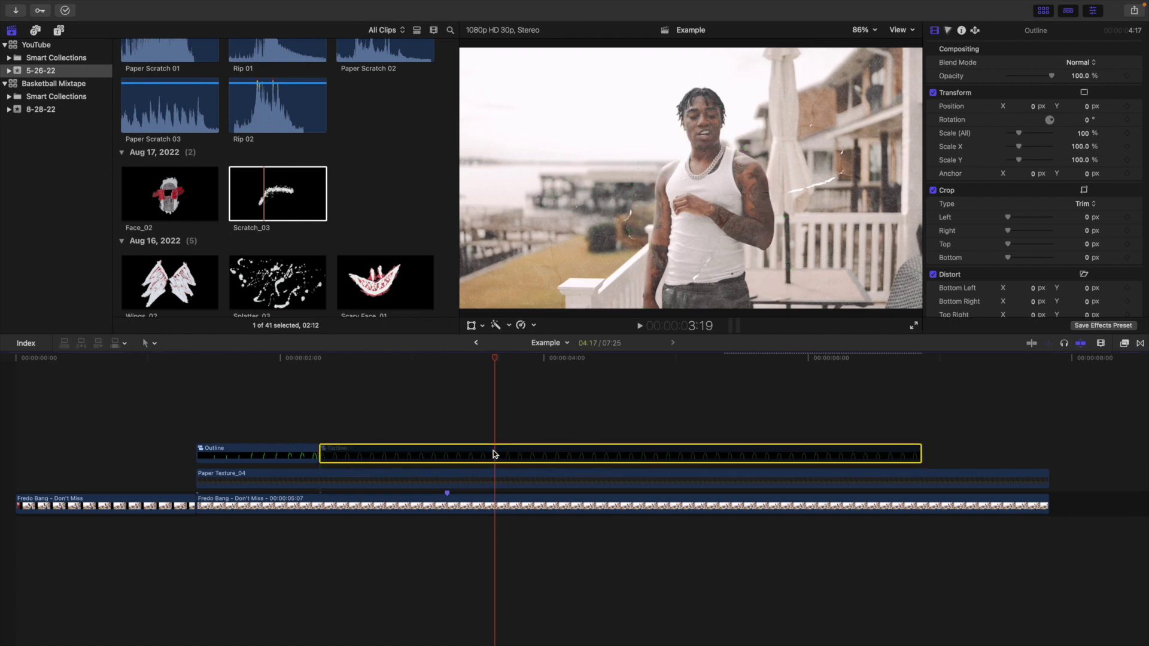
click(495, 504)
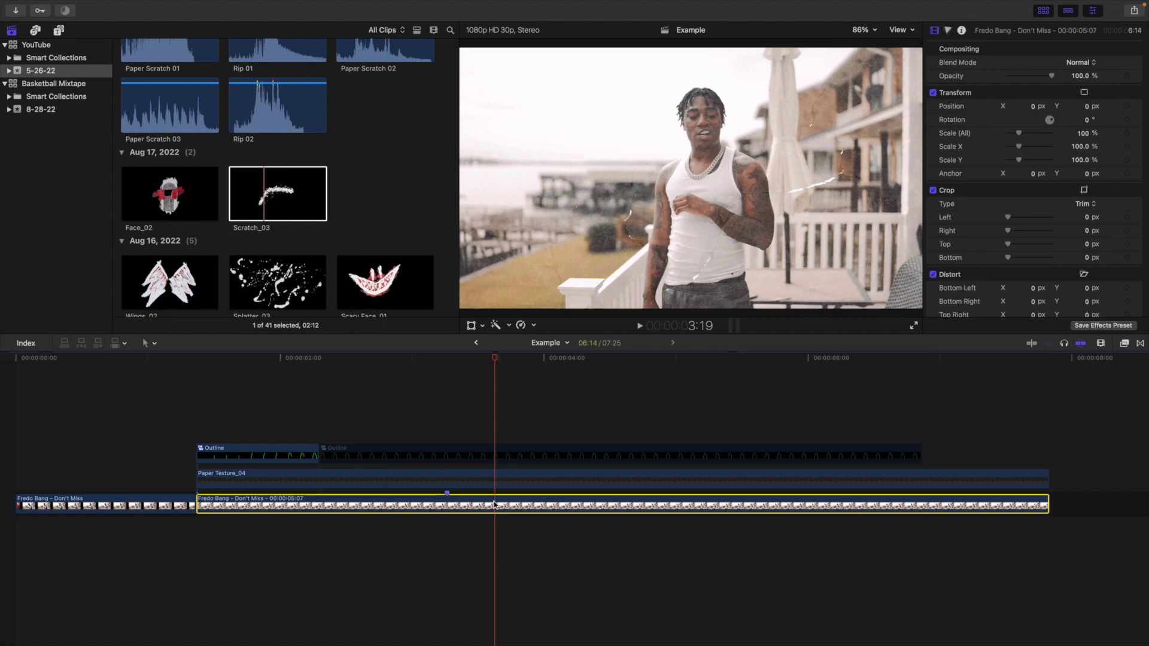
Duplicate the base freeze frame onto the layer directly above it and apply the Draw Mask effect to the copy
drag(494, 504, 495, 479)
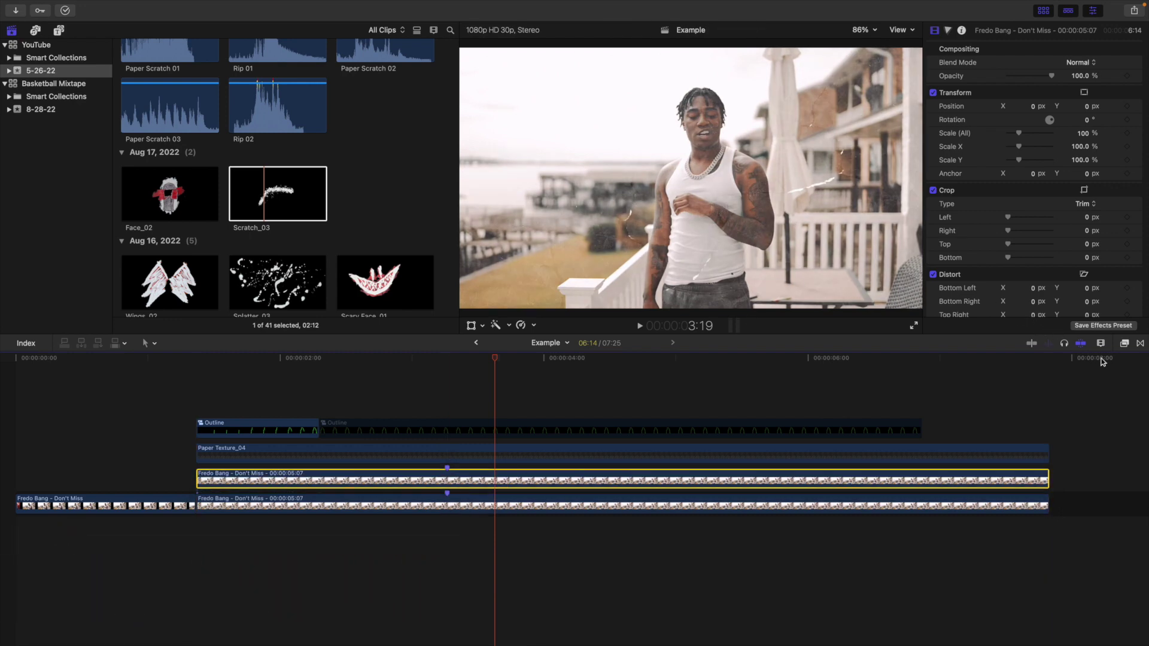
click(1125, 345)
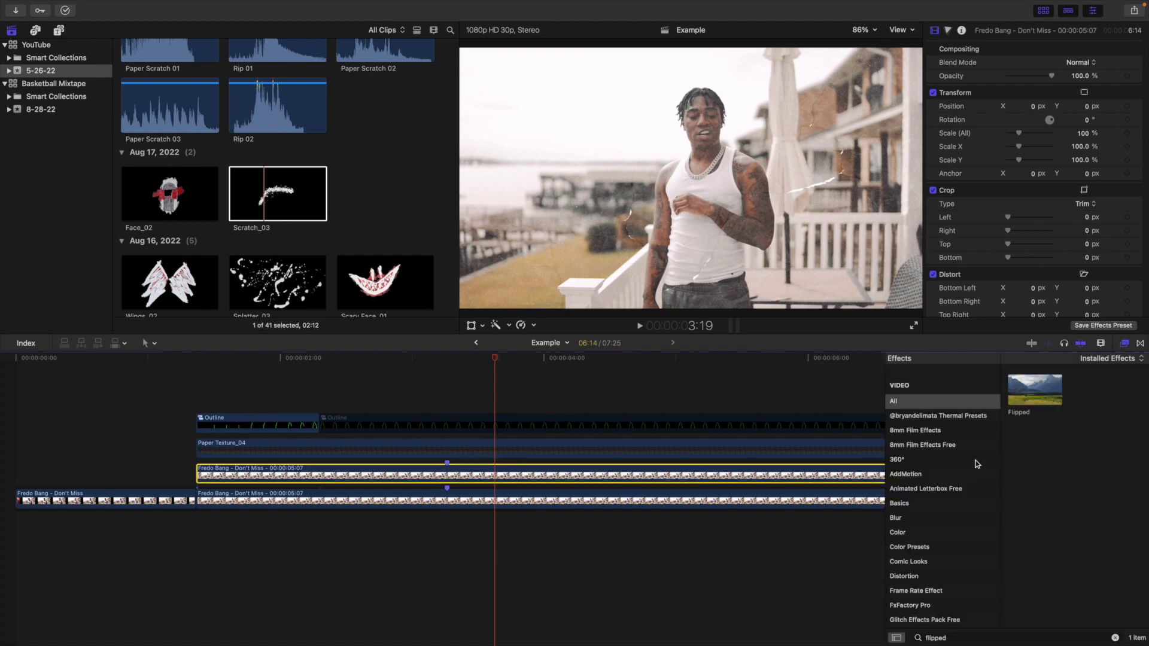
click(966, 636)
text(draw)
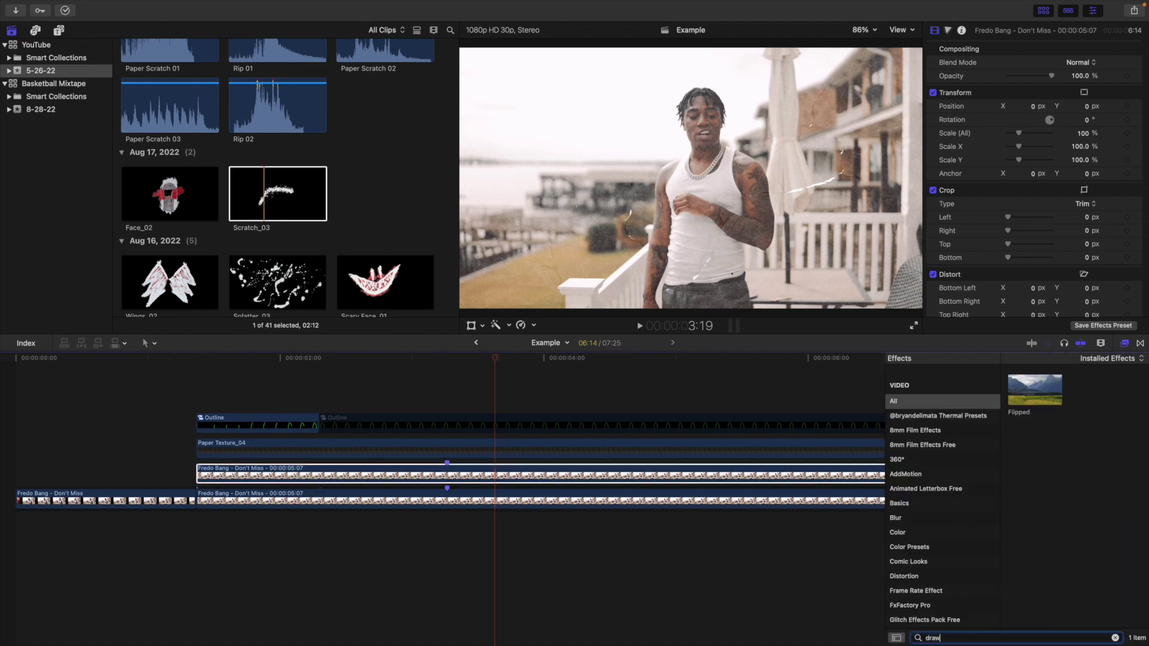
mouse_move(1033, 393)
mouse_down()
mouse_move(605, 431)
mouse_move(498, 472)
mouse_up()
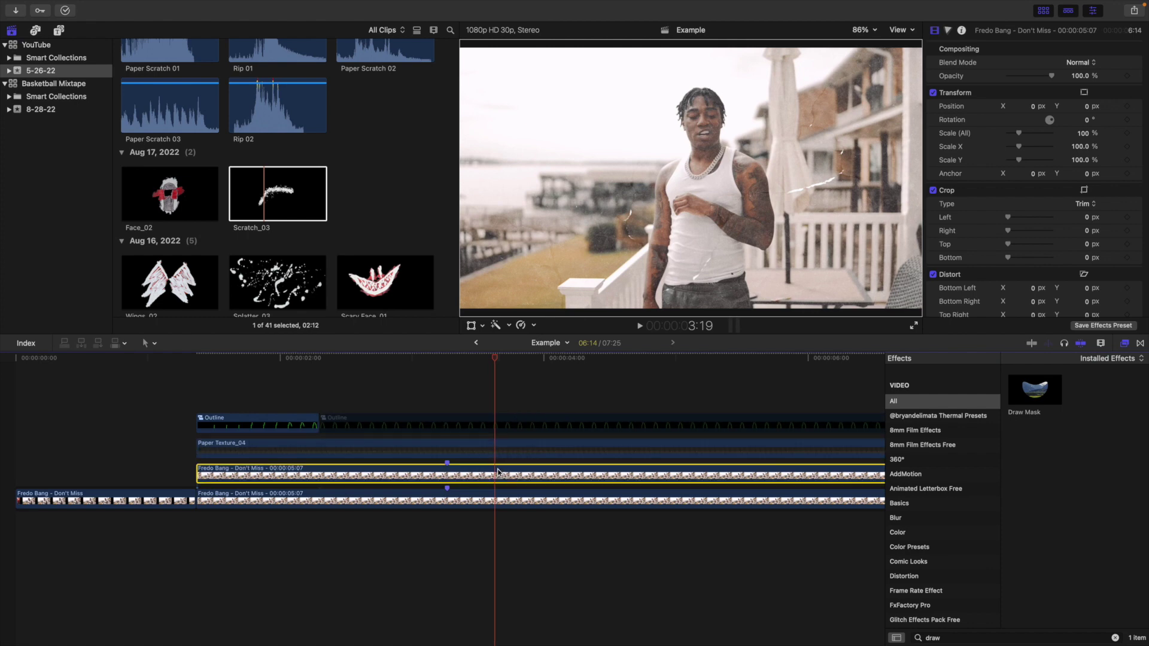
click(1124, 344)
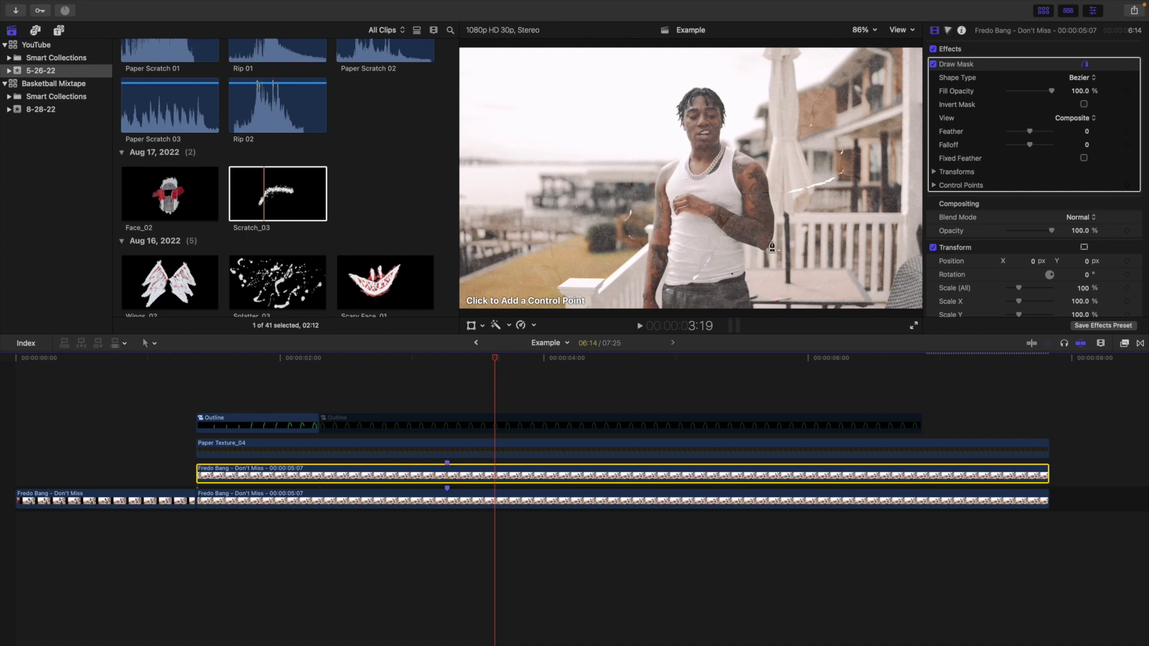
Draw a closed mask around the subject's arms, shoulders and torso up to the neck, and nudge its first control point onto the forearm
click(653, 247)
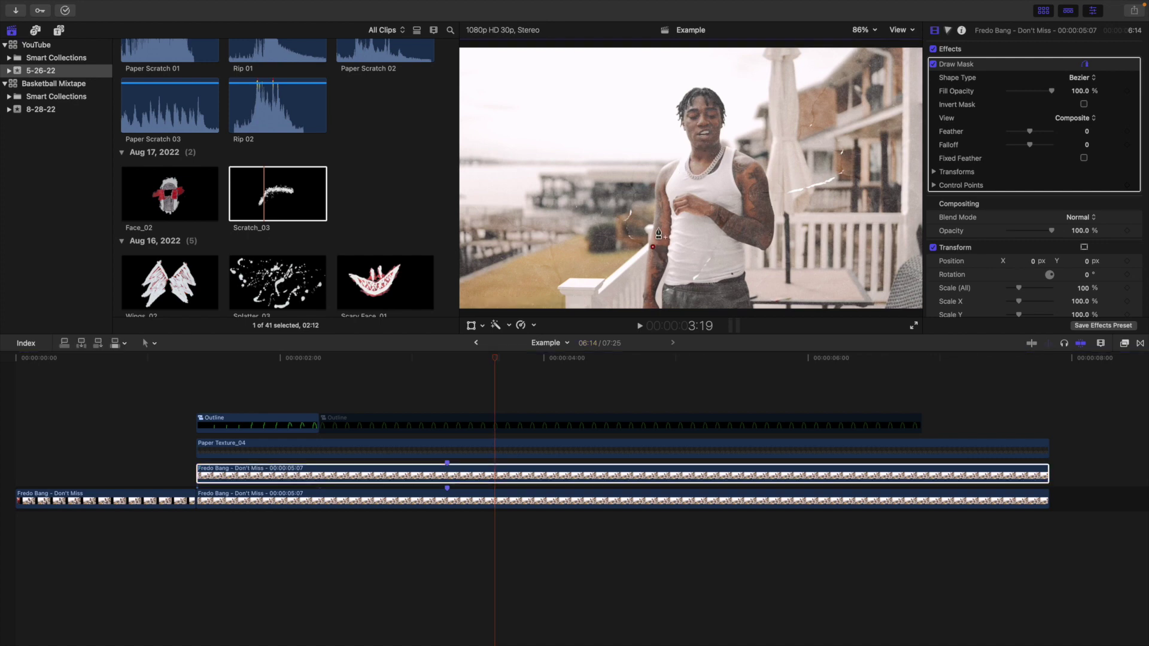
click(657, 222)
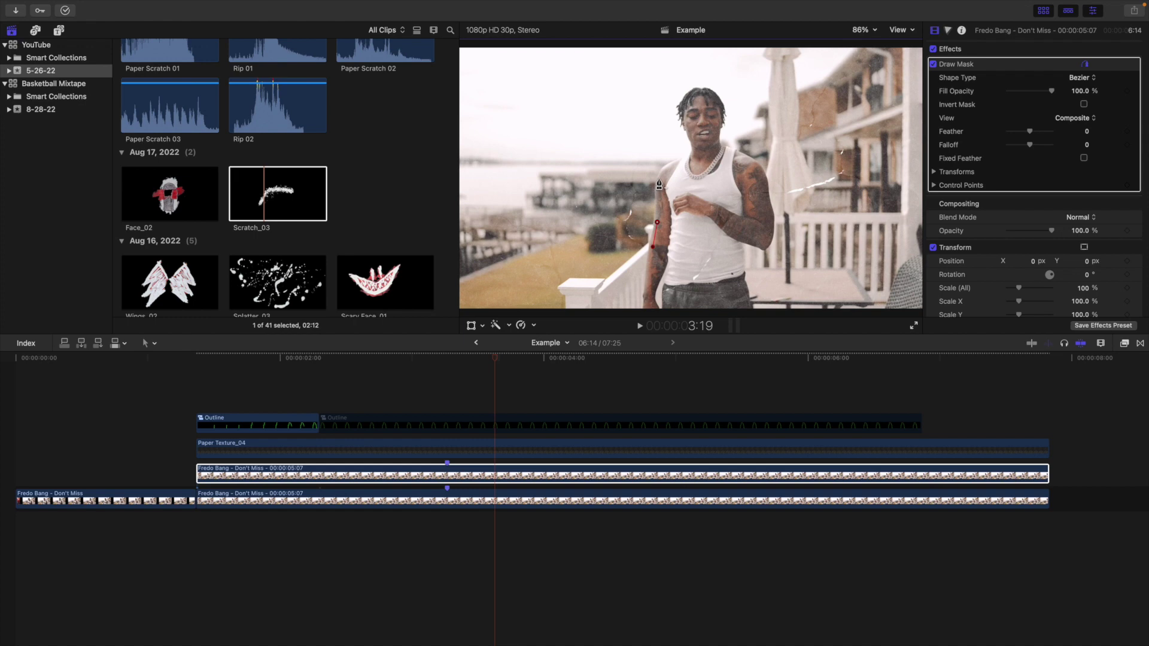
click(658, 178)
click(674, 164)
click(695, 157)
click(726, 148)
click(760, 168)
click(765, 246)
click(654, 251)
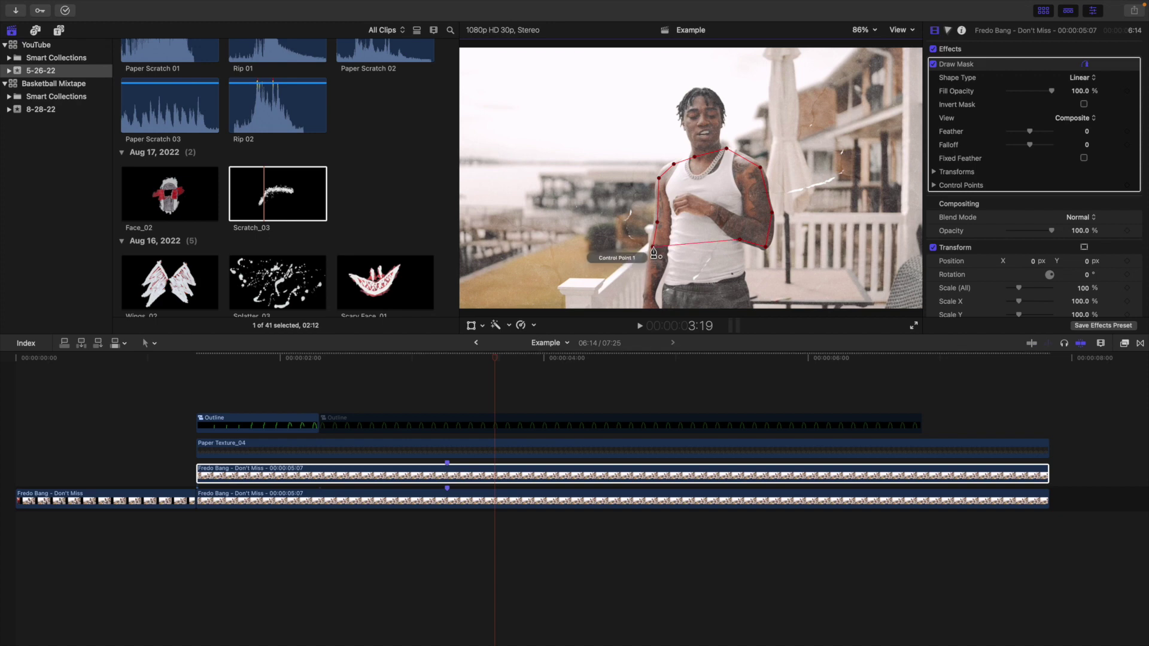
drag(654, 252, 655, 242)
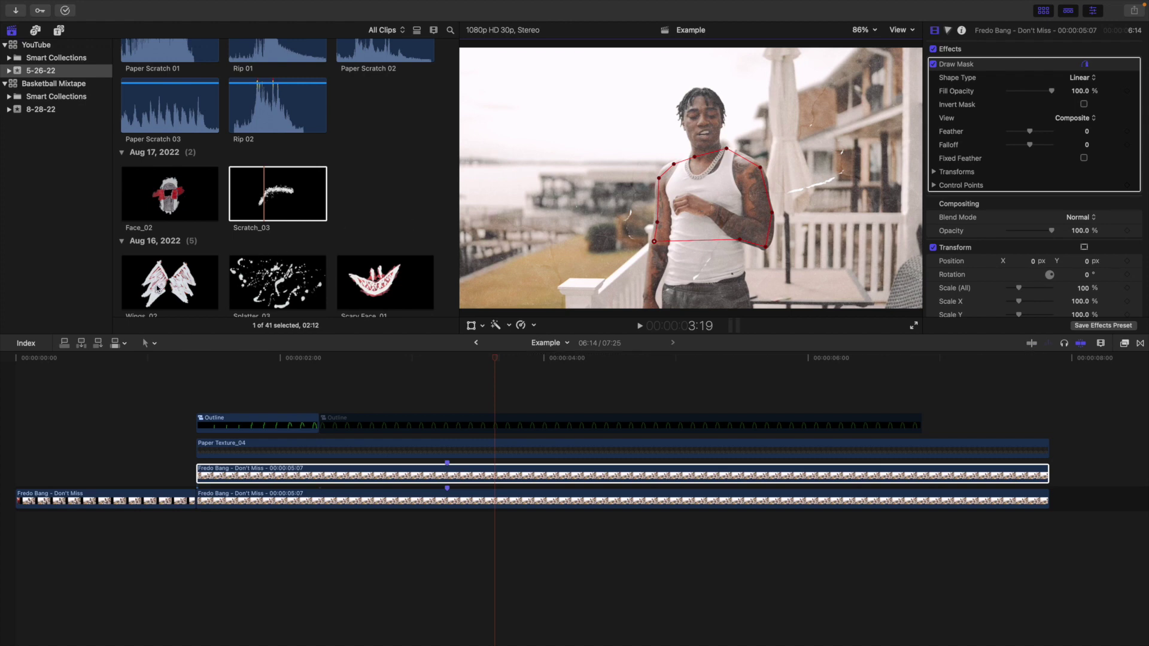
Place Wings_02 between the two freeze frame layers from the end of the first Outline part, and set its Position X to 29 px
drag(160, 286, 319, 486)
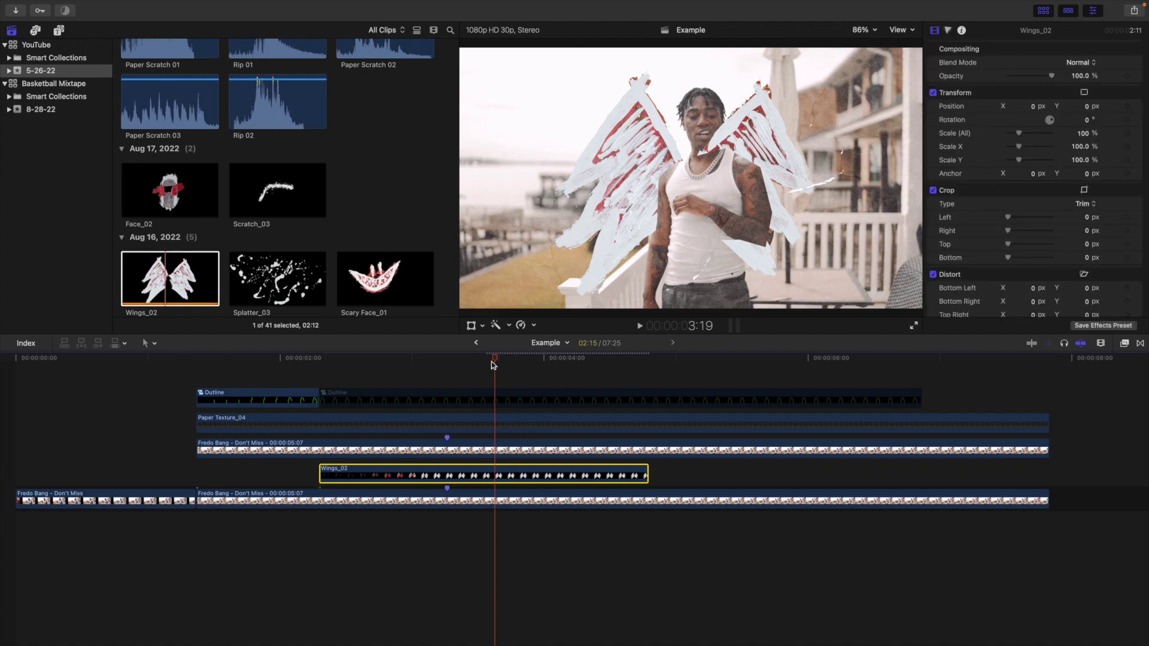
click(322, 380)
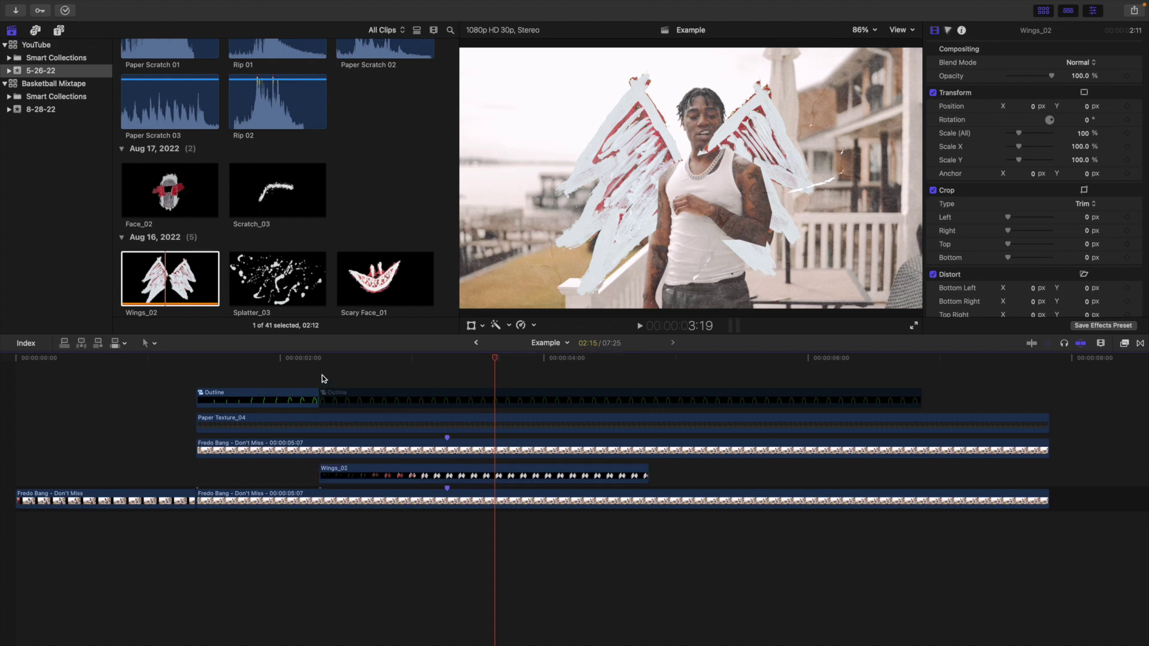
key(space)
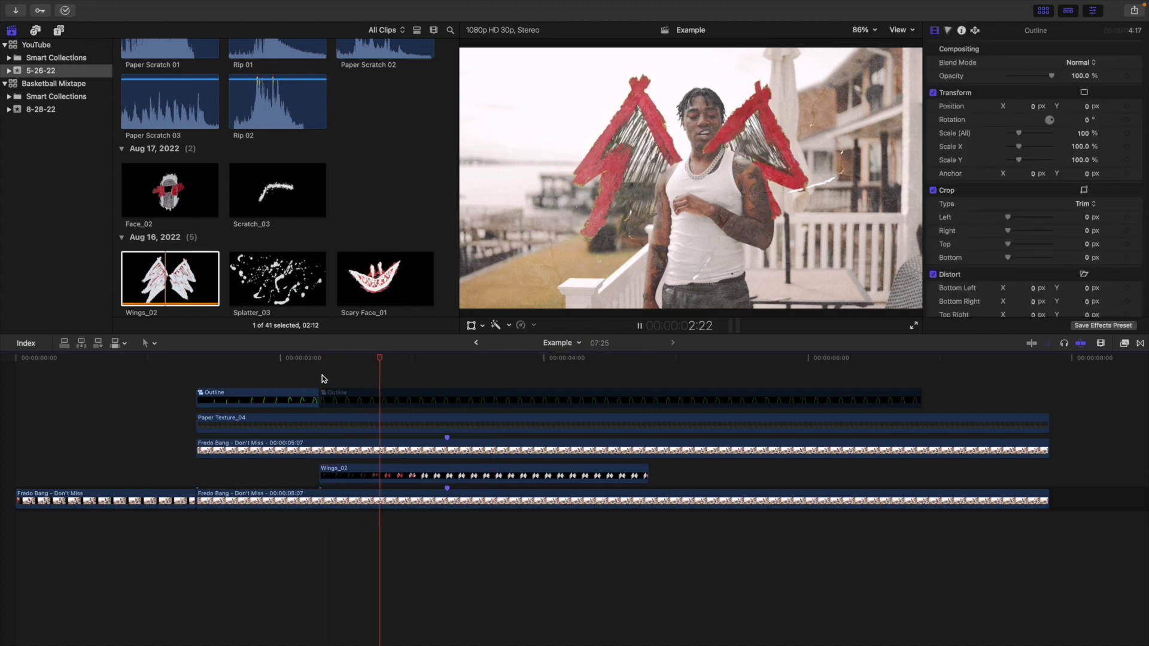
key(space)
click(537, 470)
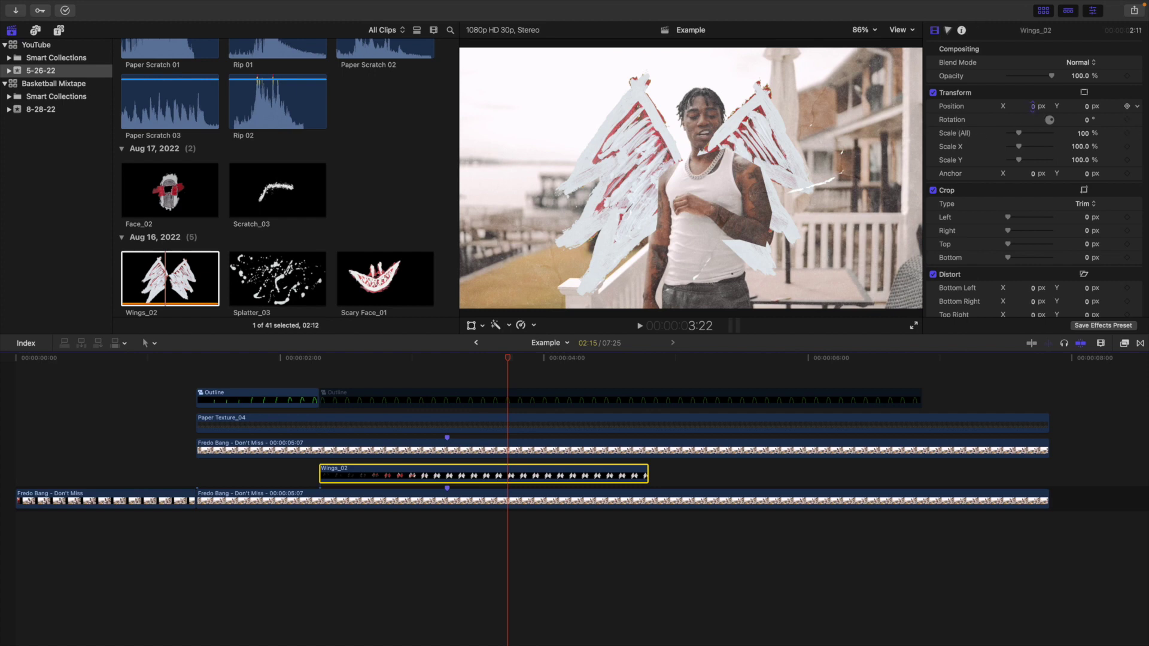
drag(1032, 106, 1044, 107)
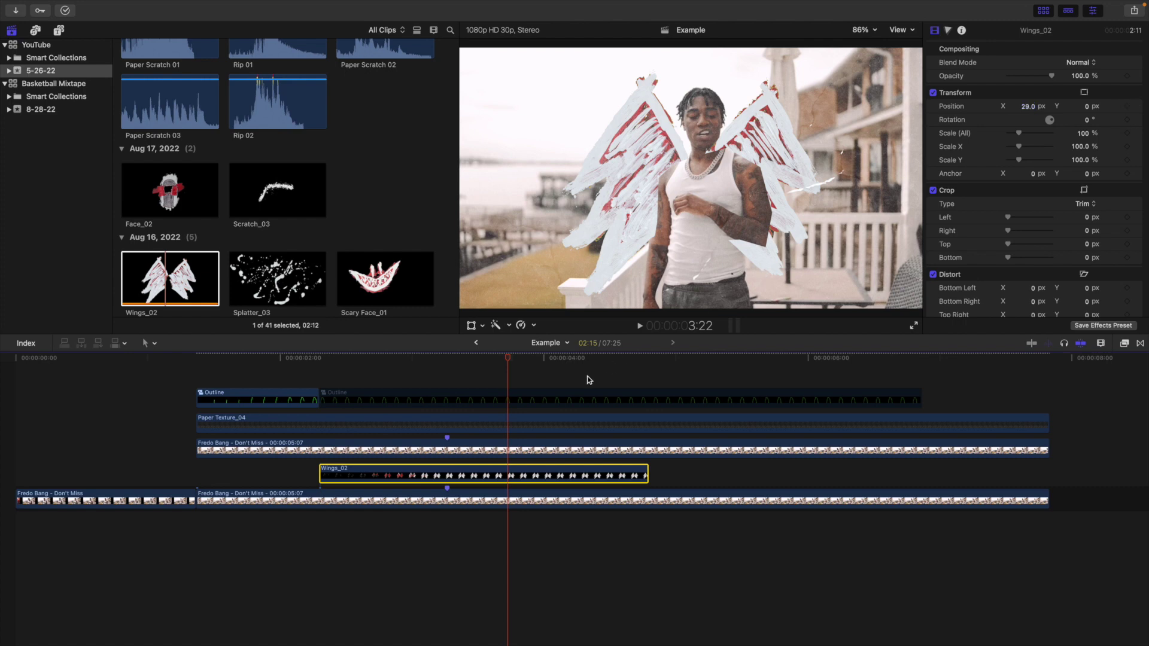
Adjust the Draw Mask control points along the outer arm, shoulder and neck to follow the subject's body in front of the wings
click(490, 452)
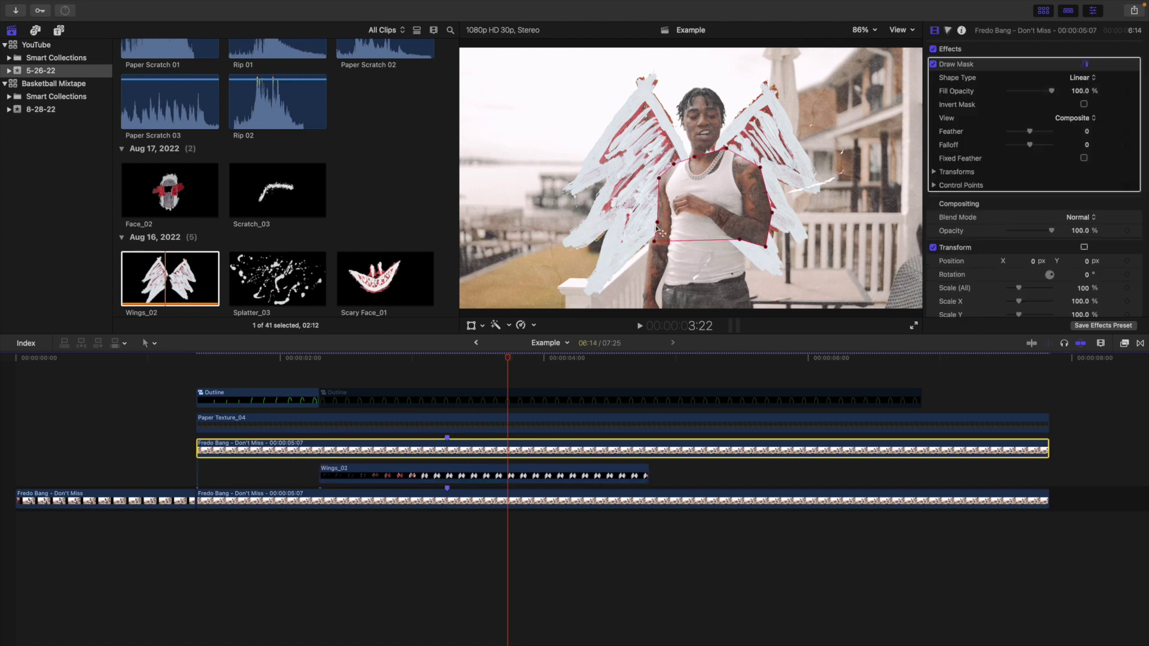
drag(655, 228, 649, 244)
drag(658, 177, 720, 144)
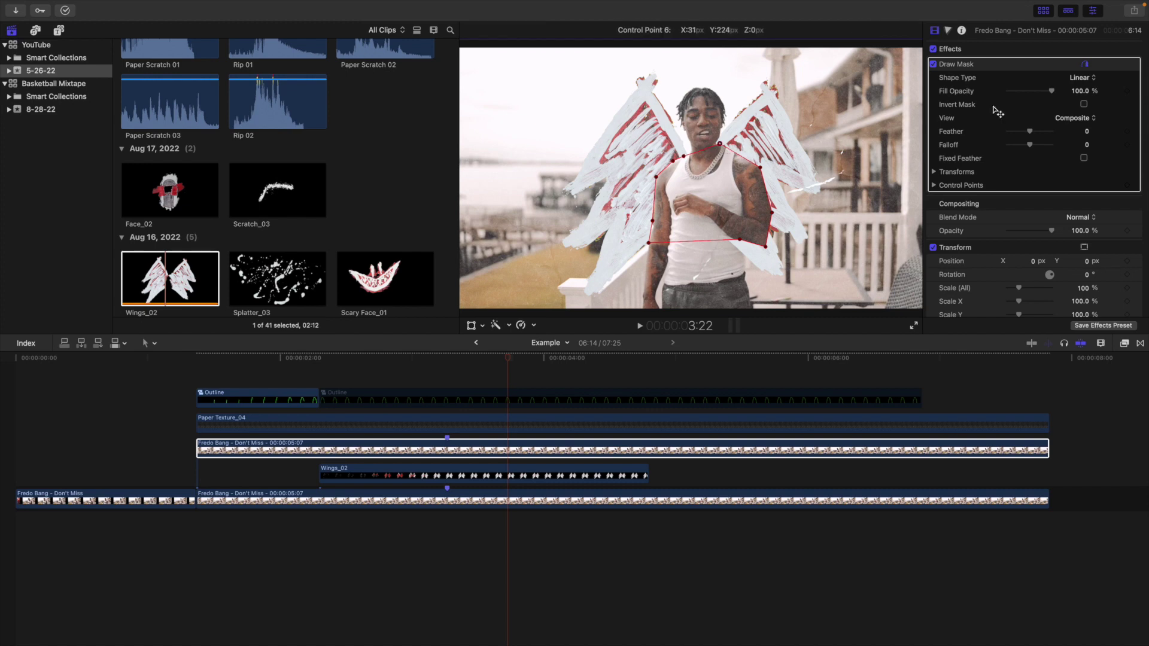
click(1081, 63)
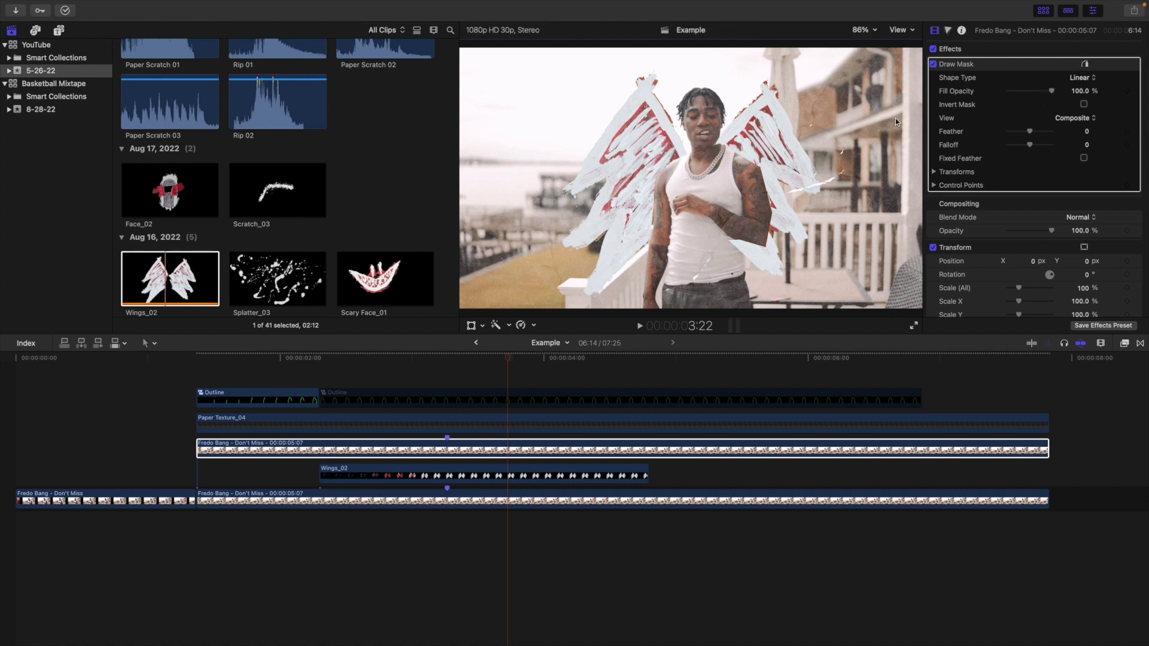
Adjust the mask's lower control point near the waist and hide the Draw Mask on-screen controls
click(1085, 64)
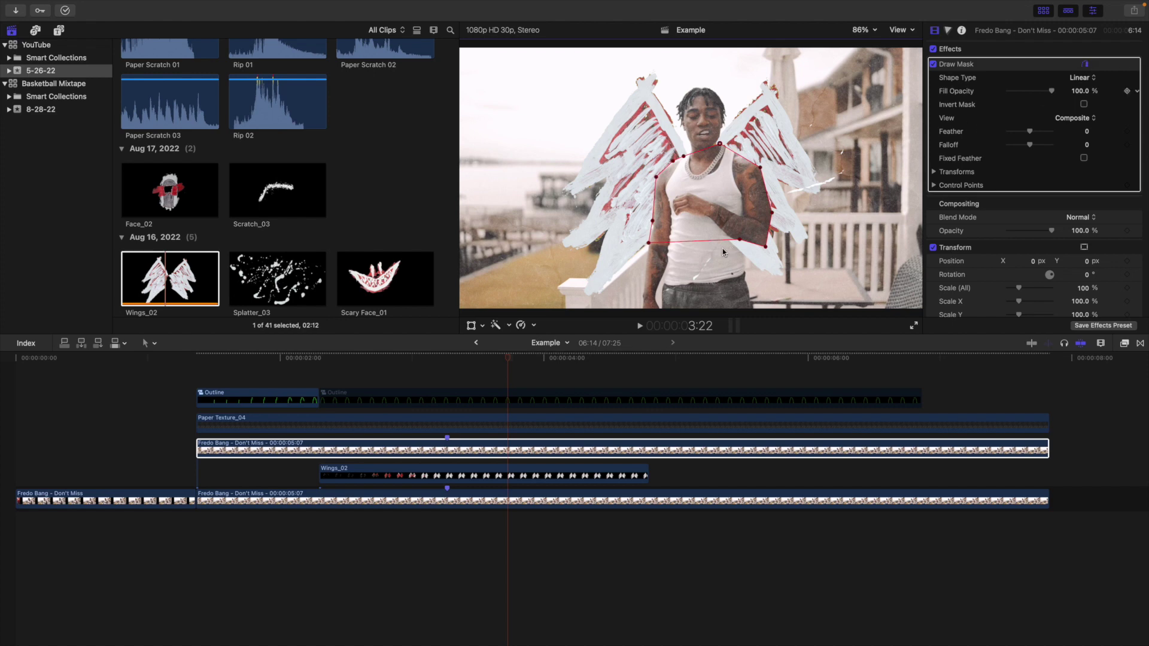
mouse_move(737, 240)
mouse_down()
mouse_move(747, 273)
mouse_move(745, 245)
mouse_up()
right_click(727, 244)
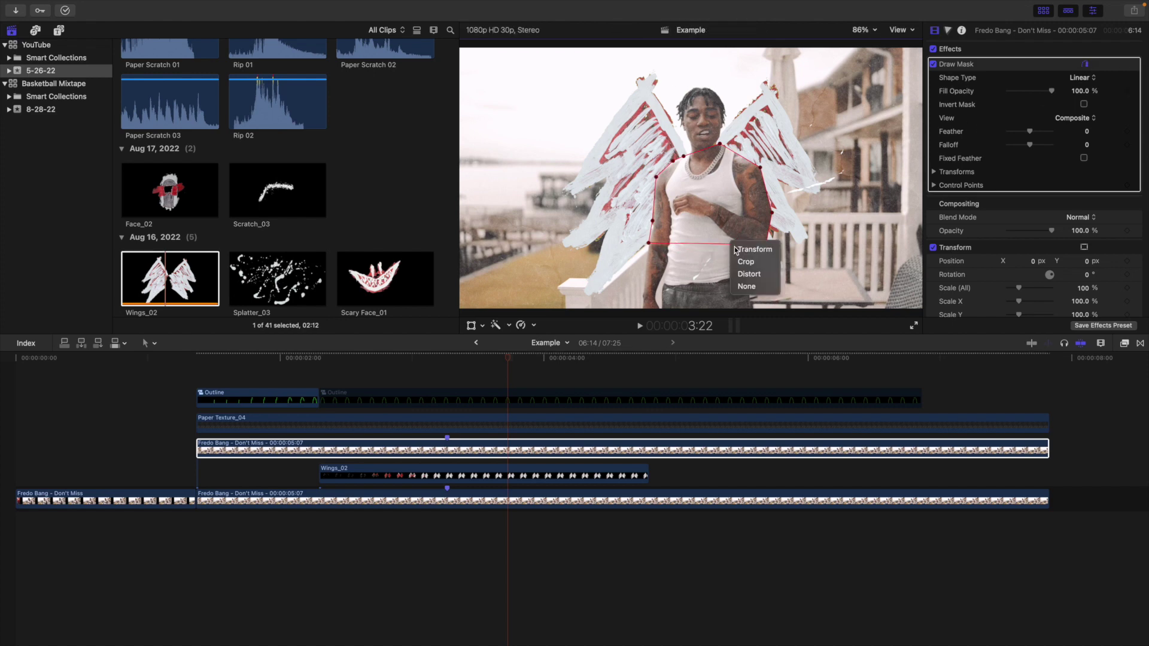
key(Escape)
right_click(725, 244)
click(742, 249)
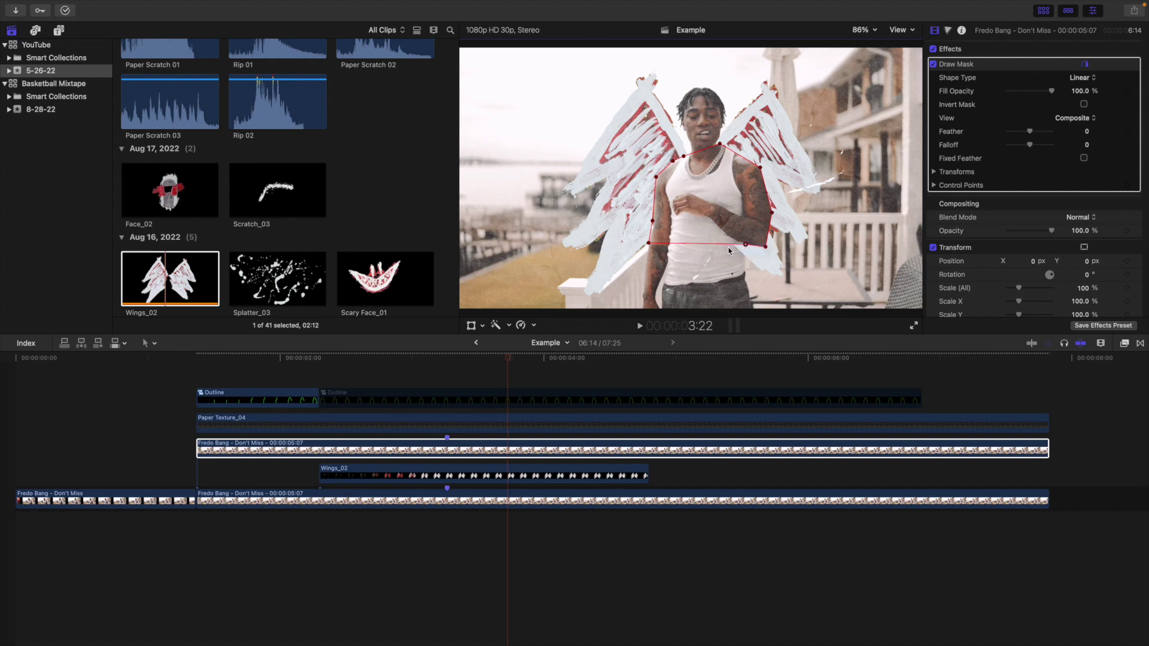
drag(730, 251, 748, 261)
click(1083, 64)
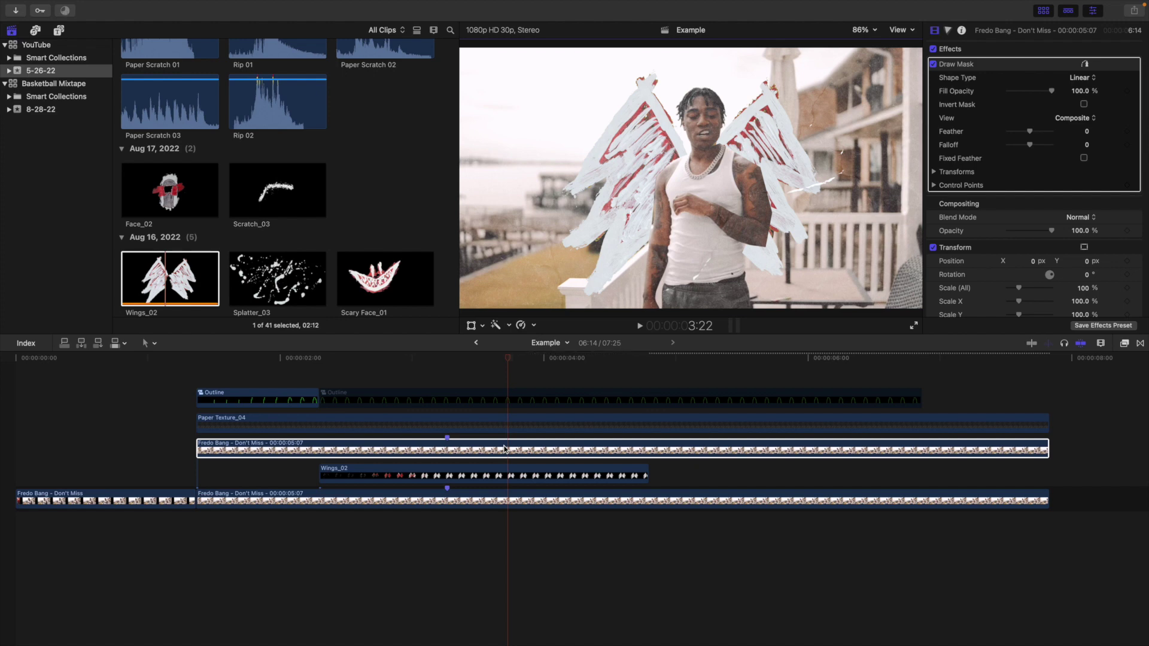
Play from the start of the freeze frame to 3:05 and toggle the masked copy off and on to check the wings behind the subject
click(205, 385)
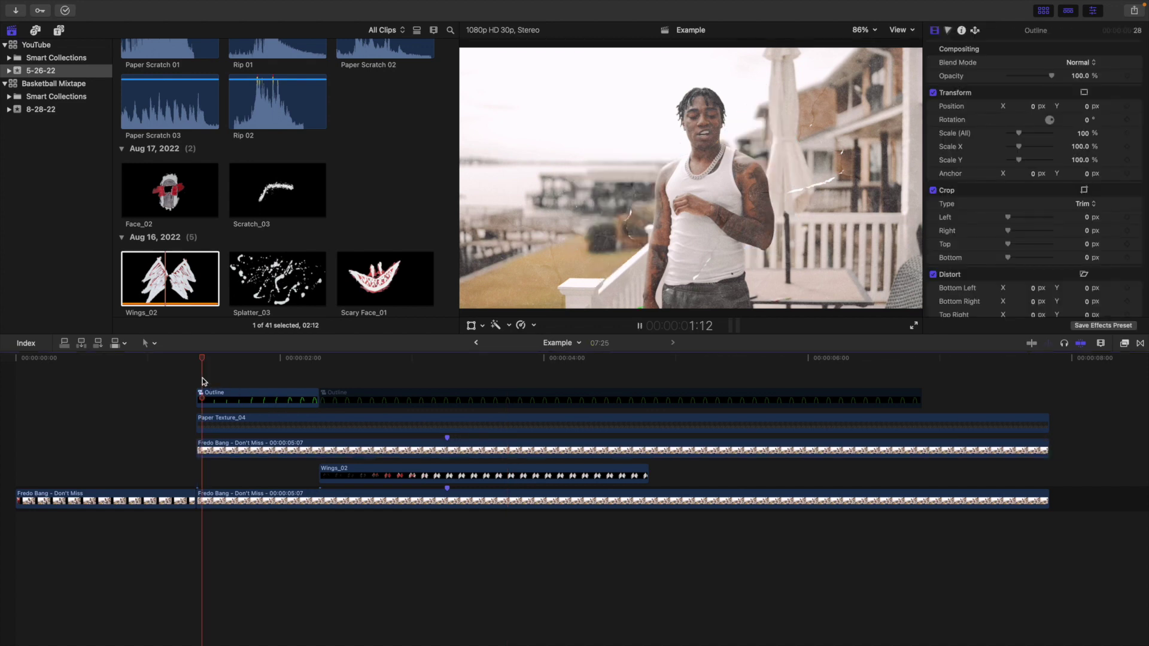
key(space)
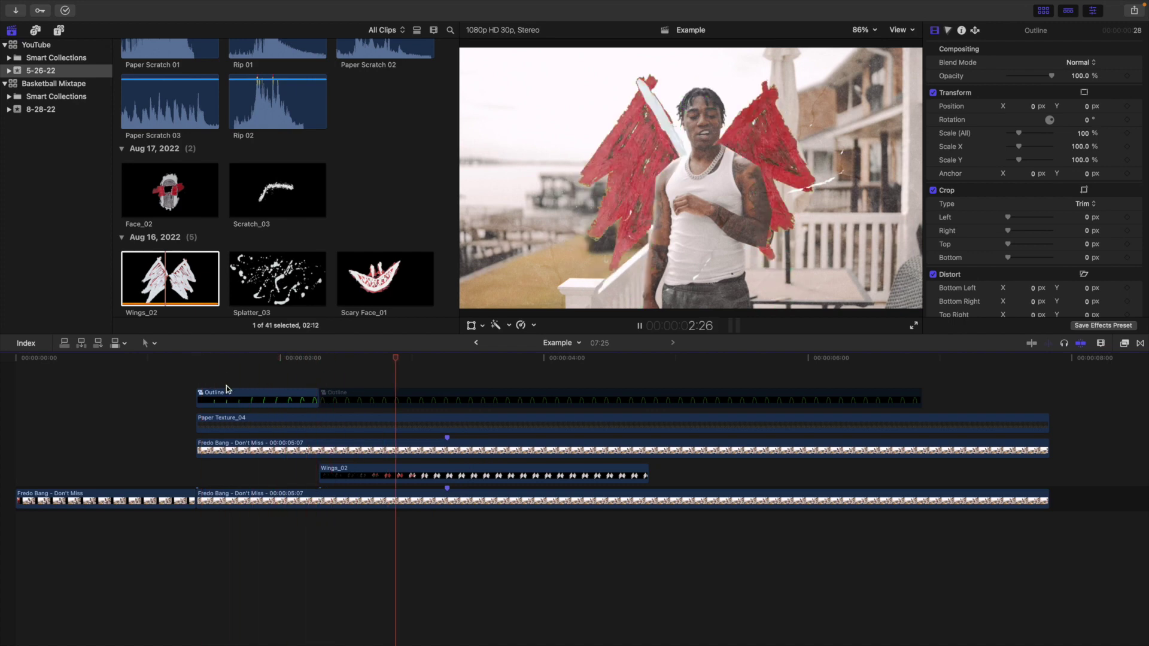
key(space)
click(439, 449)
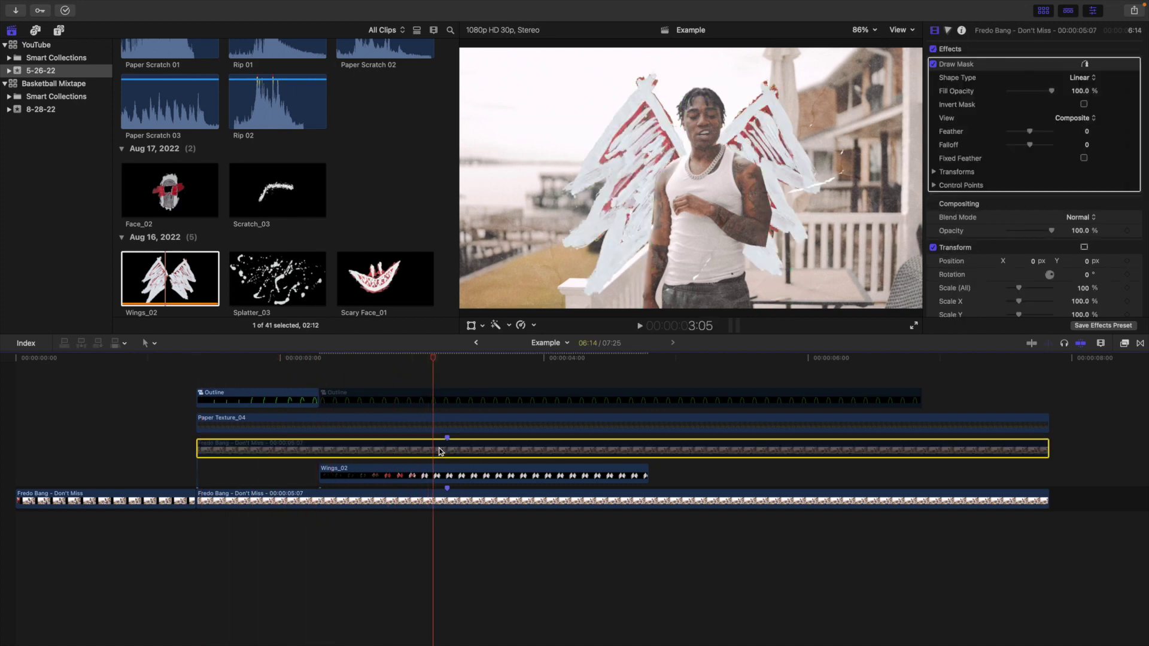
key(v)
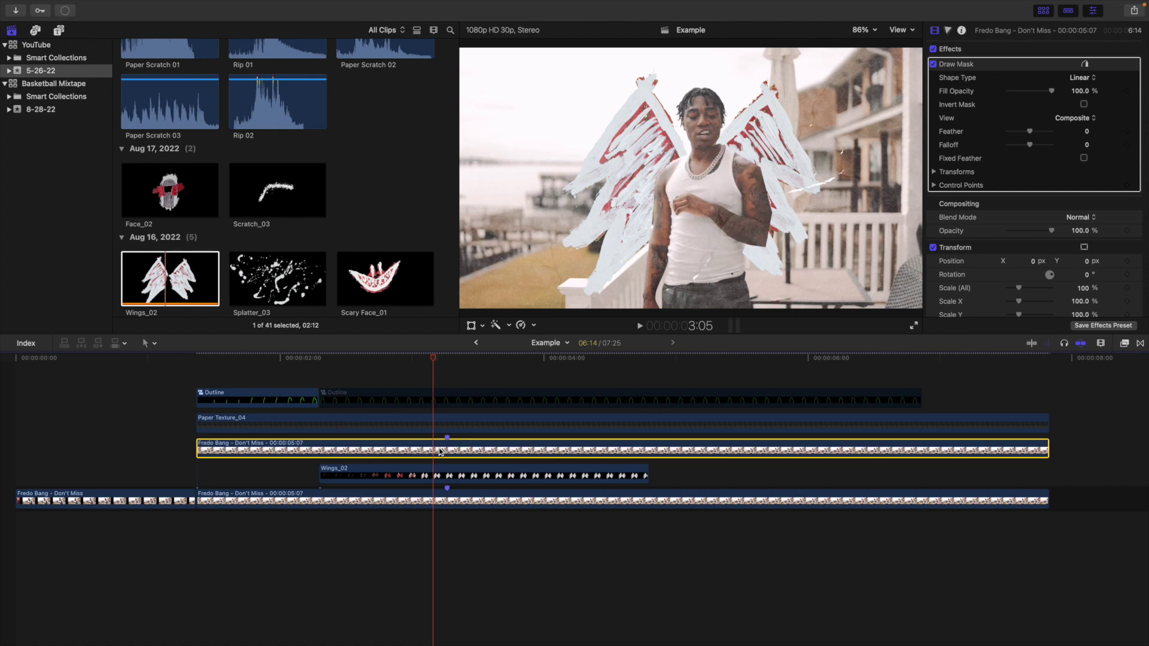
Add Face_02 at 2:09 on the layer above the Outline clips
click(319, 374)
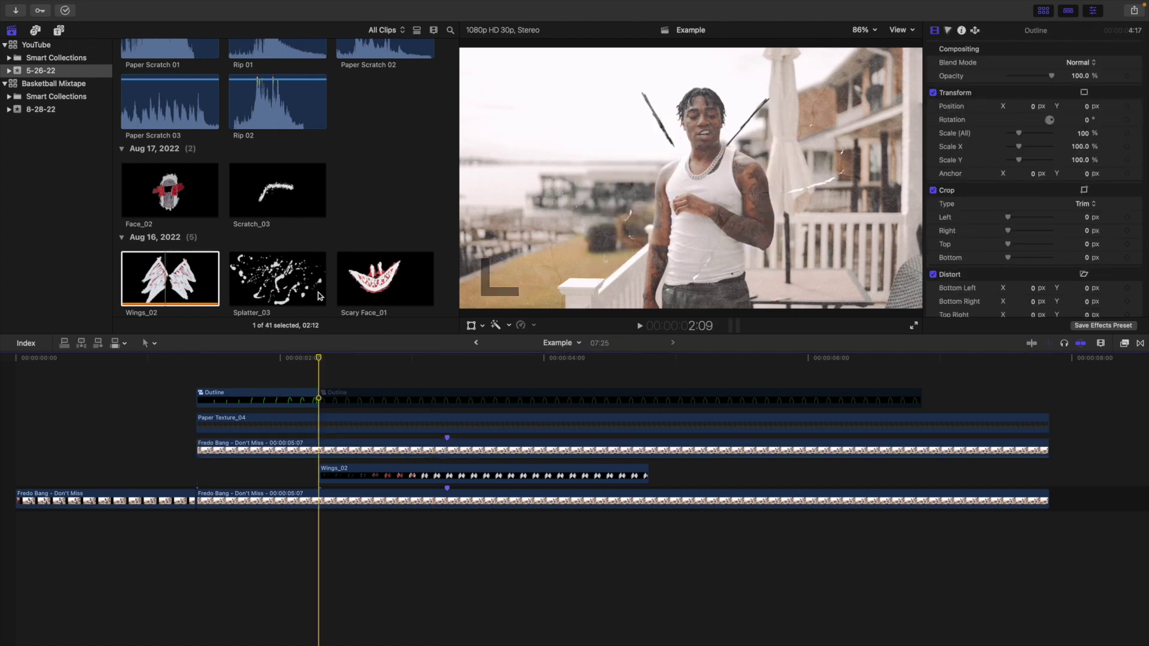
click(166, 190)
drag(166, 190, 447, 385)
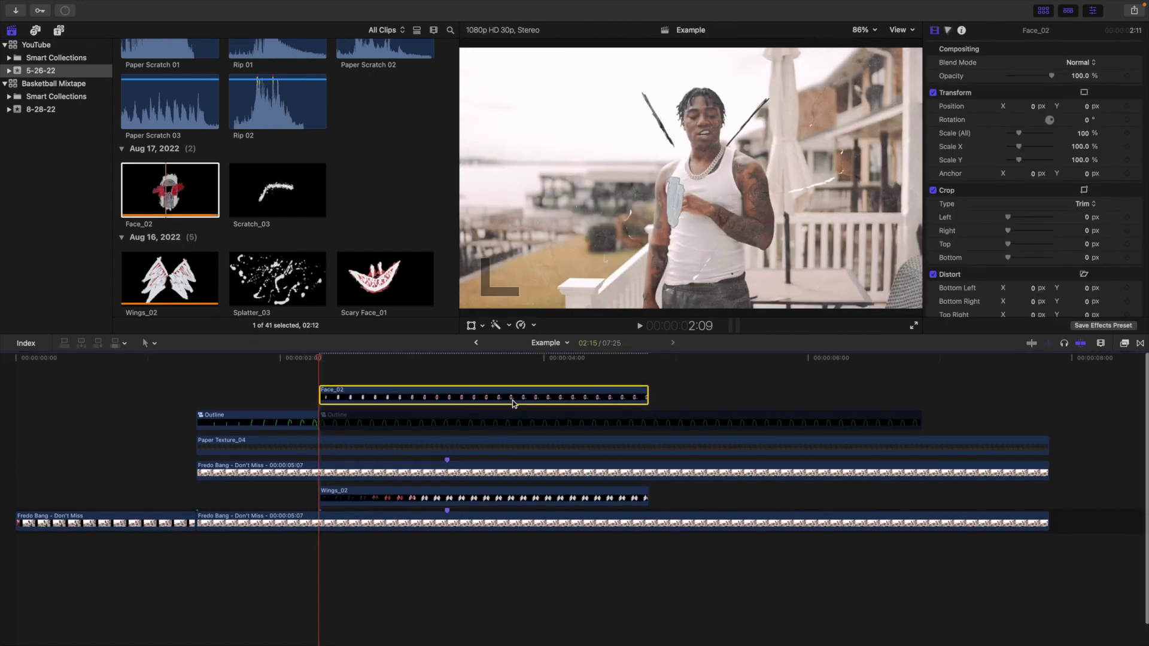
Scale Face_02 to 63.49% and move it over the subject's face at Position X 51.9 px, Y 251.8 px
click(501, 380)
click(502, 395)
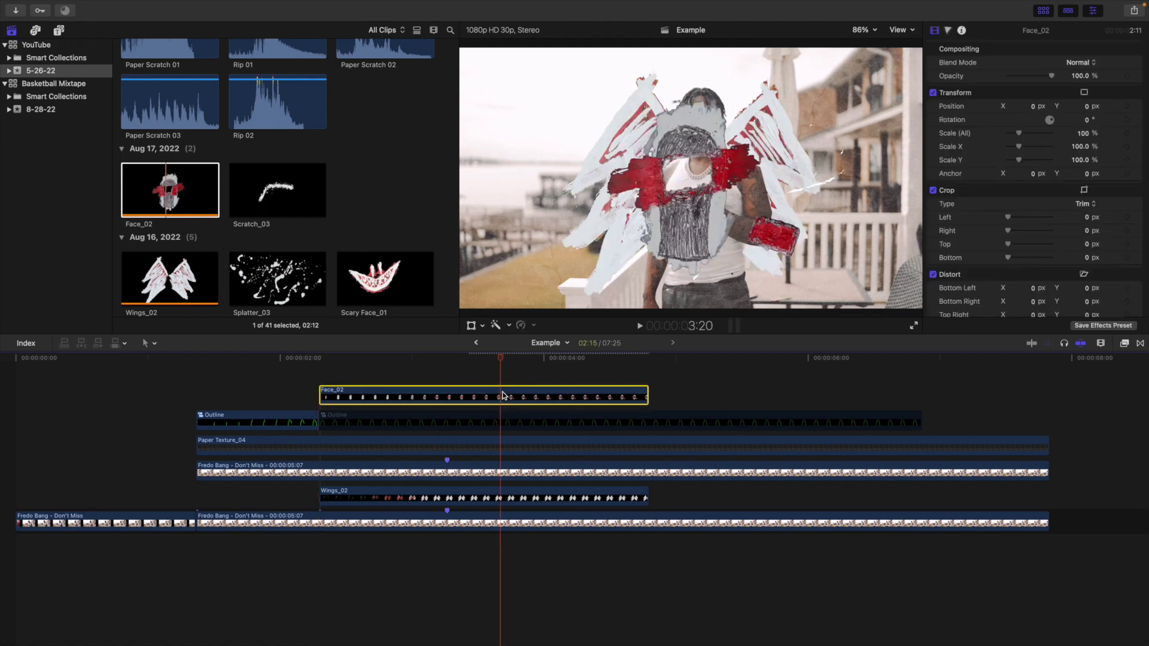
click(471, 327)
drag(461, 308, 554, 253)
drag(688, 191, 700, 139)
click(471, 326)
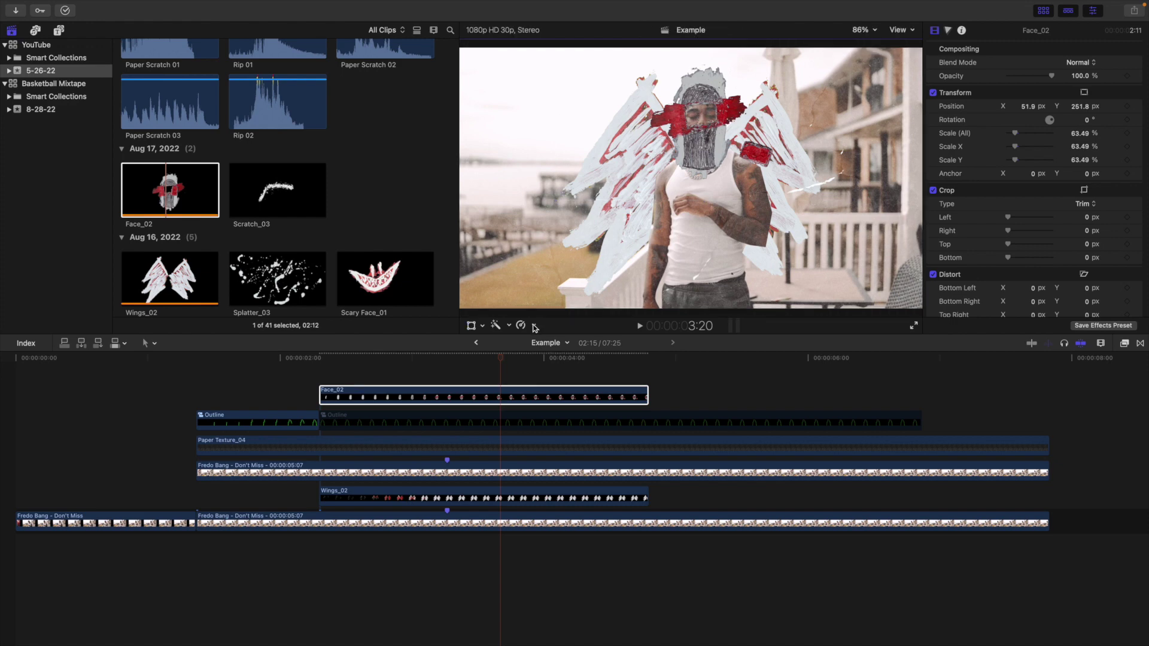
Play the sequence from the start to 3:22 to check the outline, wings and face animations together
click(489, 374)
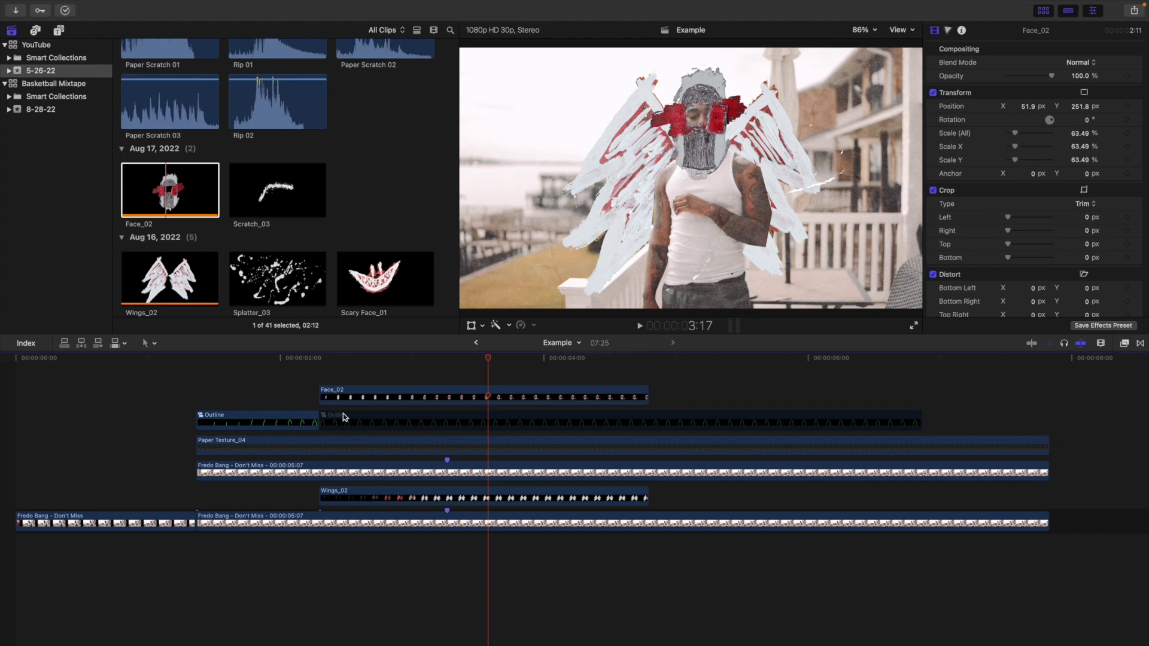
click(23, 448)
key(space)
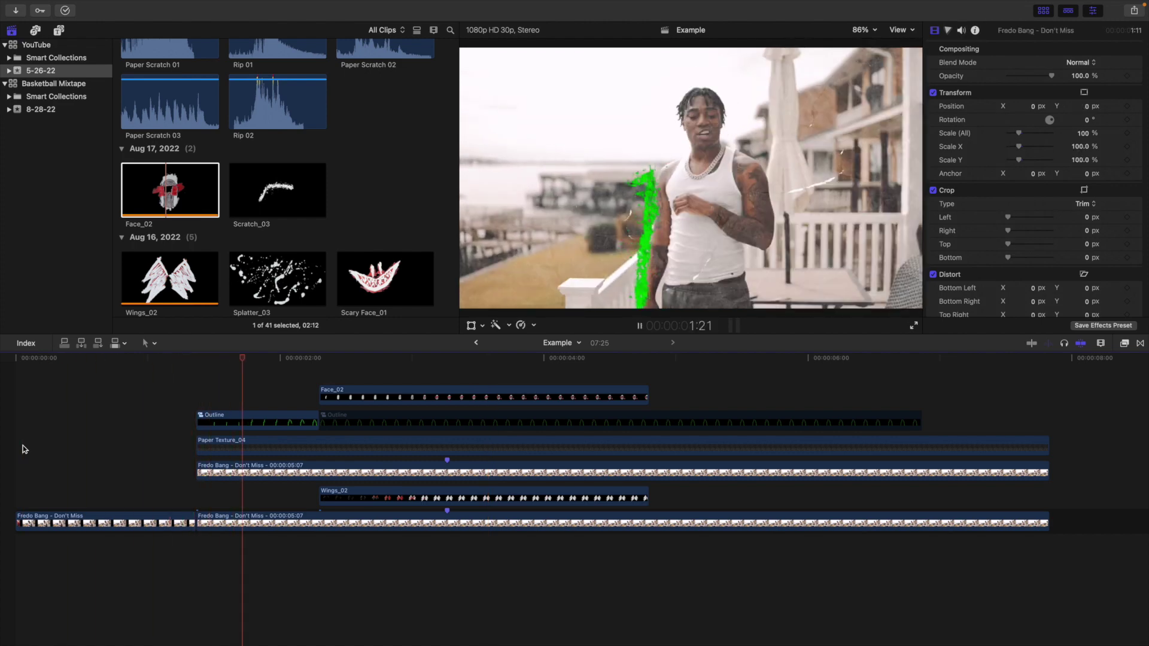
click(22, 445)
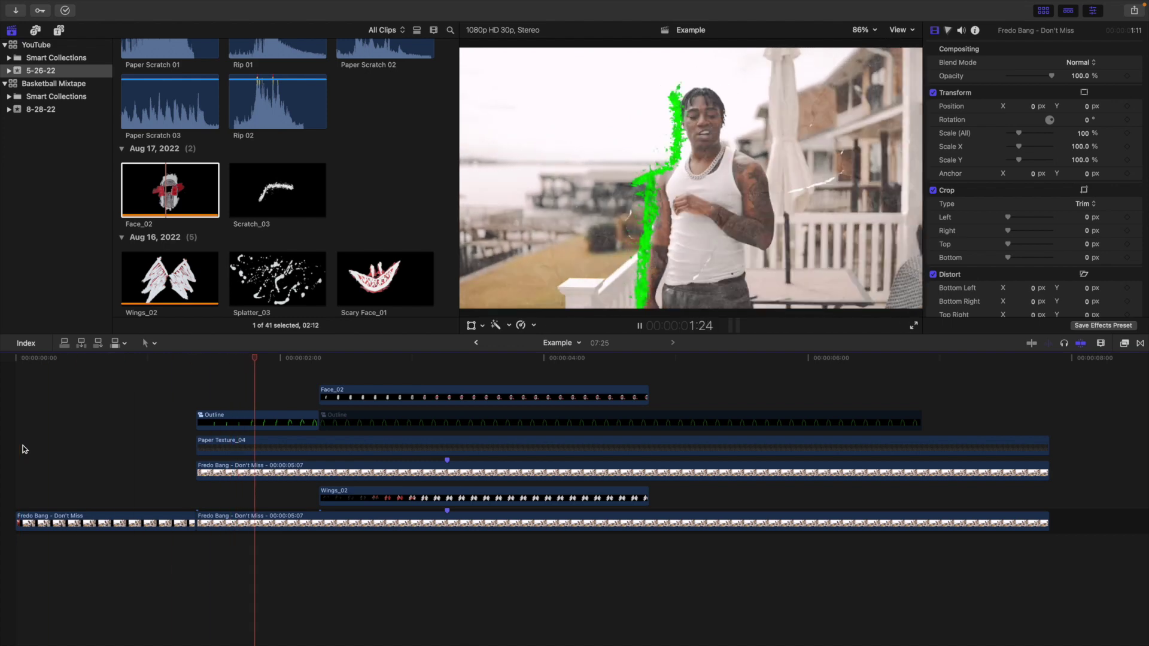
key(space)
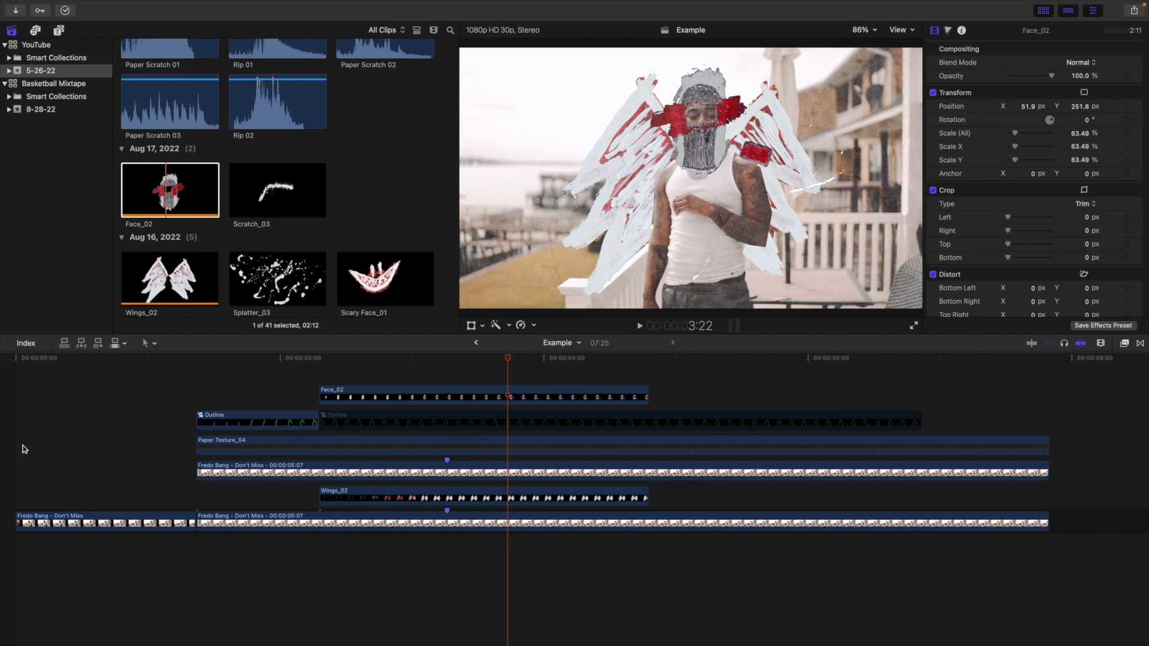
Trim the freeze frame, its masked copy, Paper Texture_04 and the second Outline clip to end with Face_02 at 4:24
click(651, 381)
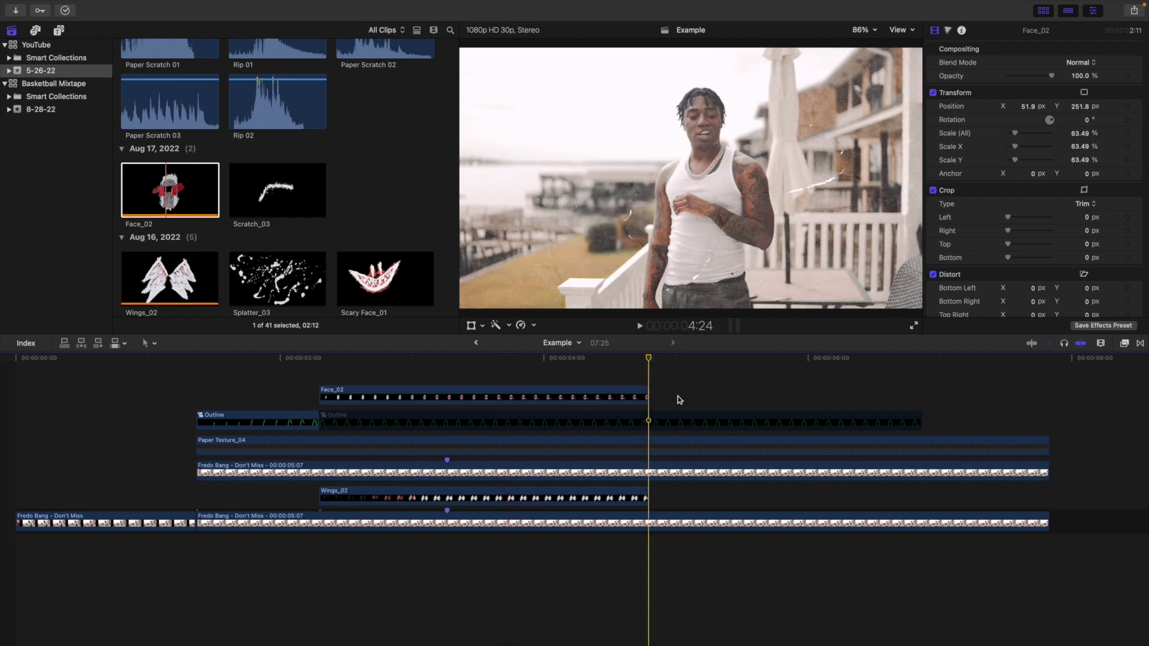
drag(678, 397, 684, 525)
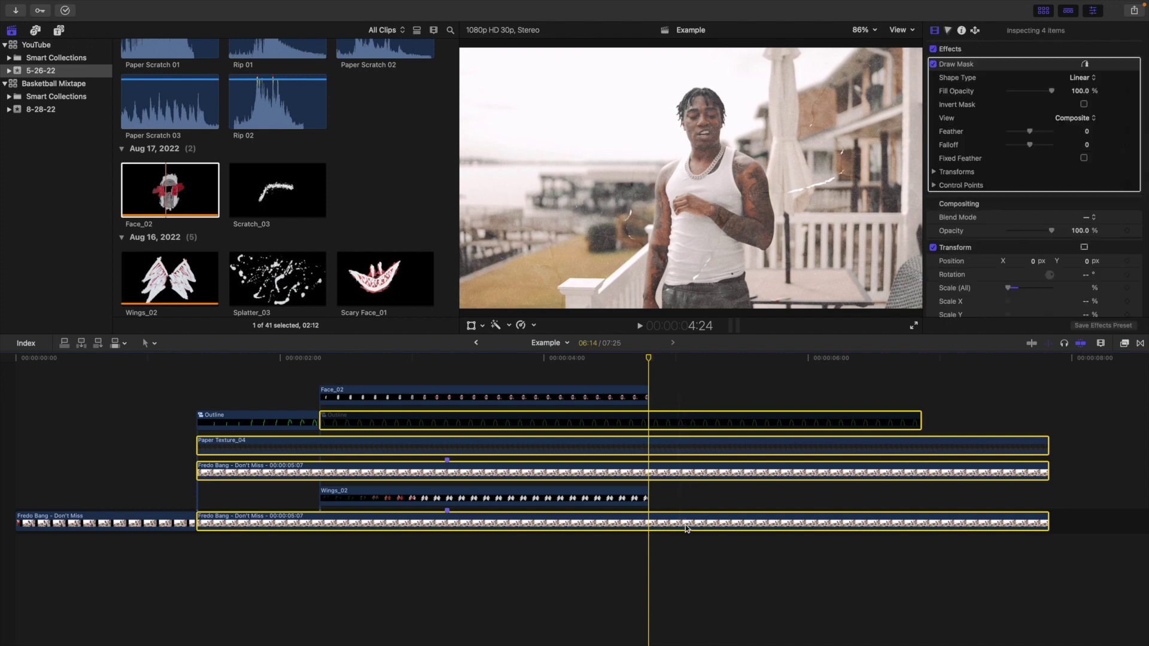
key(alt+bracketright)
key(super+shift+a)
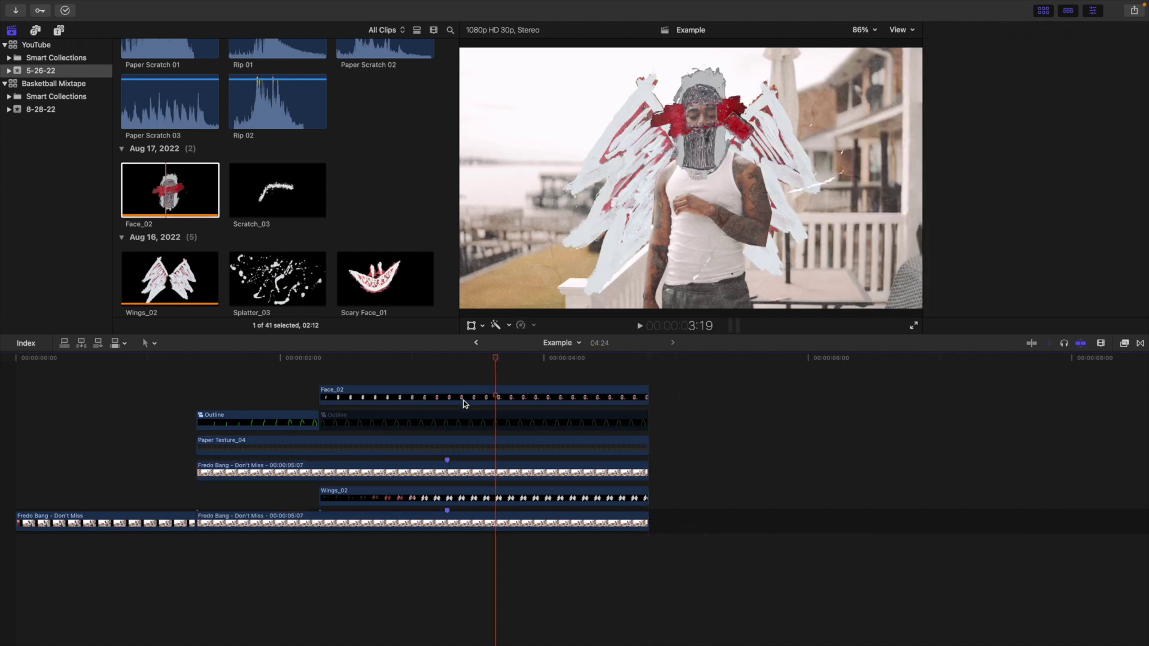
Move Paper Texture_04 to the layer above Face_02 and re-enable the second Outline clip
key(super+4)
drag(440, 443, 441, 381)
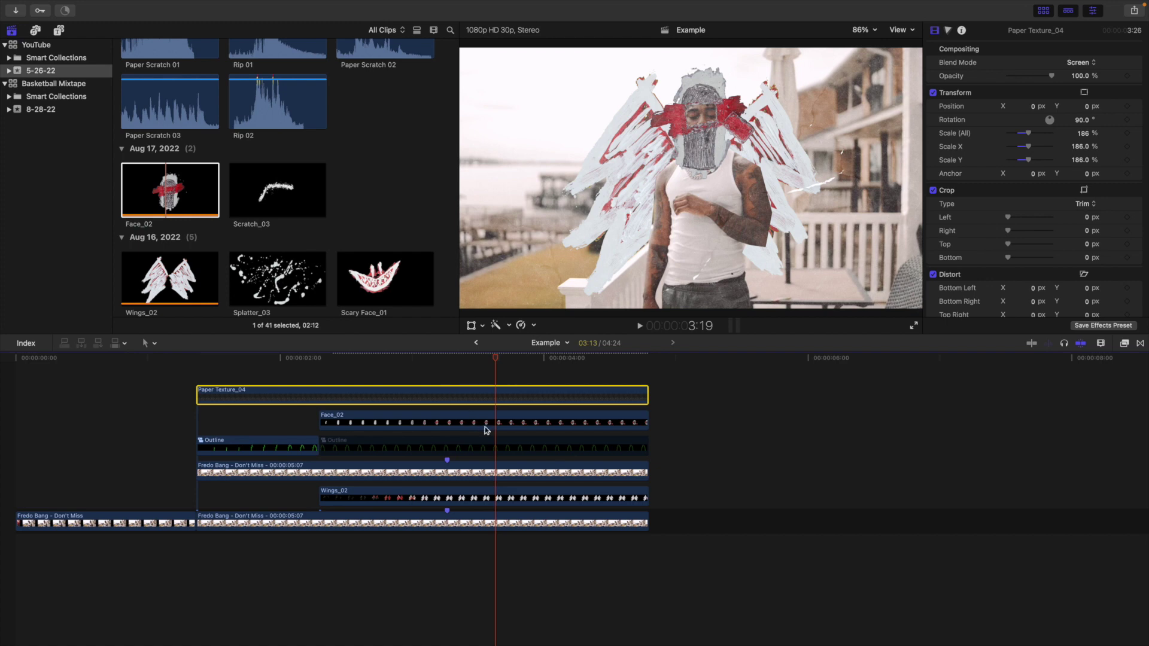
click(501, 449)
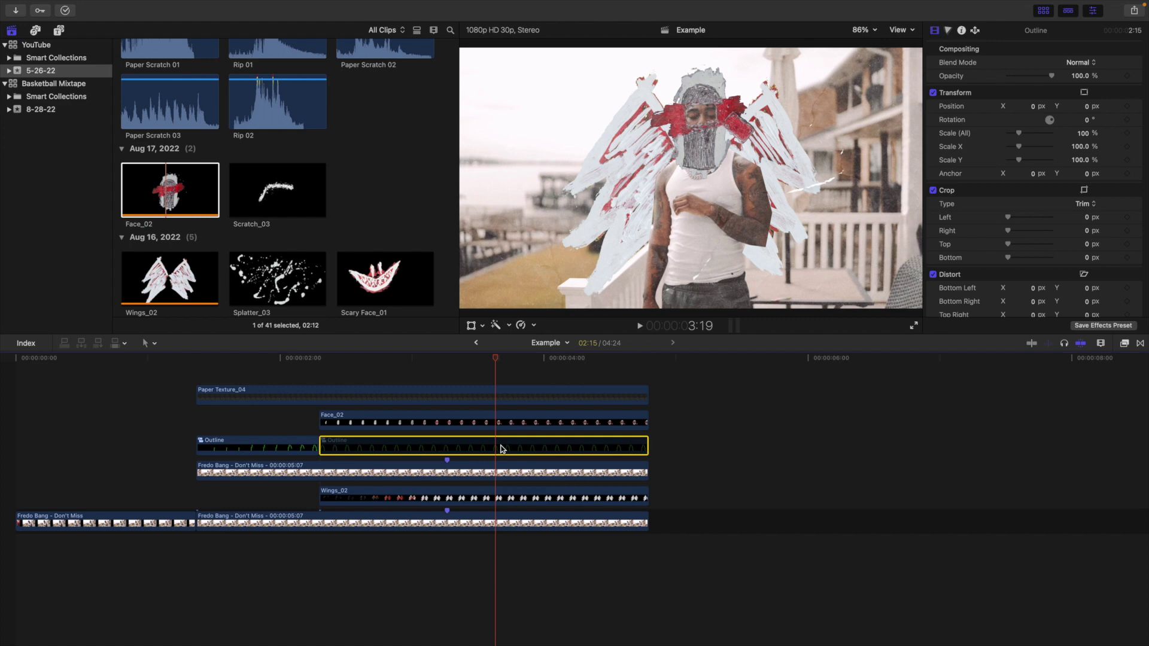
key(v)
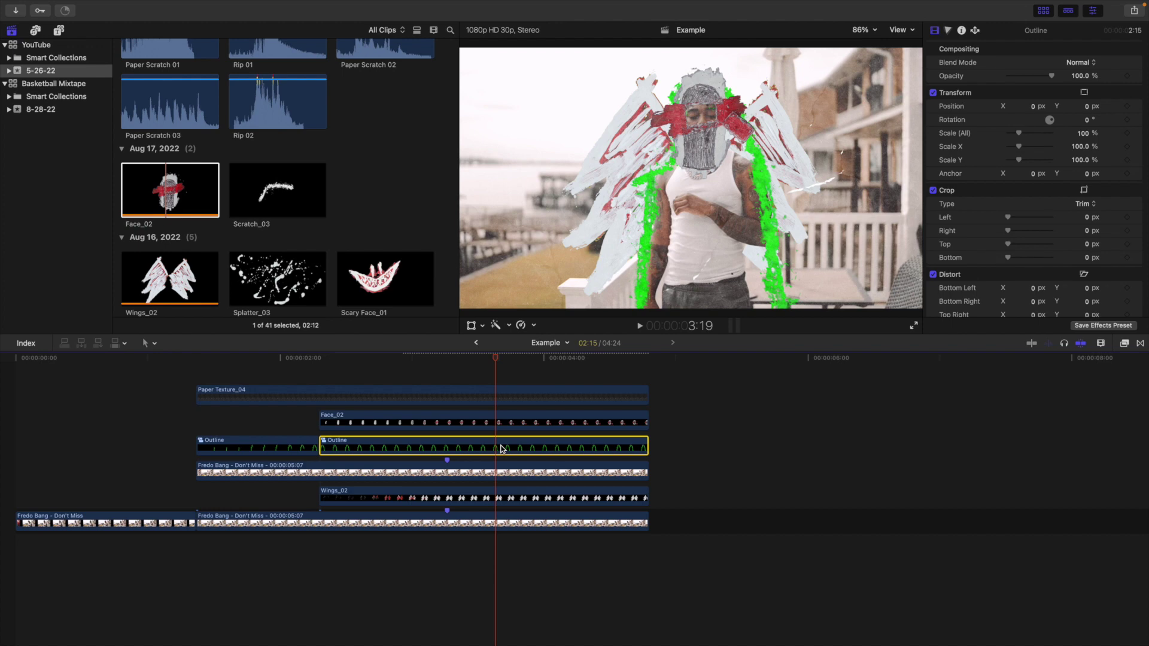
Play the sequence repeatedly from near its start to 3:17 to check the outline, wings and face under the paper texture
click(30, 425)
key(space)
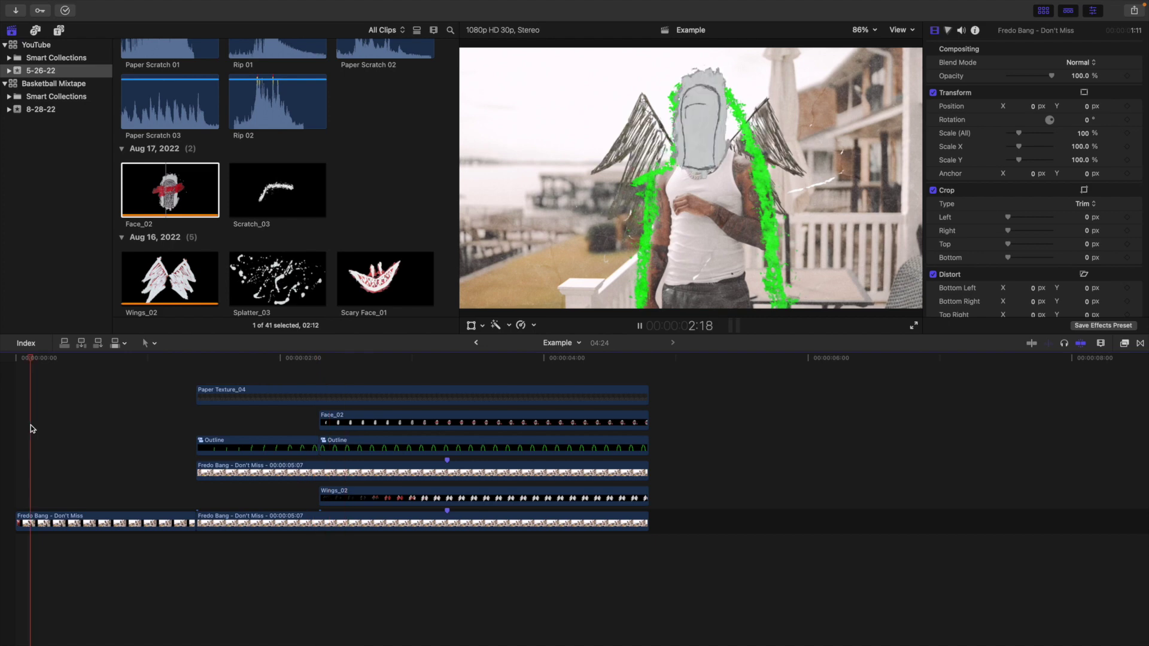
click(31, 424)
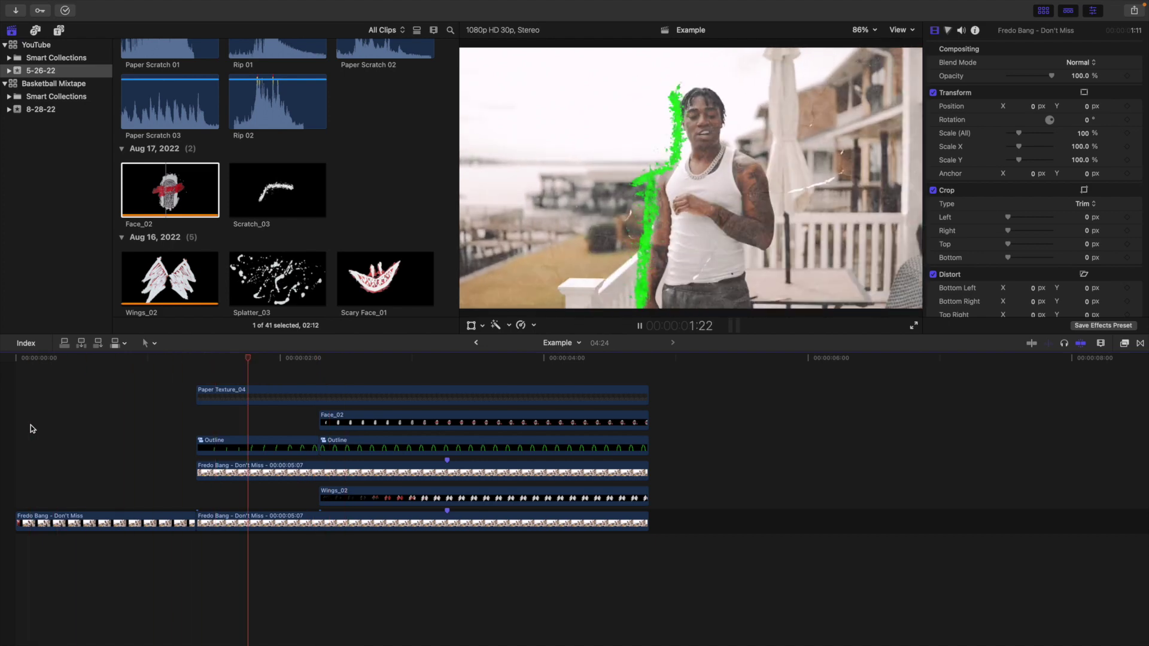
click(31, 425)
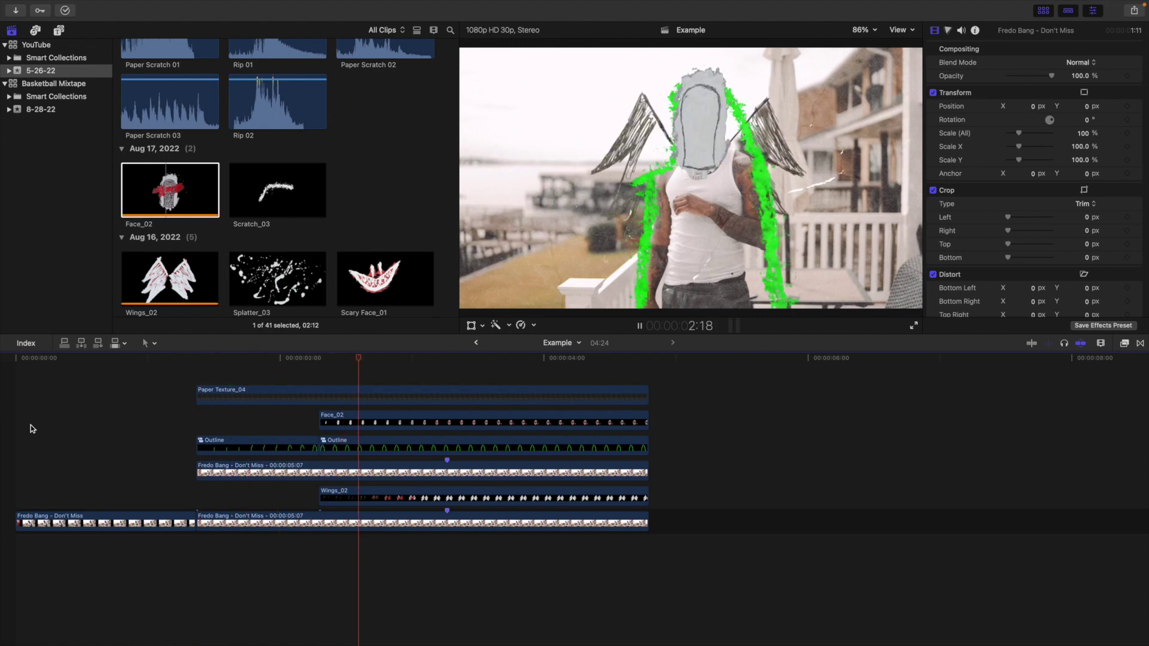
click(30, 429)
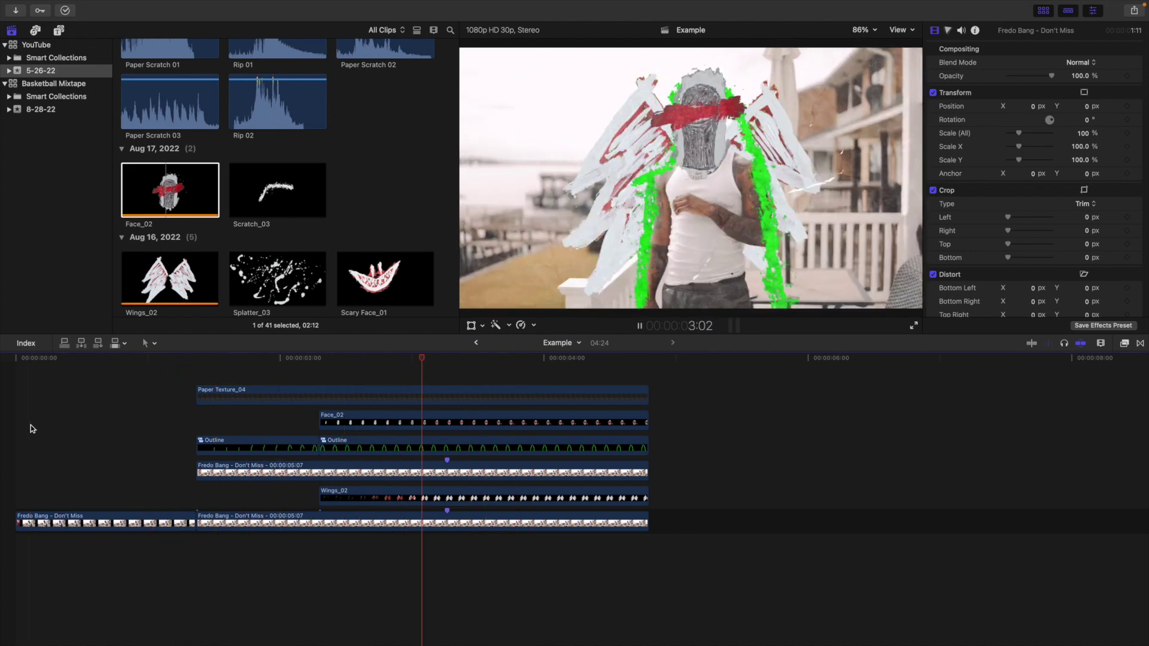
scroll(381, 295, up, 5)
key(space)
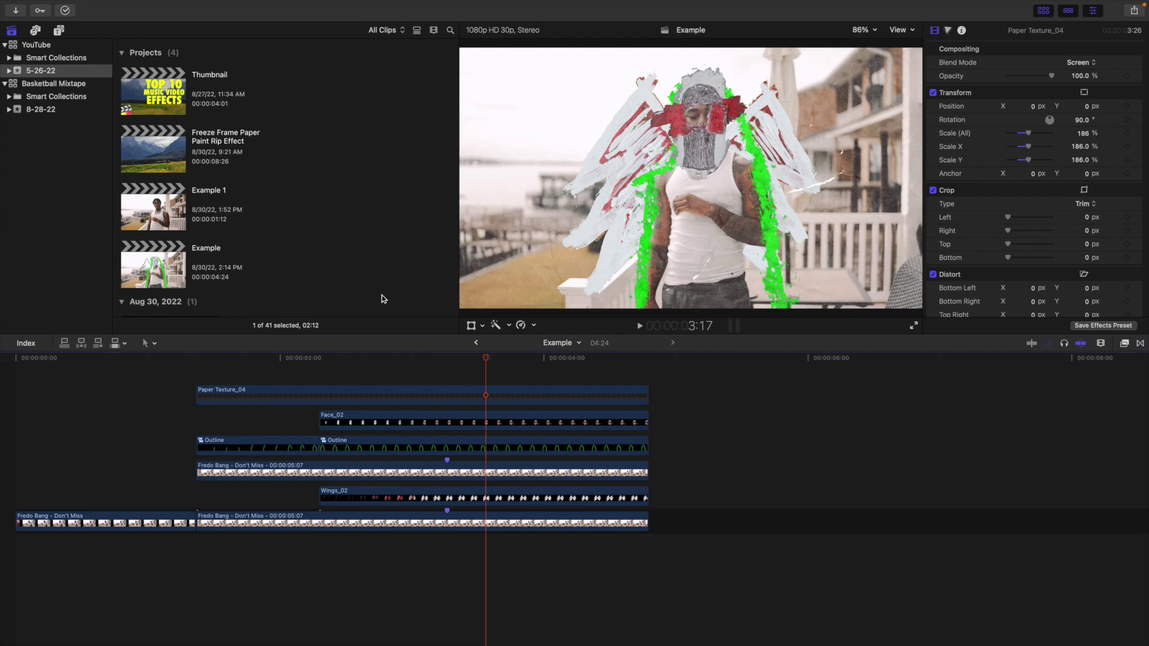
Add a Long adjustment layer above Paper Texture_04 from the start of the freeze frame and trim it to end at 4:24
click(59, 30)
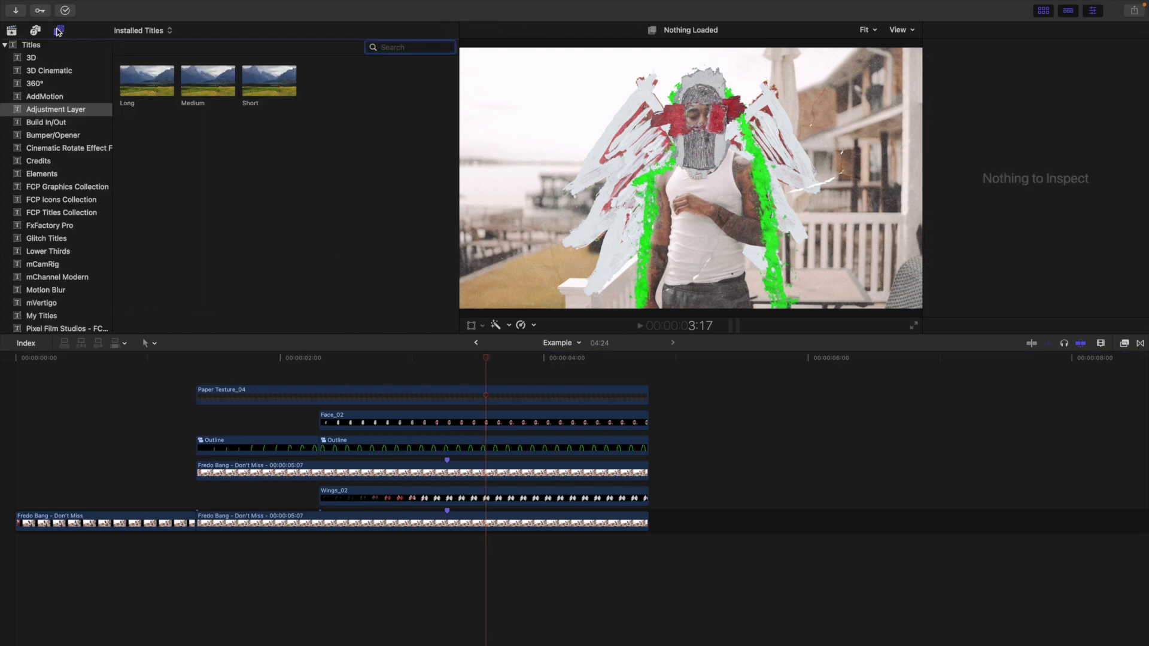
drag(131, 90, 200, 376)
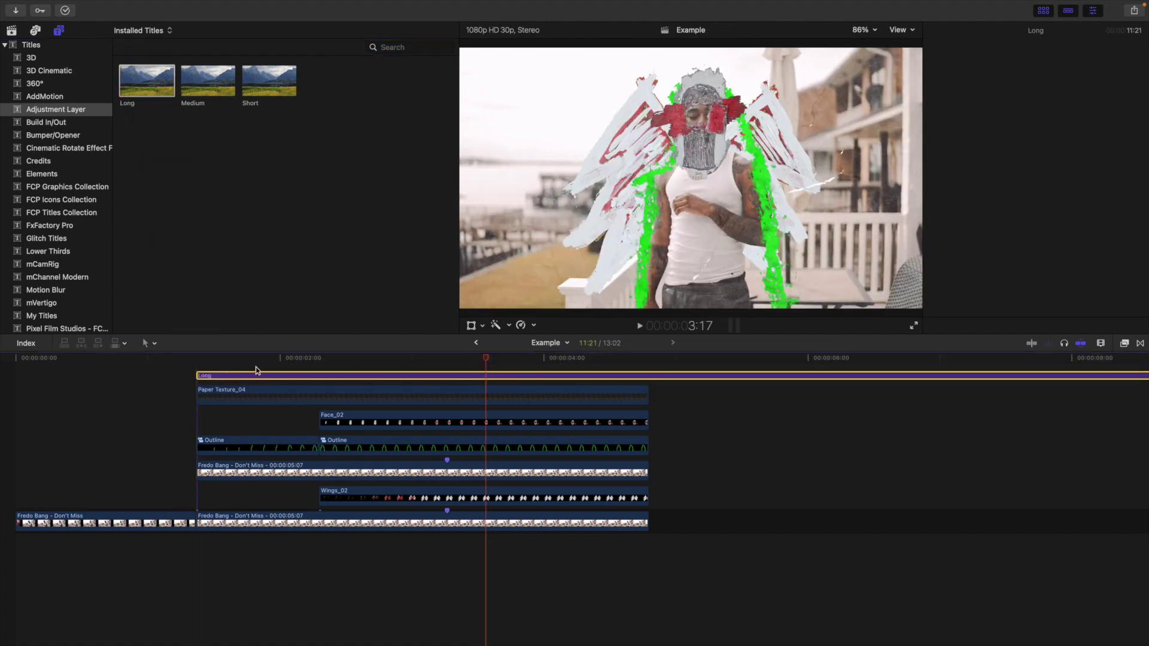
click(647, 375)
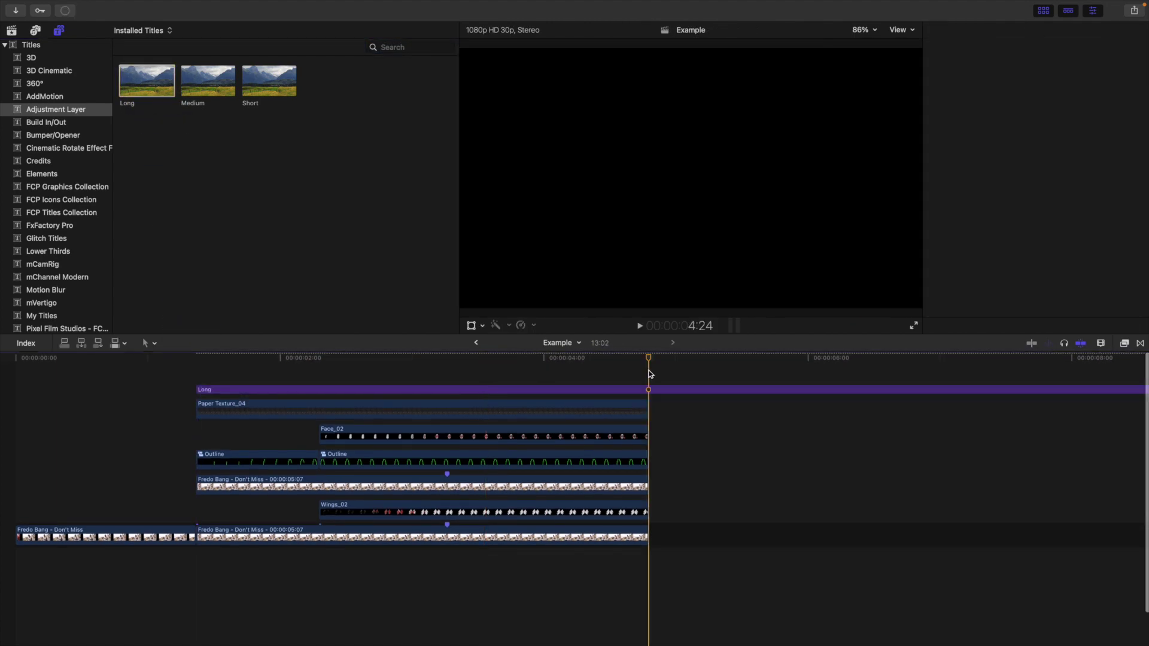
click(652, 390)
key(alt+bracketright)
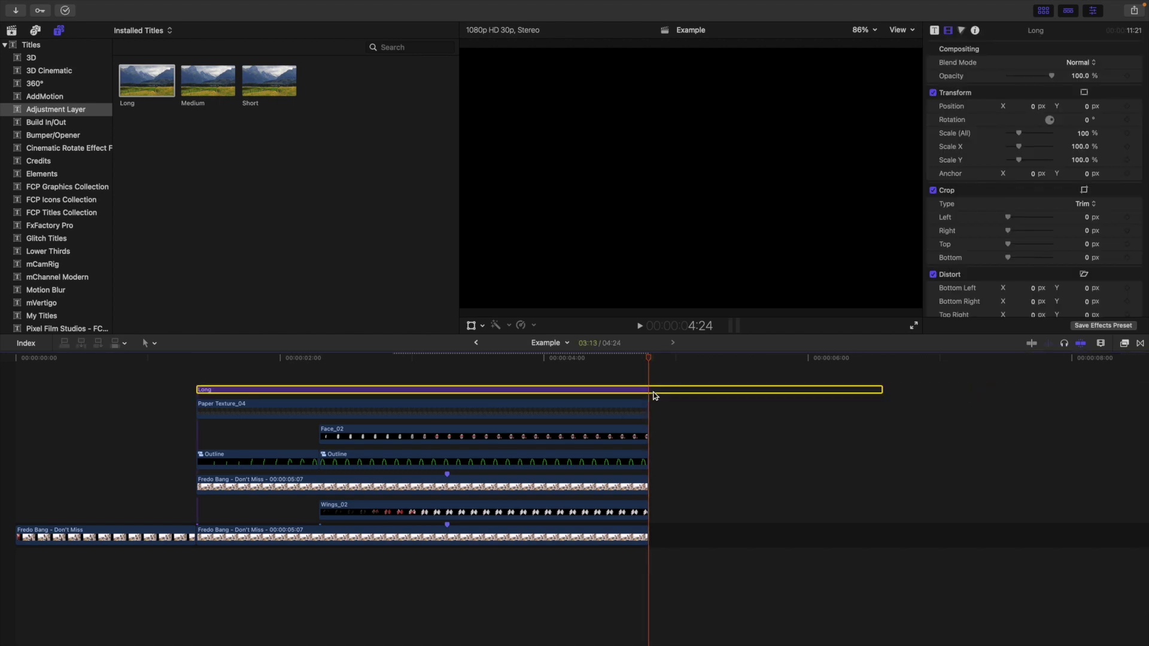
Keyframe the Long adjustment layer from 100% scale and 0° rotation at 1:11 to 130% scale and 5° rotation at 4:24
key(Up)
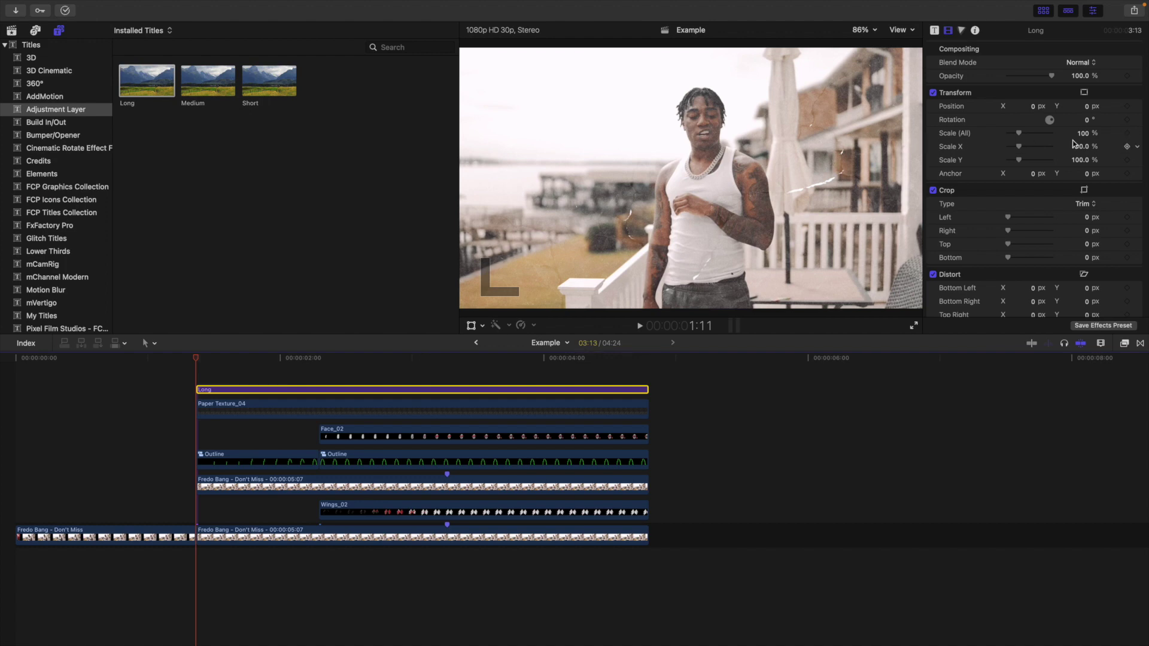
click(1128, 134)
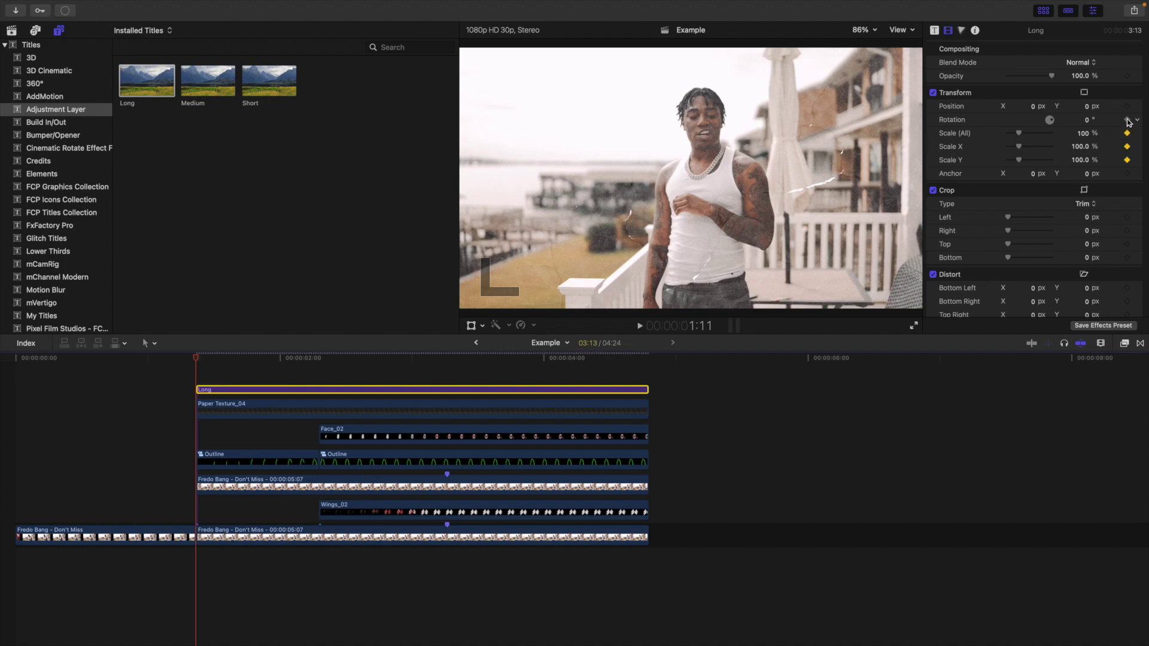
click(650, 367)
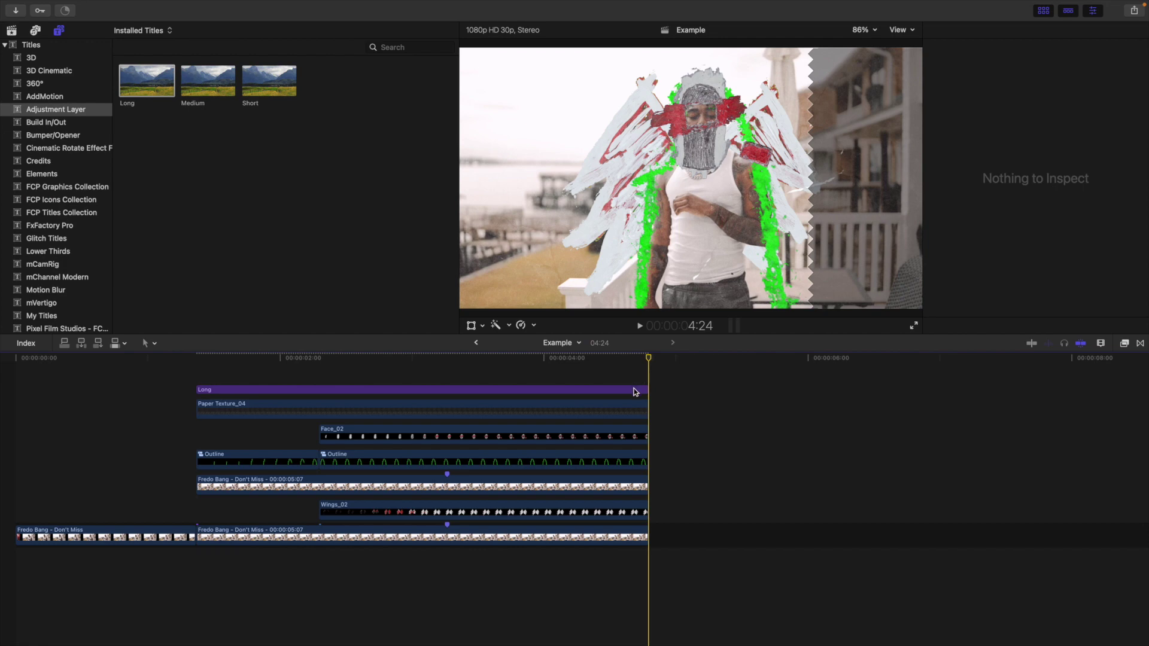
click(636, 392)
click(1084, 133)
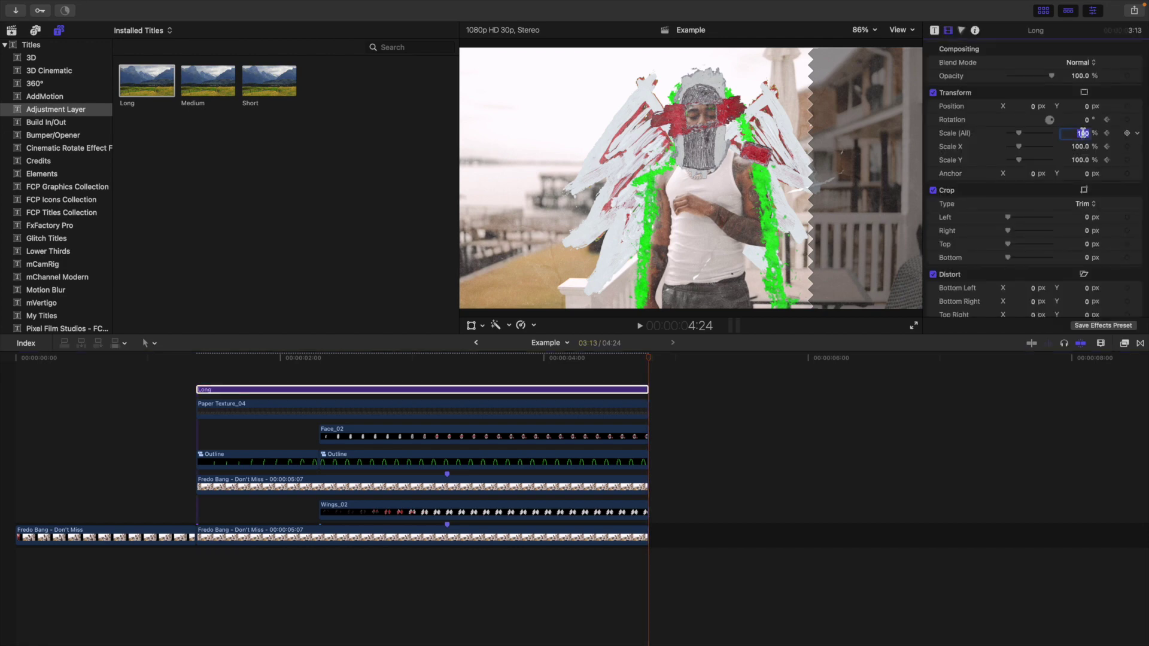
text(1)
key(Return)
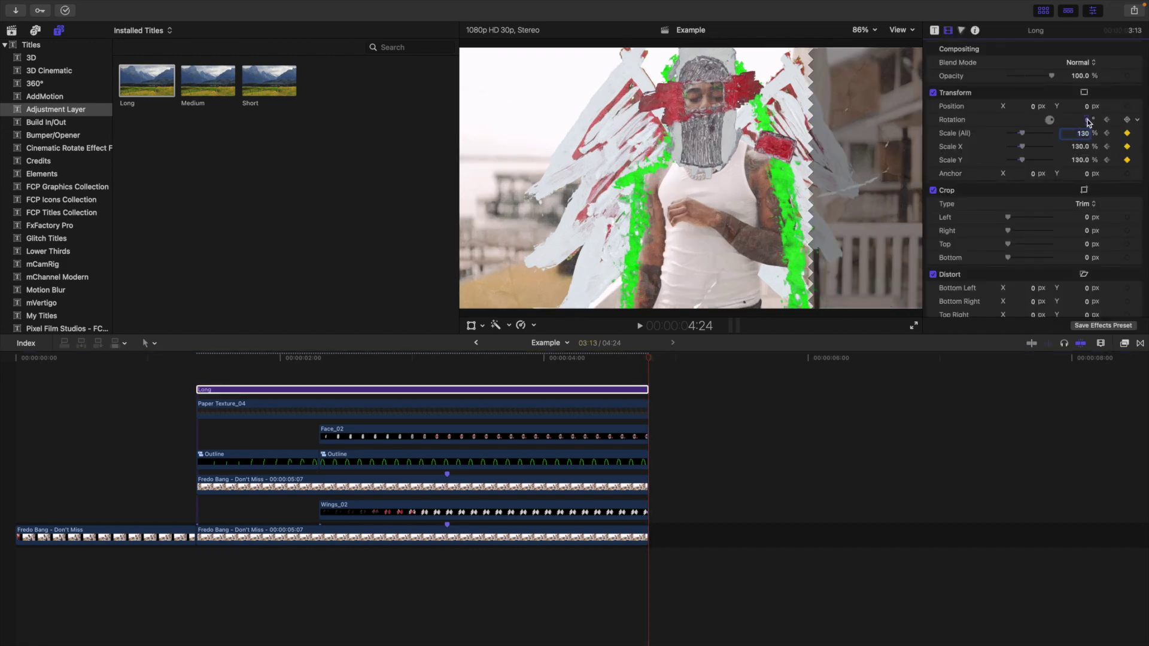
click(1088, 120)
key(Return)
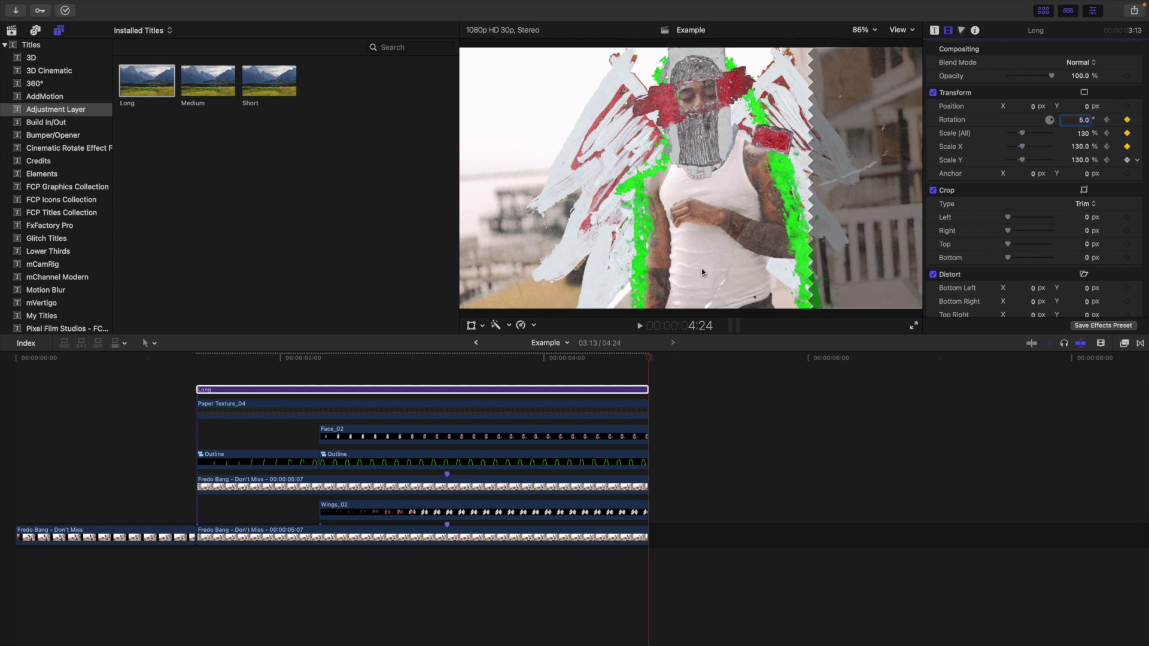
Play from the start of the freeze frame at 1:11 to check the zoom and rotation
click(197, 376)
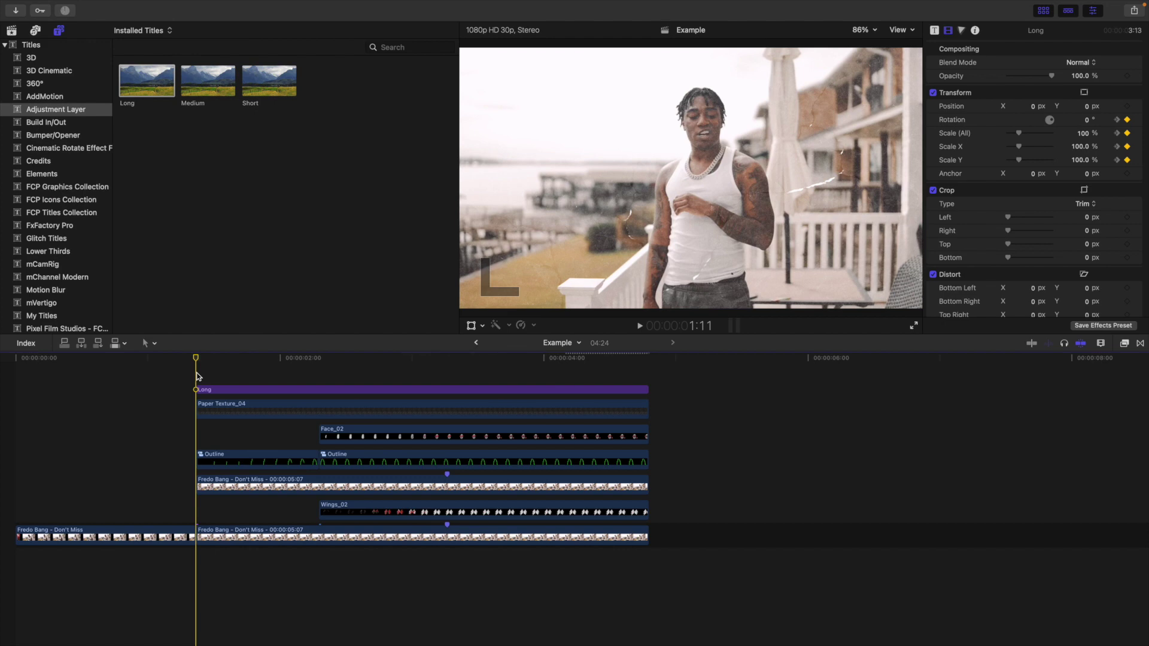
key(space)
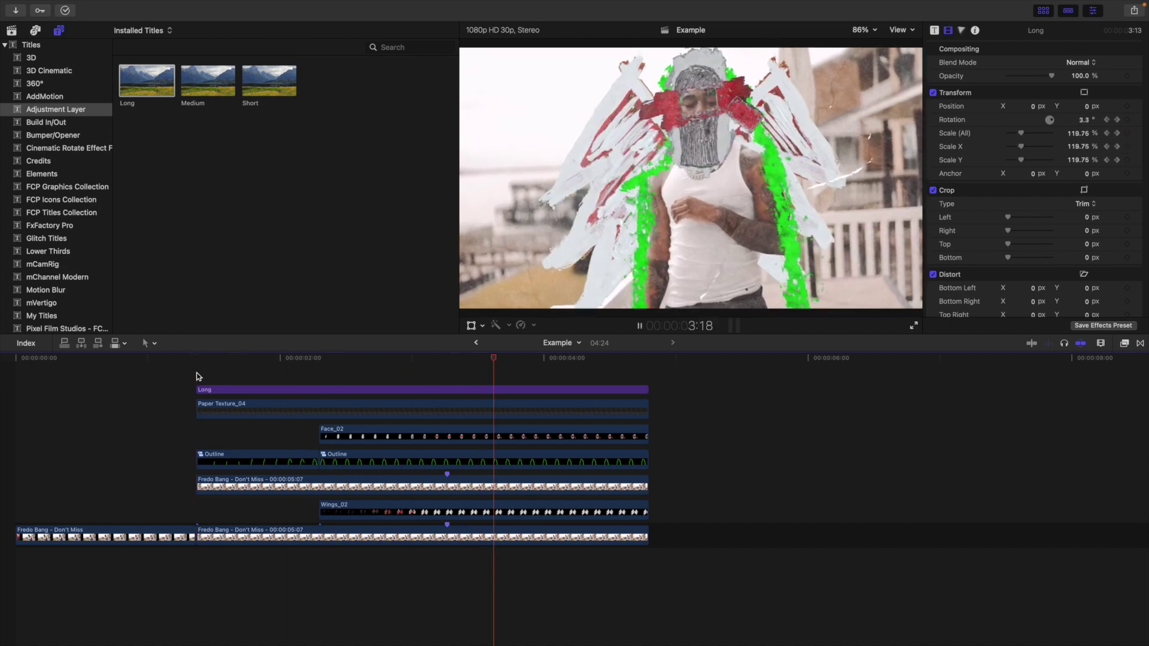
key(space)
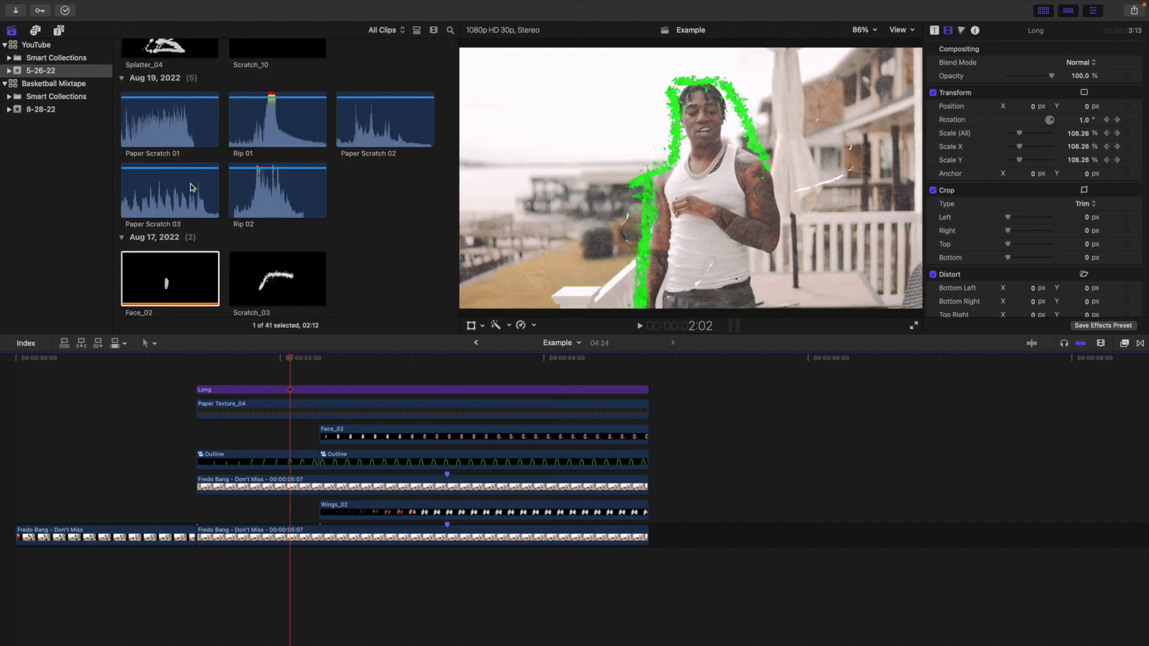
Add the Paper Scratch 03 sound at the start of the freeze frame and Paper Scratch 02 overlapping its end, just before Face_02
click(166, 189)
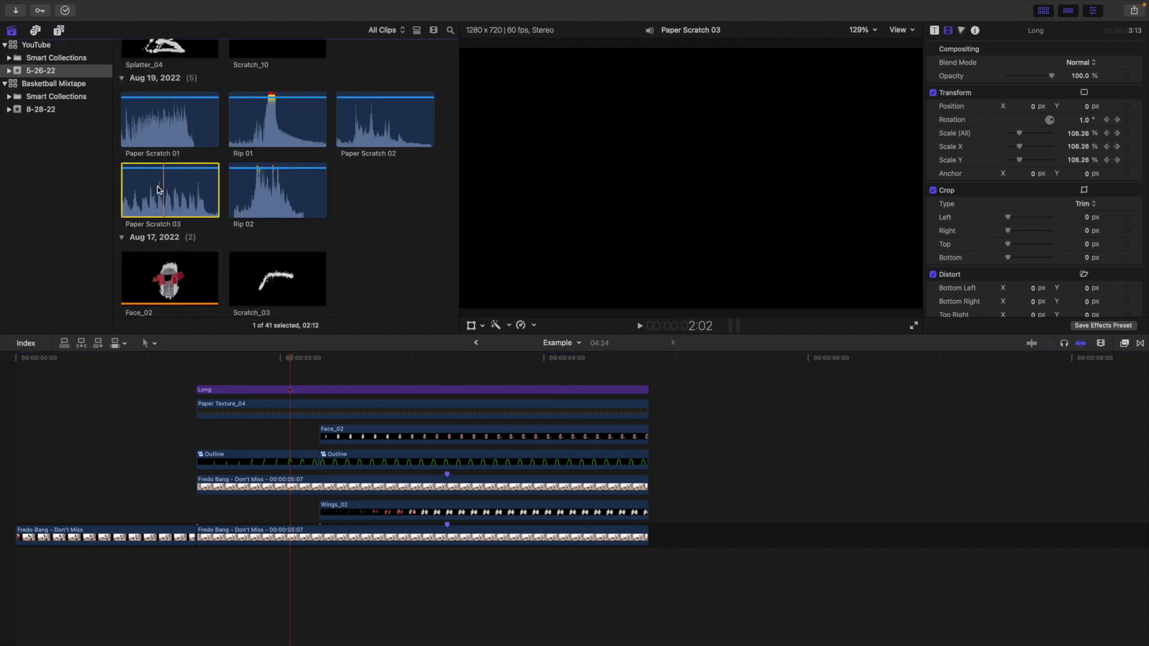
drag(159, 189, 196, 559)
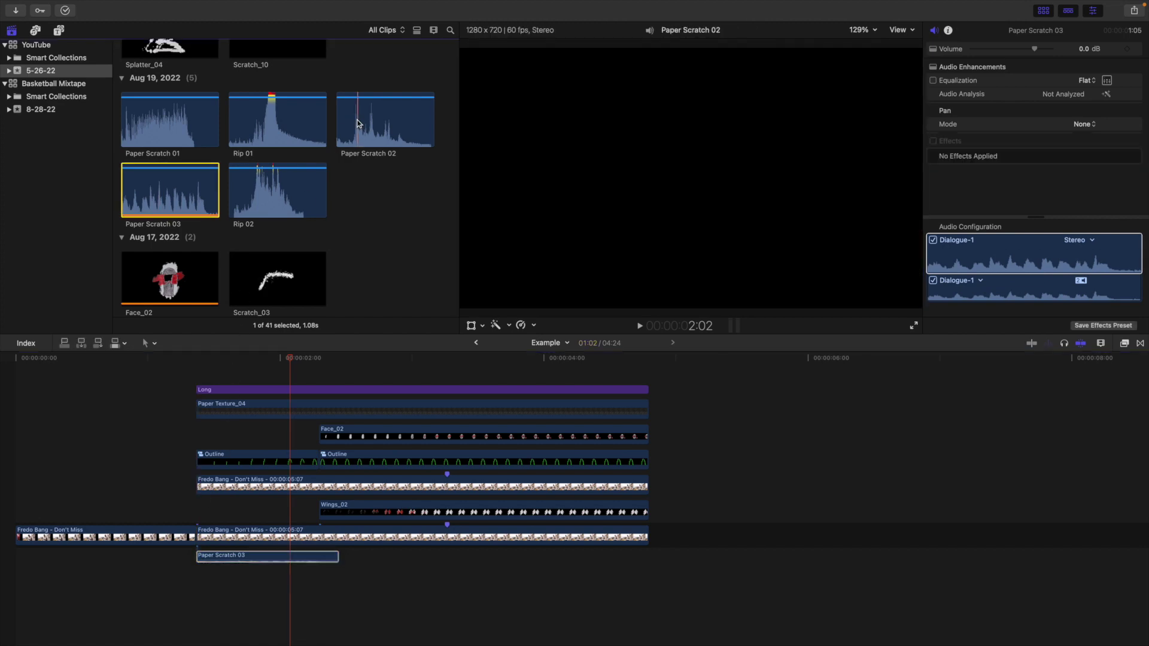
drag(357, 123, 310, 554)
drag(309, 552, 301, 553)
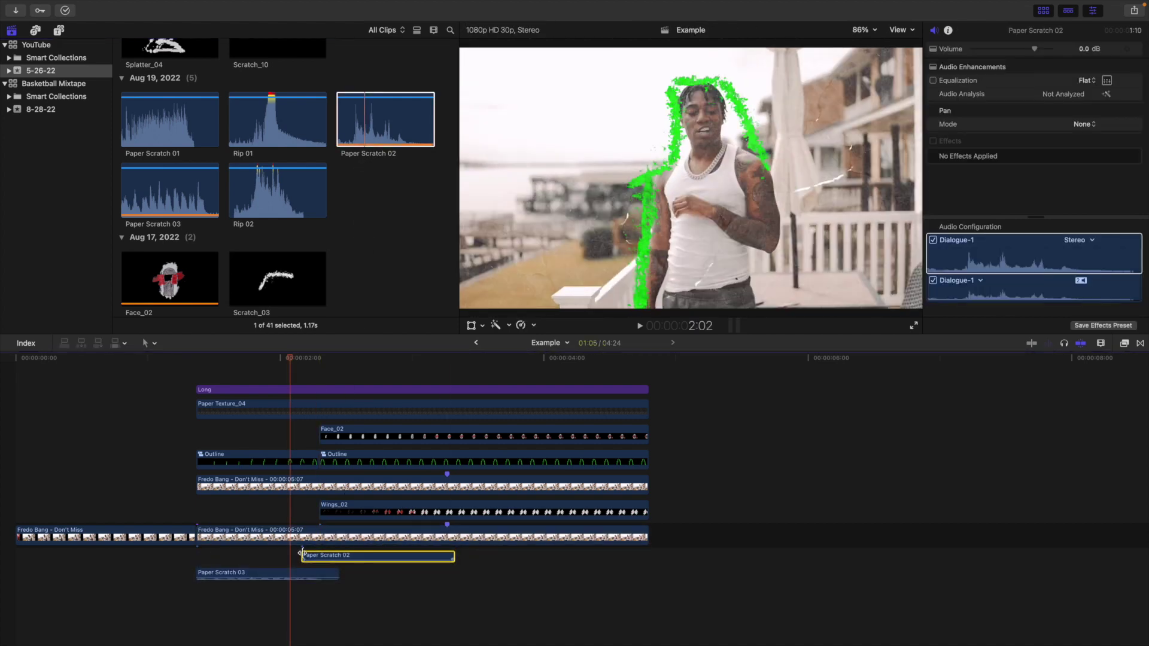
Play from 1:11 to check the scratch sounds against the outline, wings and face animations
click(200, 441)
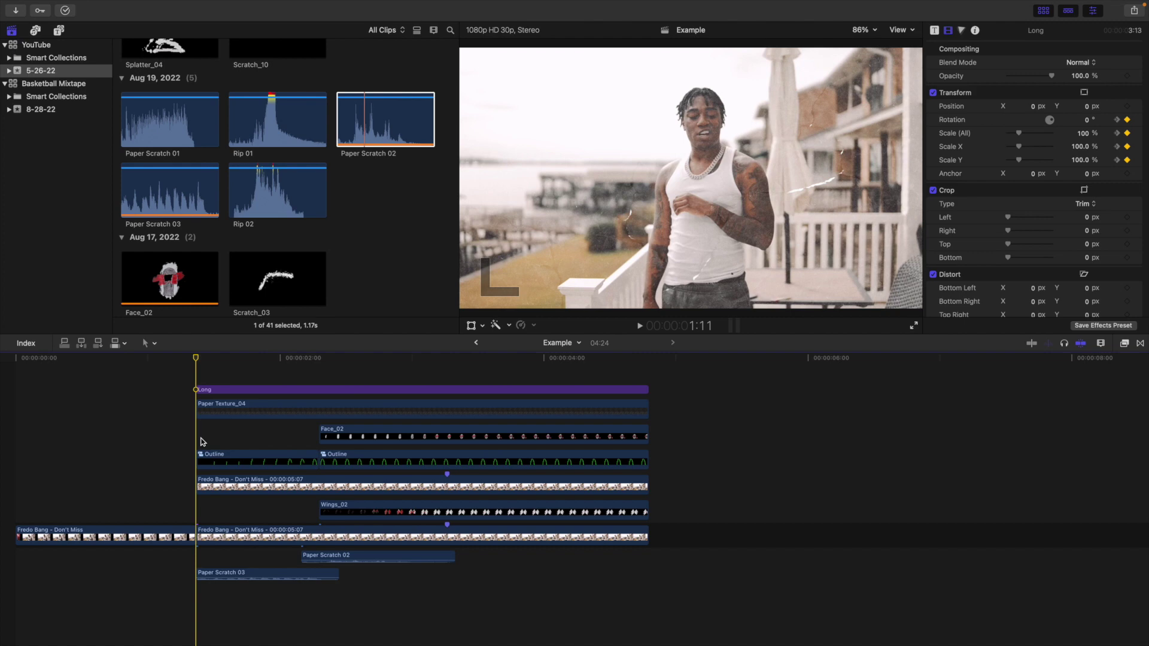
key(space)
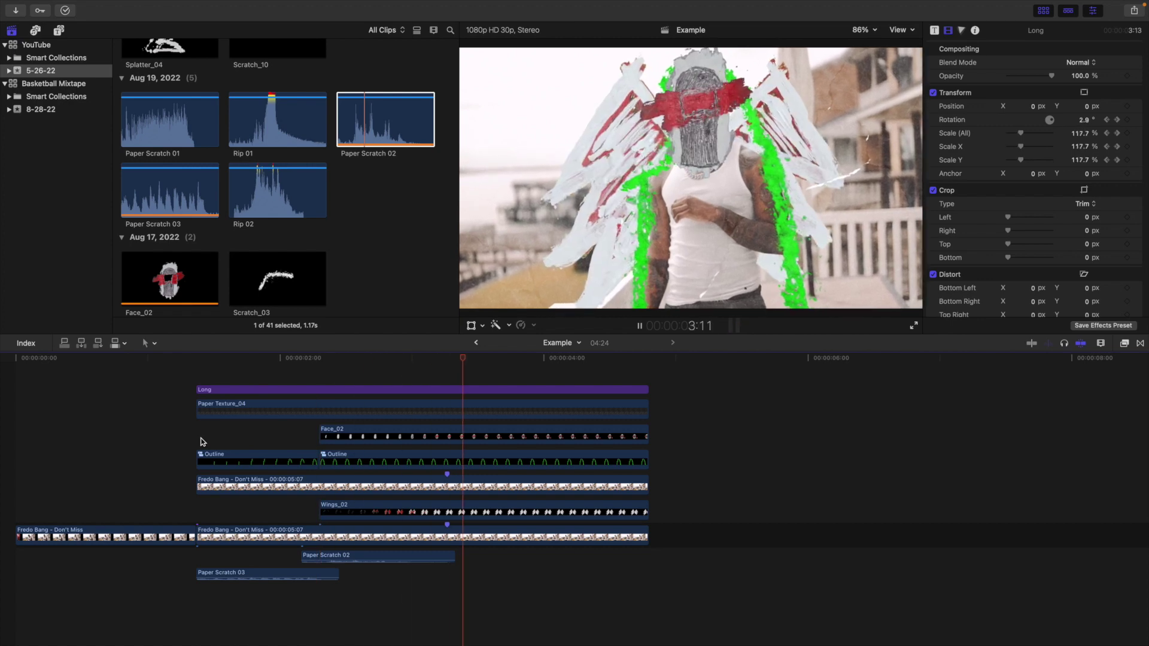
key(space)
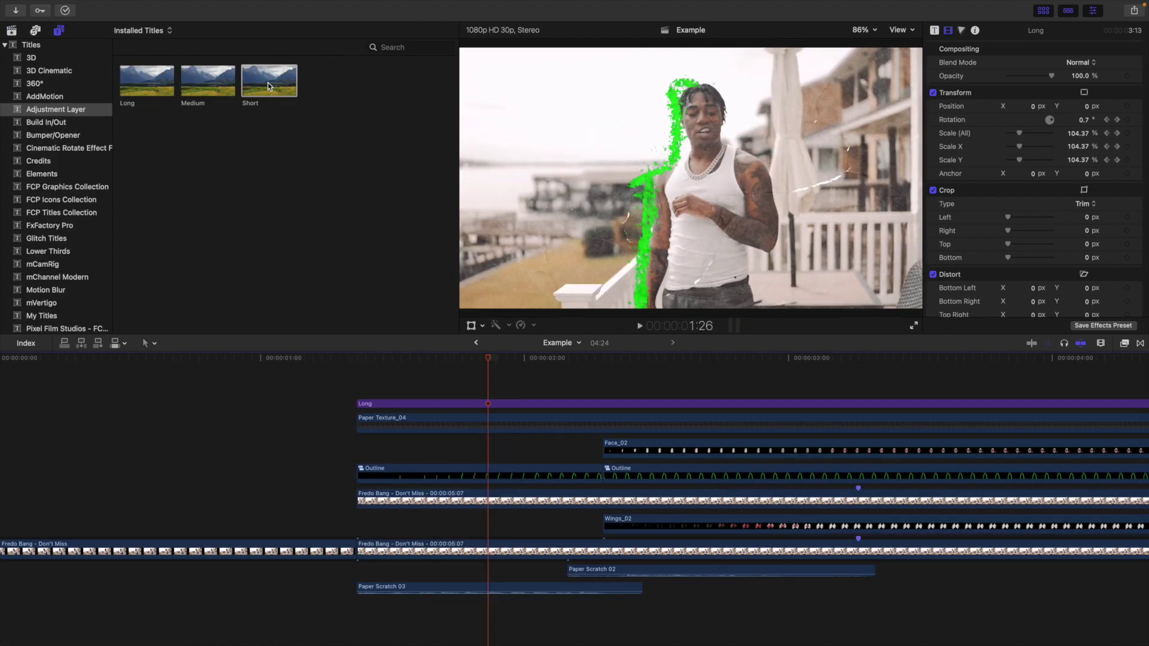
Add a Short adjustment layer starting just before the freeze frame and set its duration to 6 frames
drag(268, 87, 295, 394)
click(493, 390)
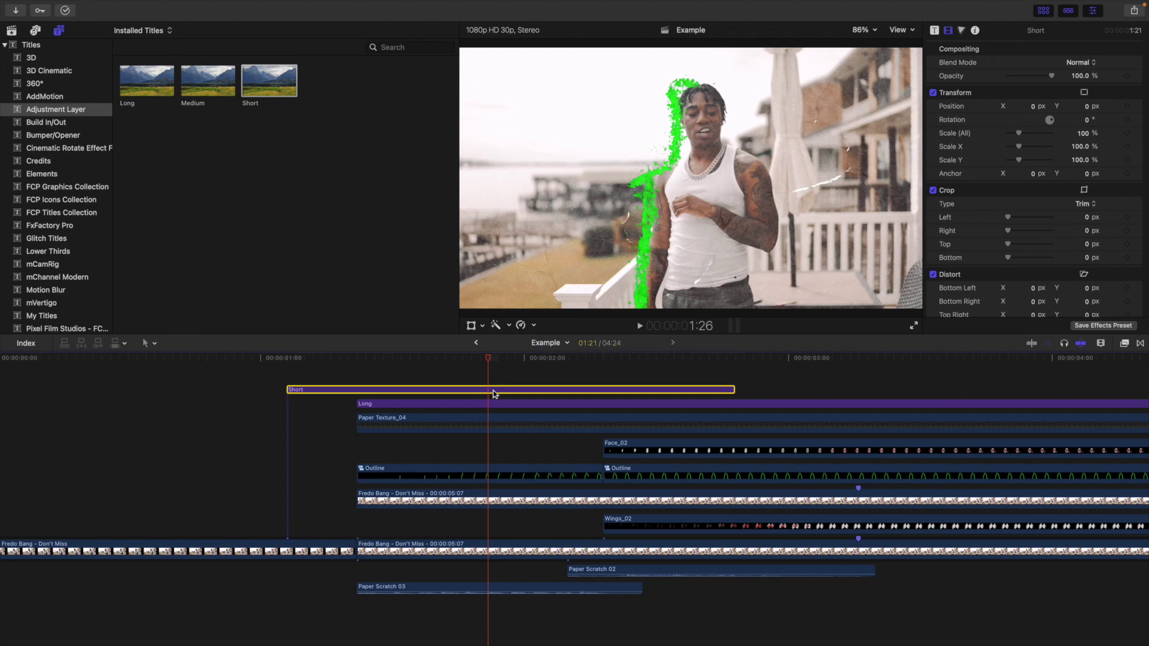
key(ctrl+d)
text(6)
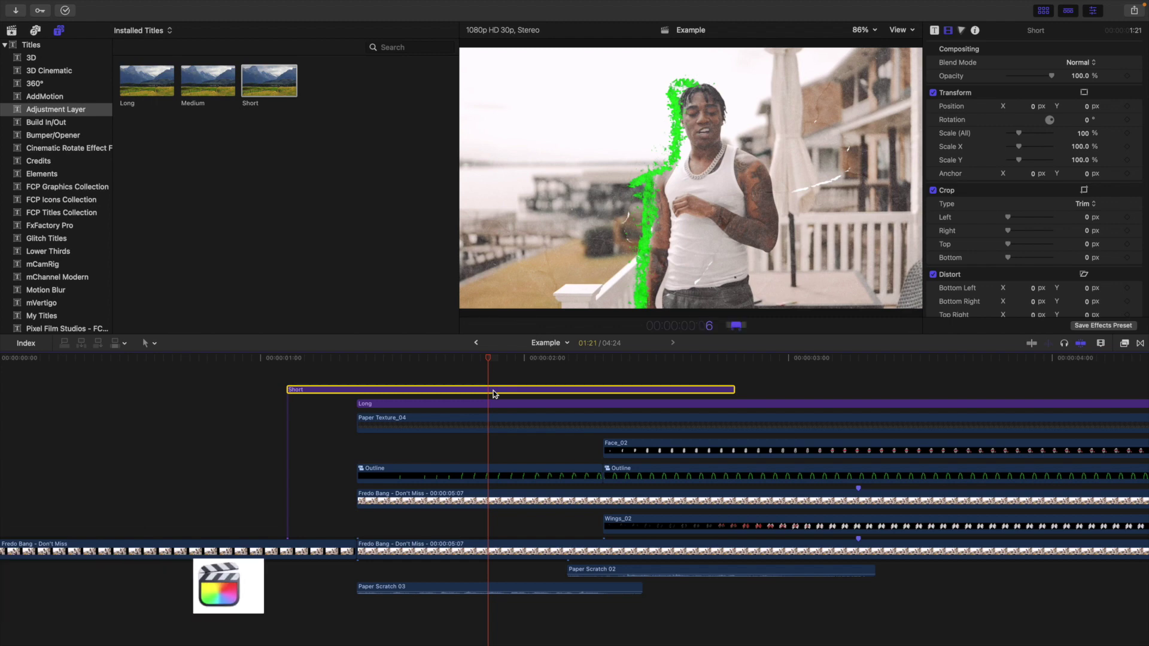
key(Return)
Place a marker at the middle of the Short adjustment layer, at 1:06
click(287, 502)
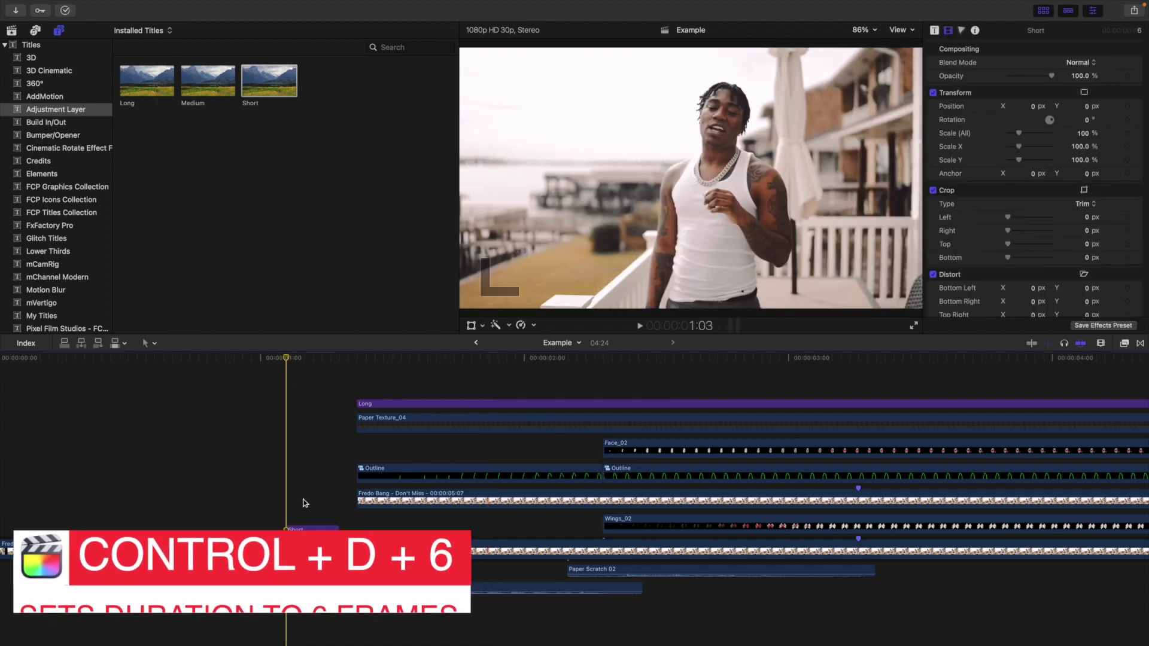
key(Right)
key(Right)
key(Right)
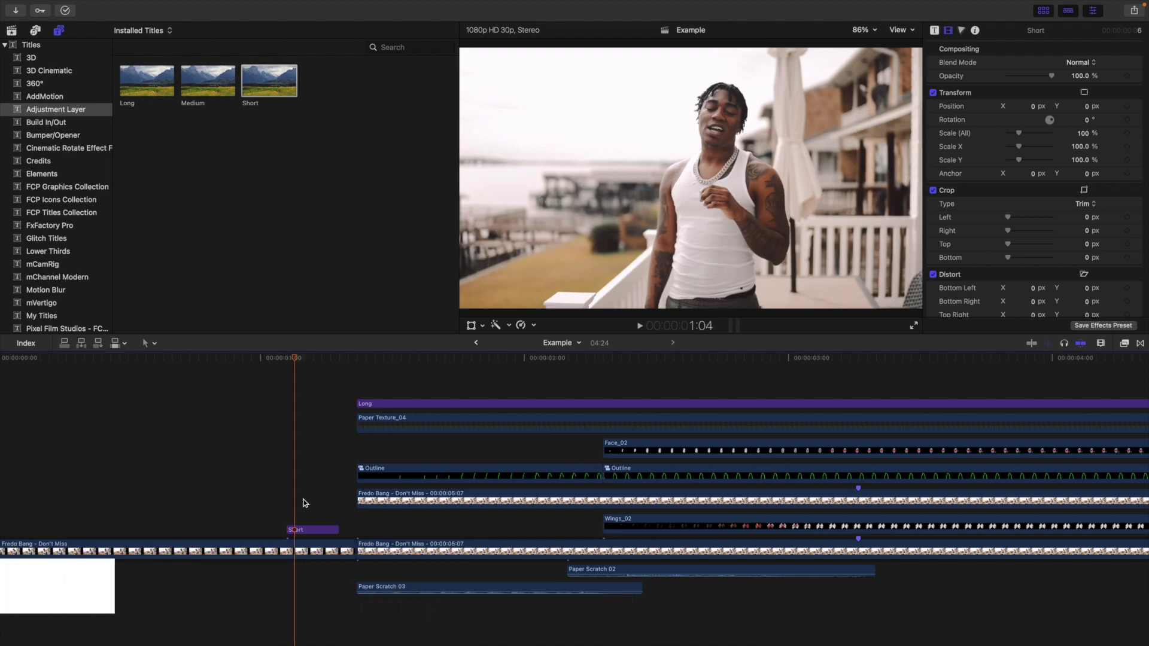
click(315, 531)
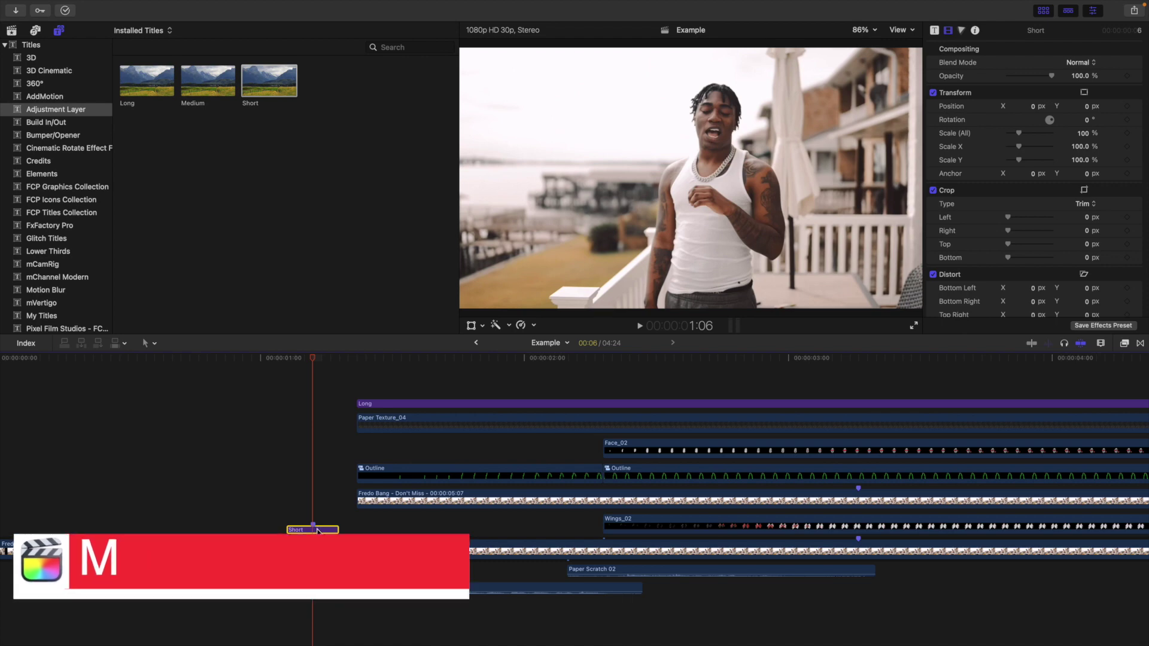
Move the Short adjustment layer above the Long layer so its marker lines up with the start of the freeze frame
mouse_move(317, 530)
mouse_down()
mouse_move(318, 501)
mouse_move(381, 376)
mouse_move(350, 383)
mouse_up()
click(333, 376)
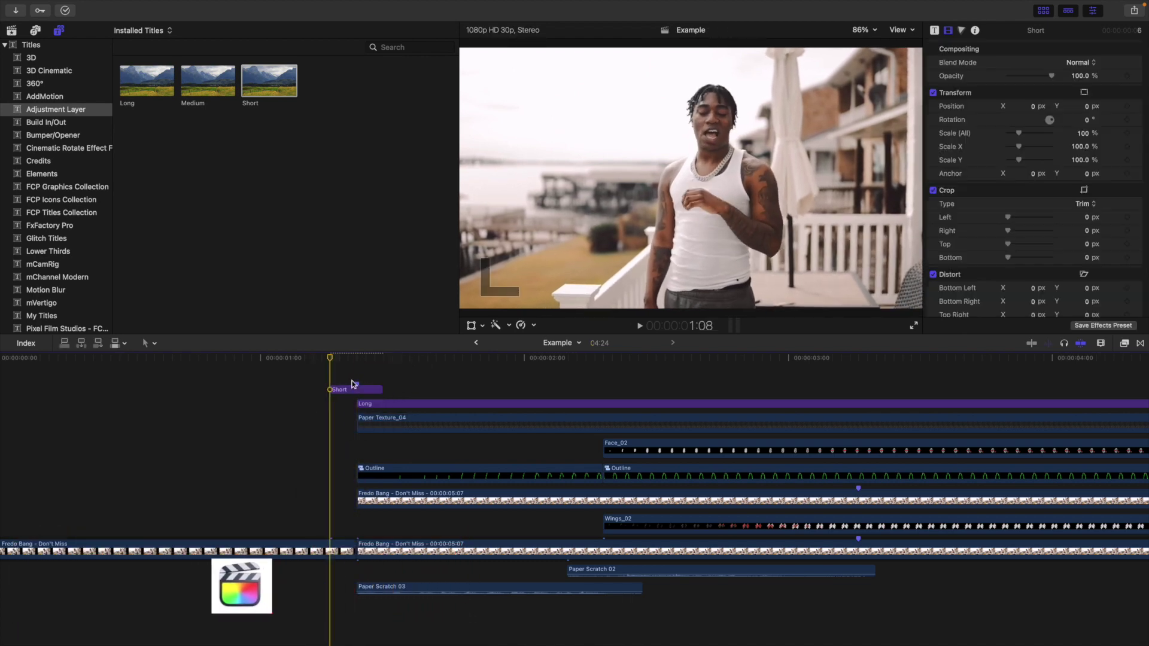
key(m)
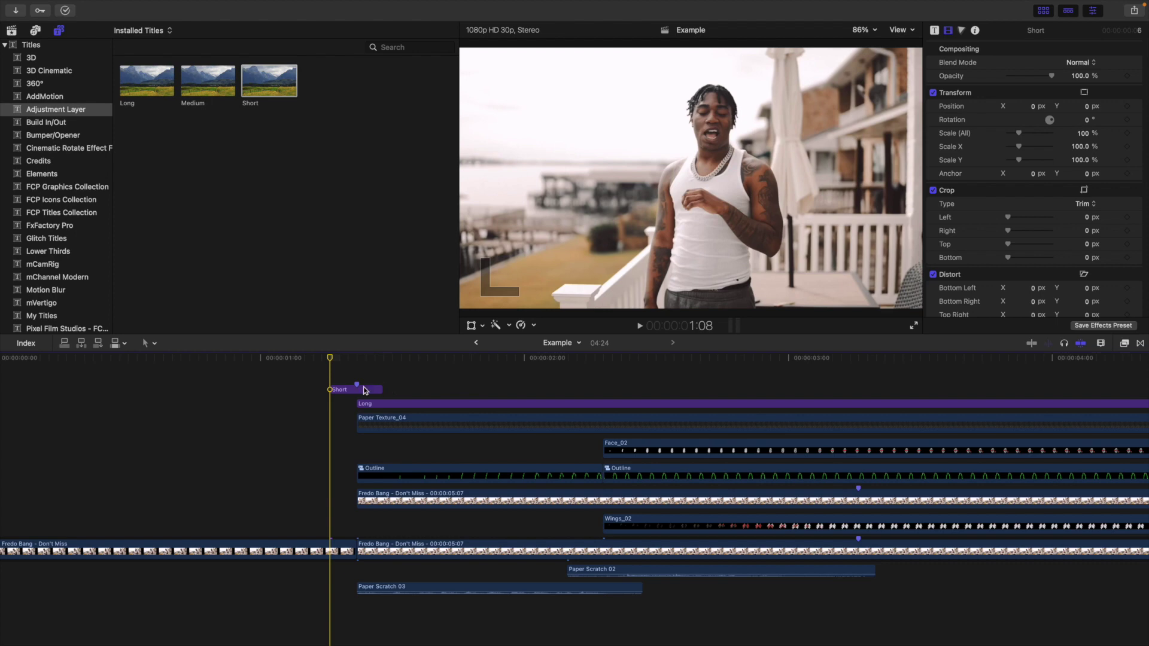
Apply the Flash Transition effect from My Effects to the Short adjustment layer and close the effects browser
click(372, 392)
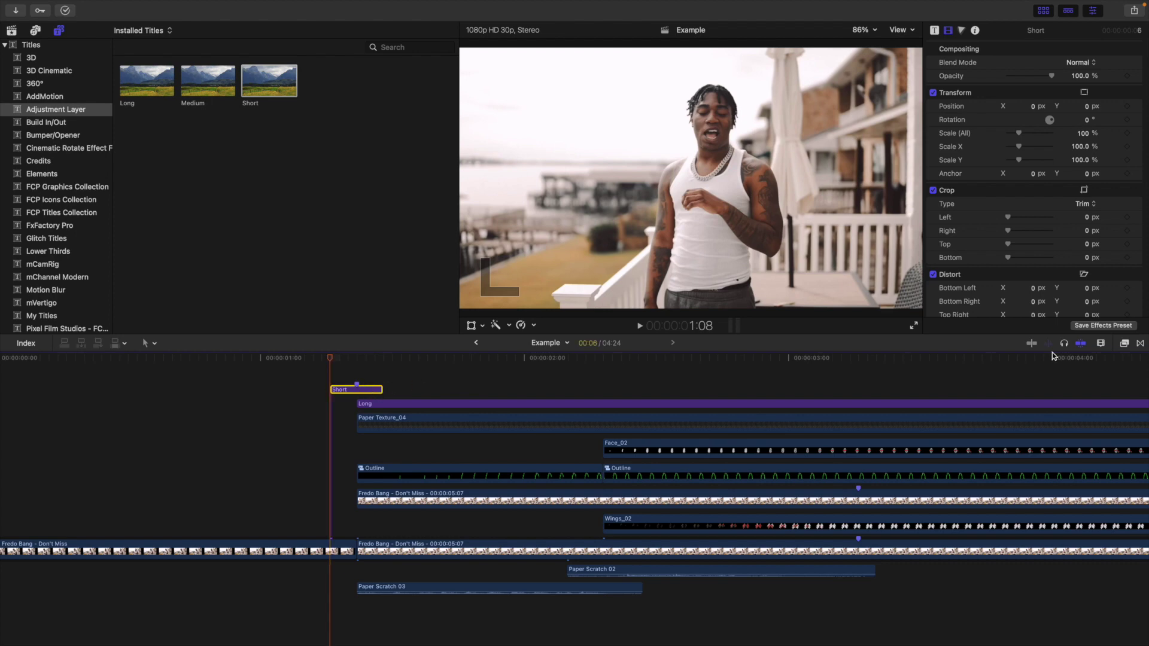
click(1124, 344)
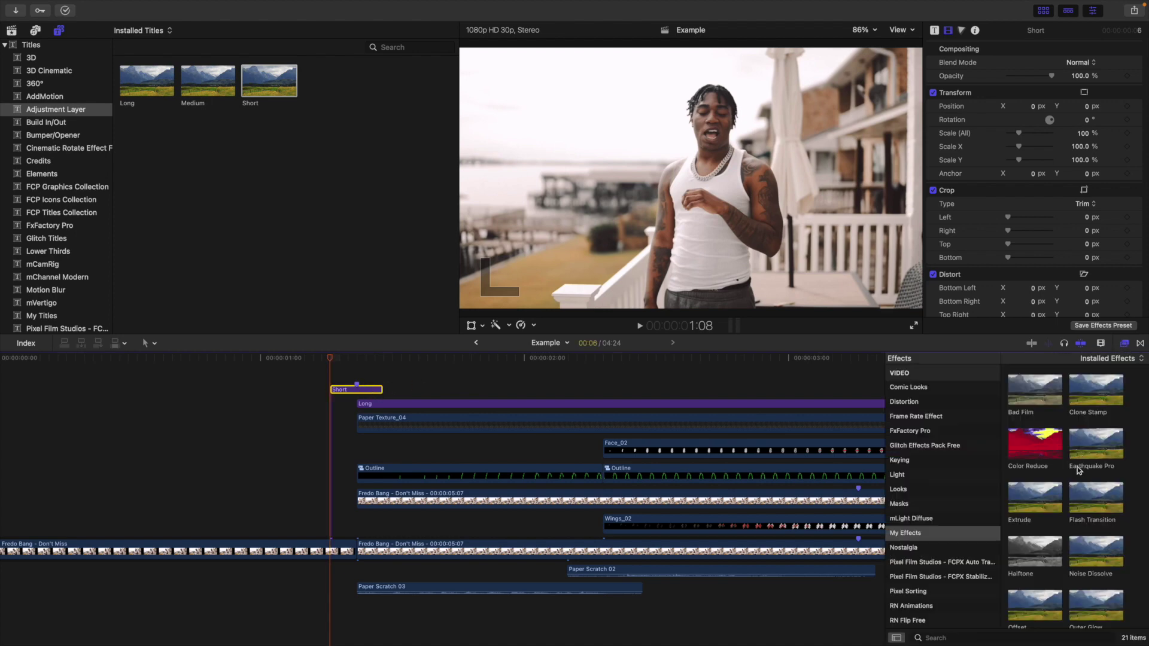
drag(1087, 500, 372, 390)
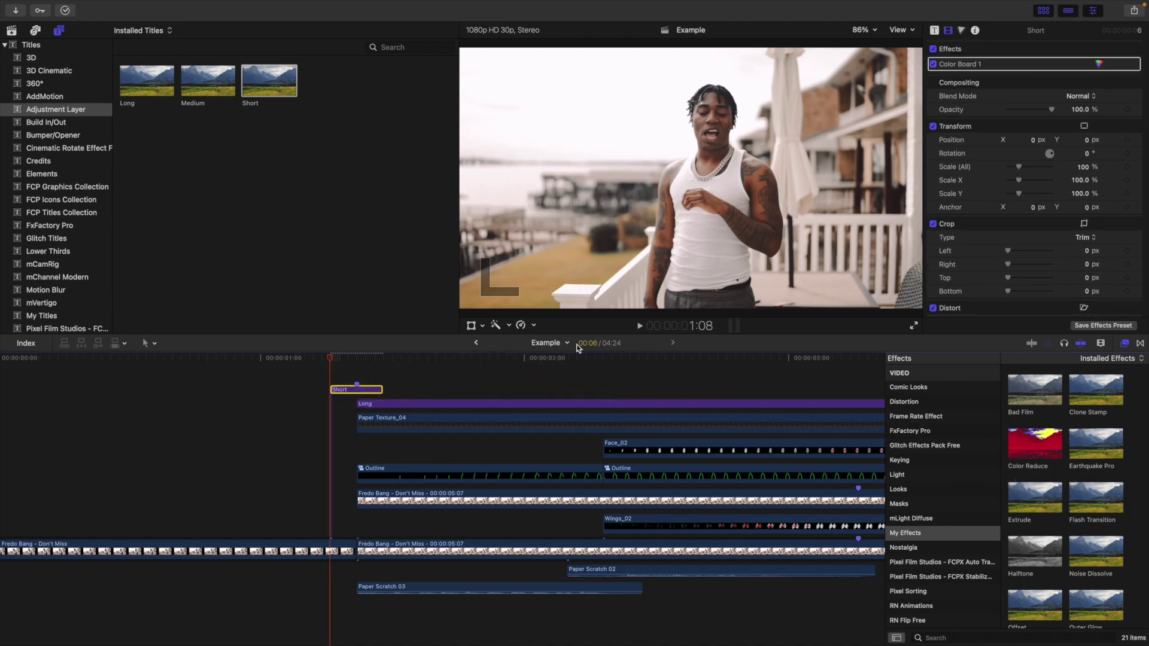
click(1125, 345)
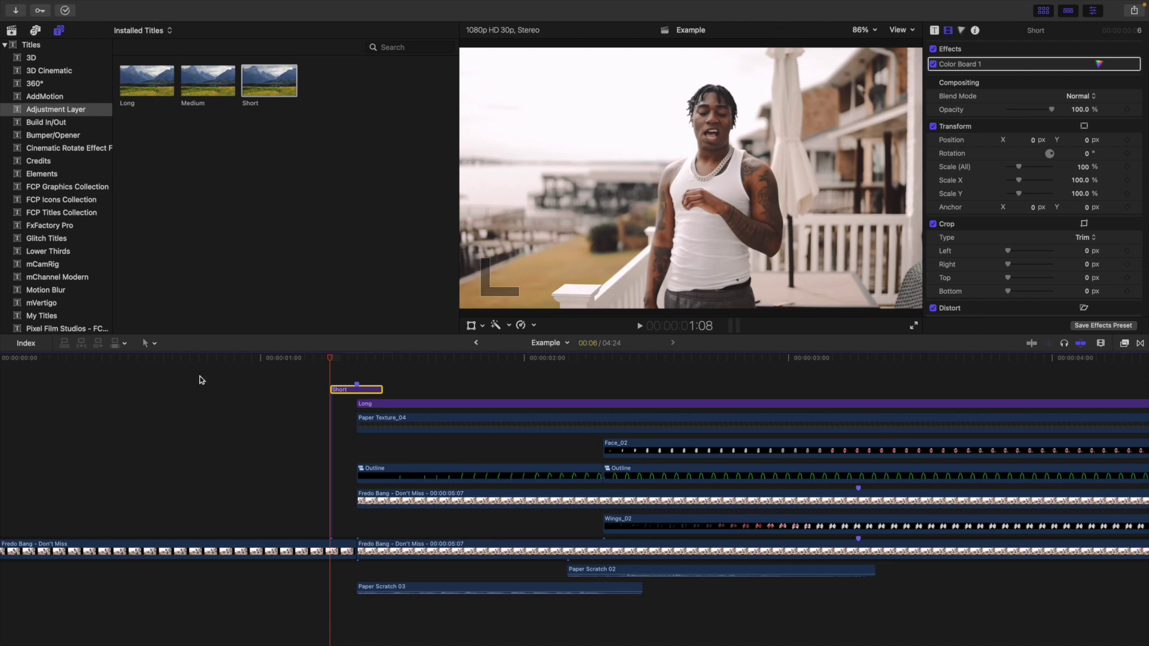
Play back from 0:20 and from the start of the timeline to check the flash transition, overlays and scratch sounds
click(177, 418)
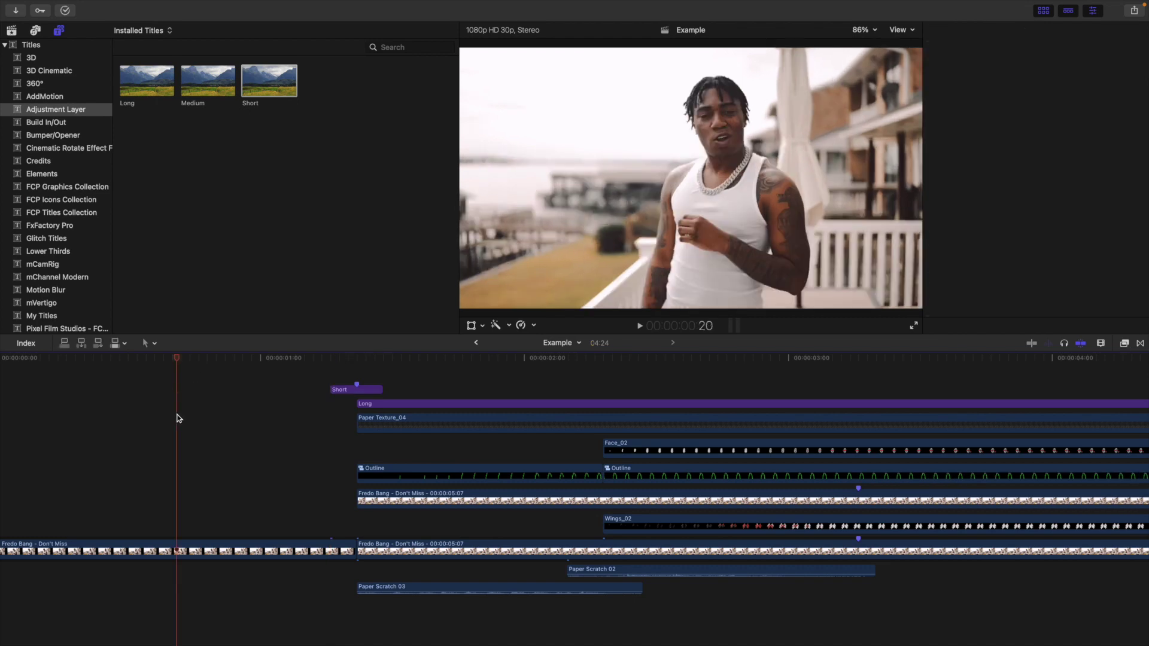
key(space)
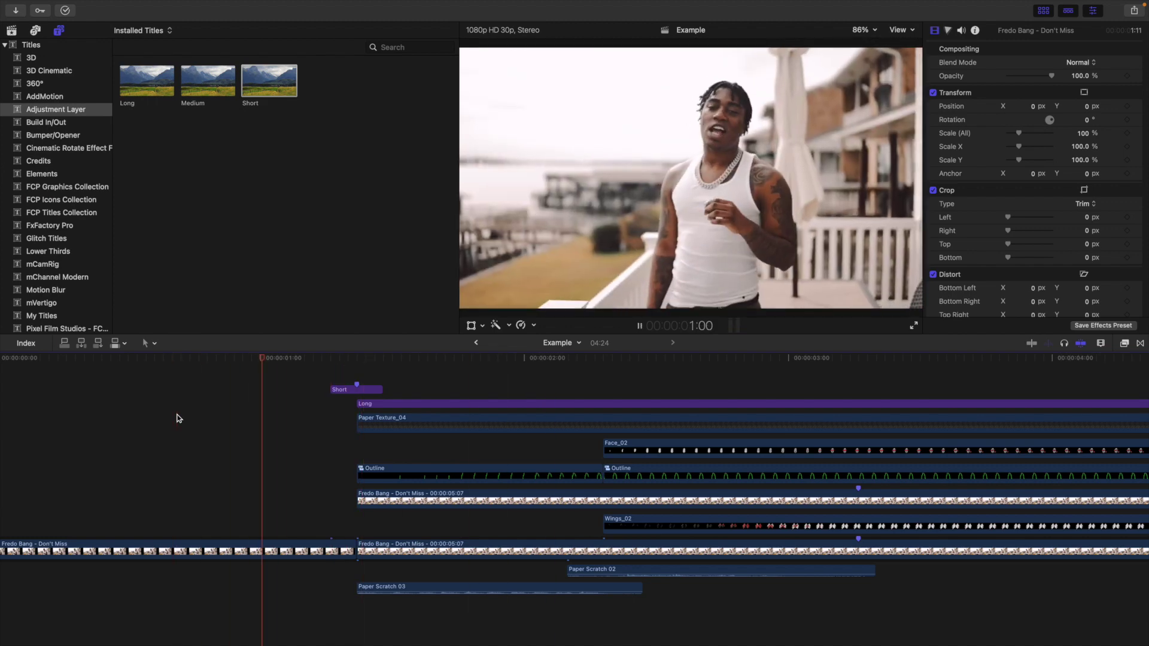
key(space)
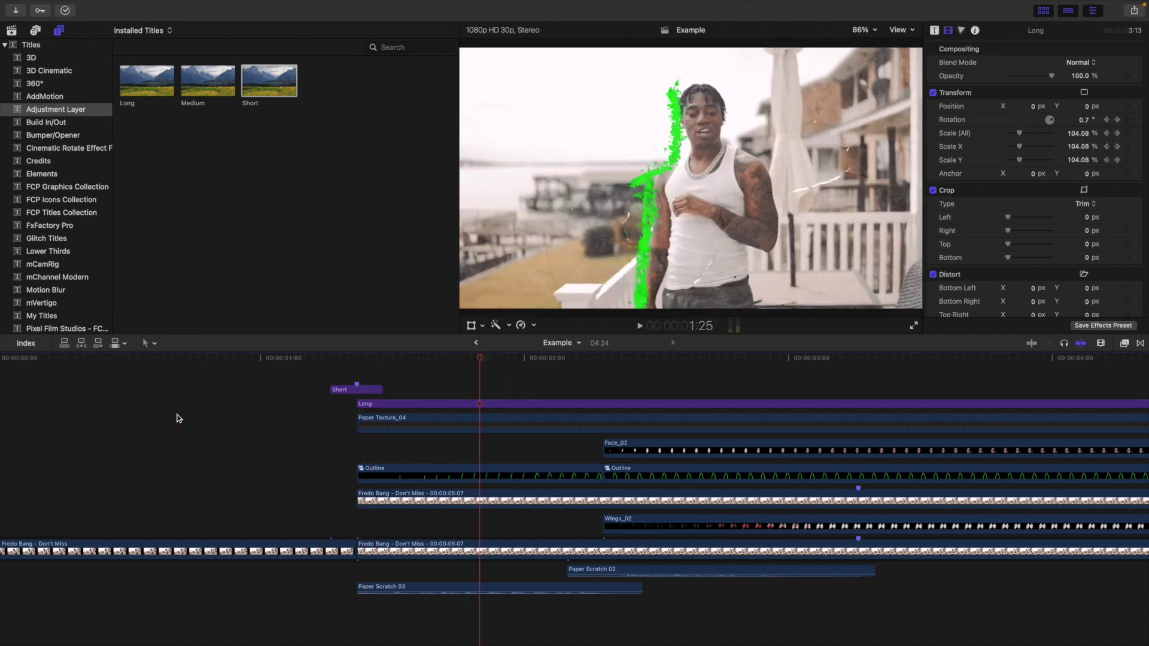
key(super+minus)
key(Home)
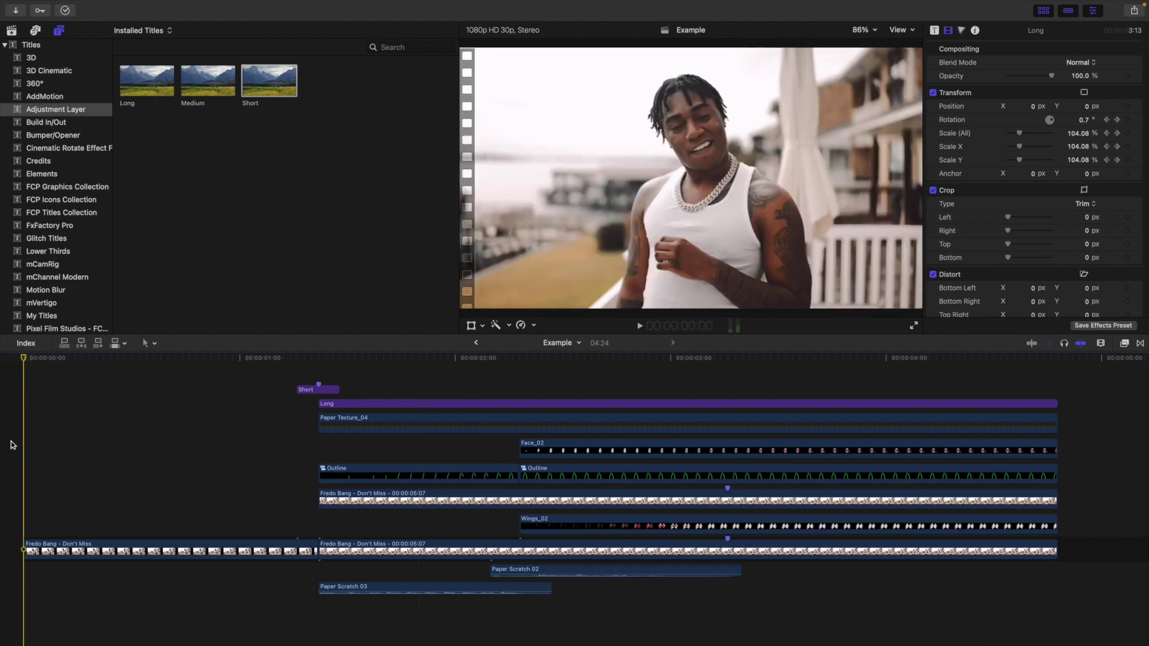
key(space)
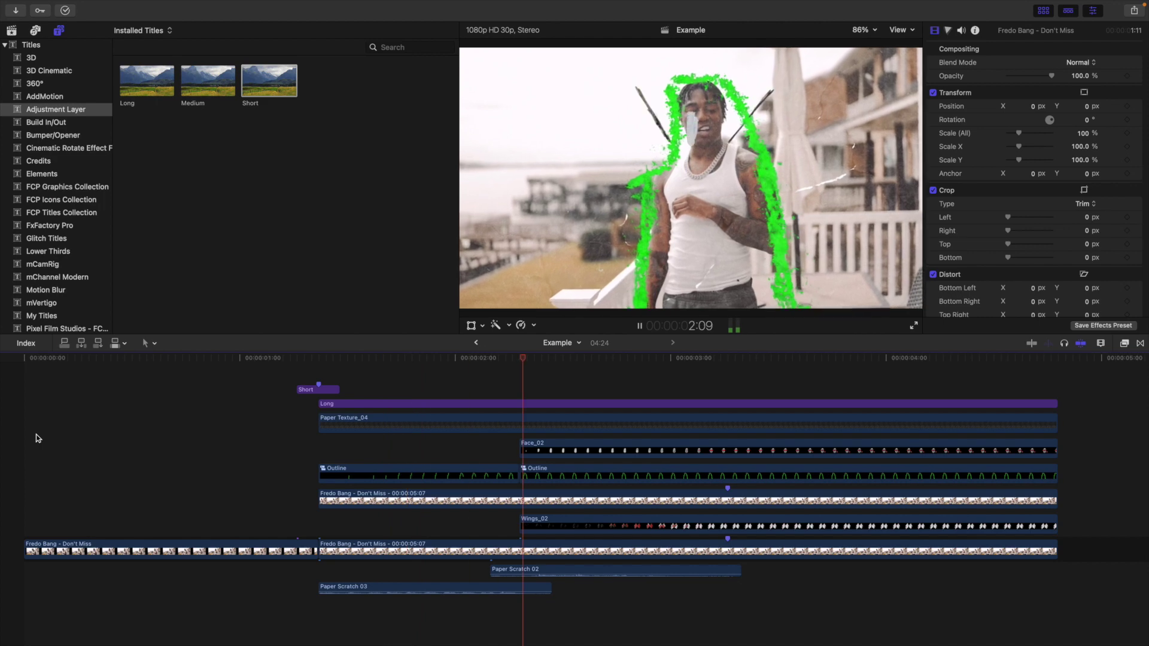
click(37, 439)
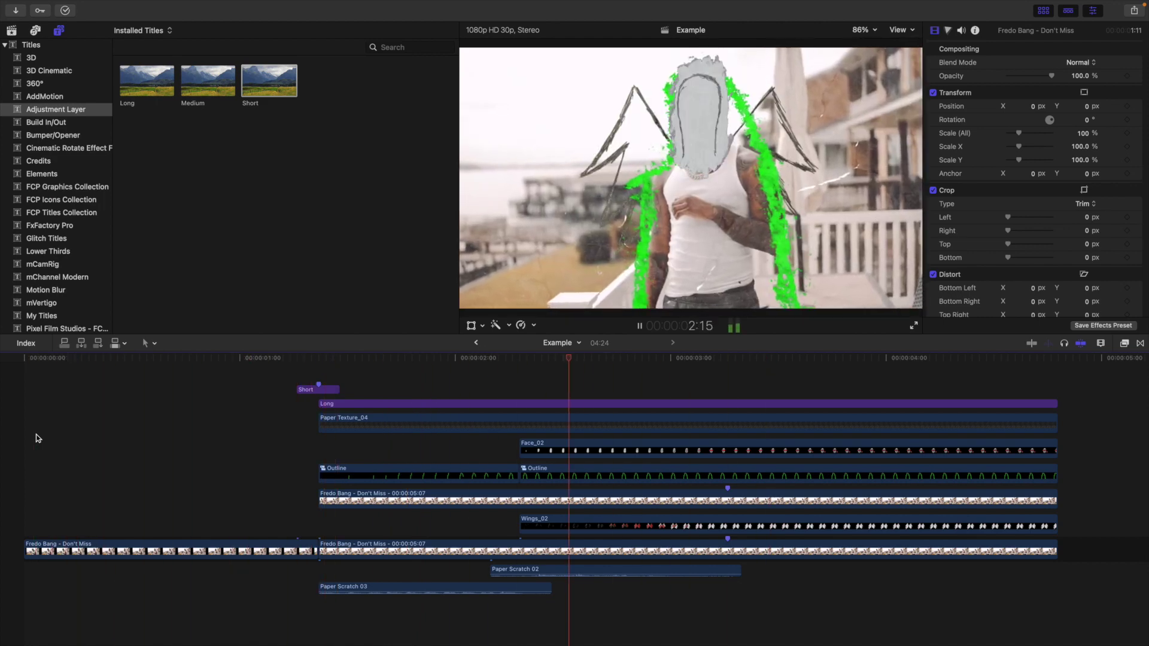
click(38, 439)
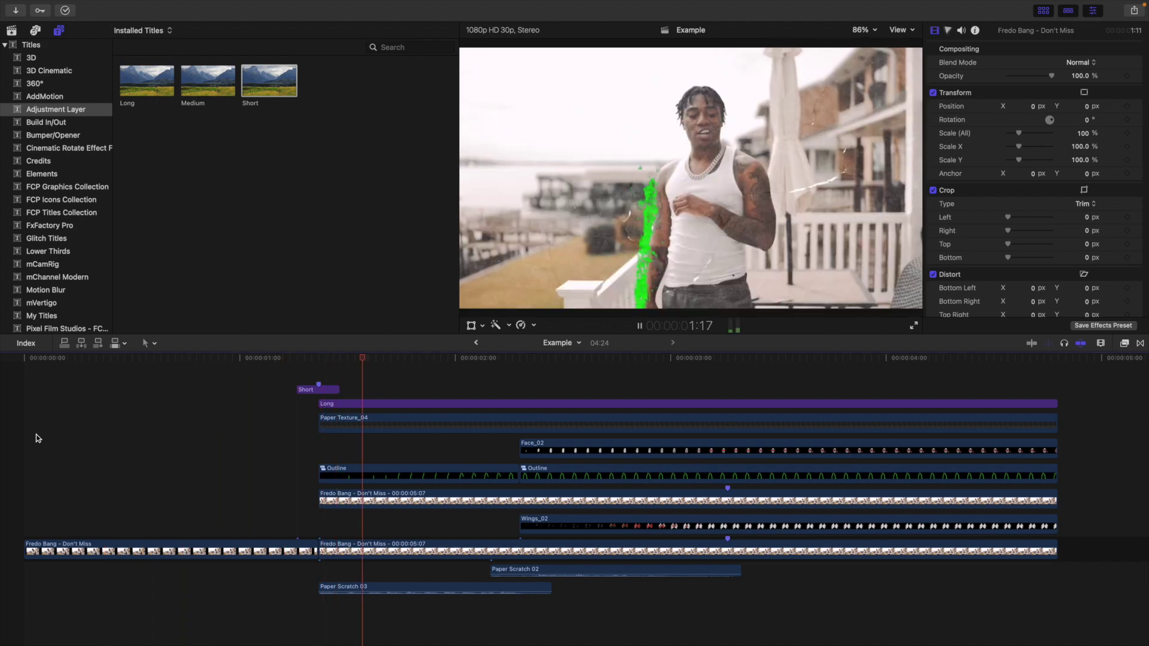
click(38, 439)
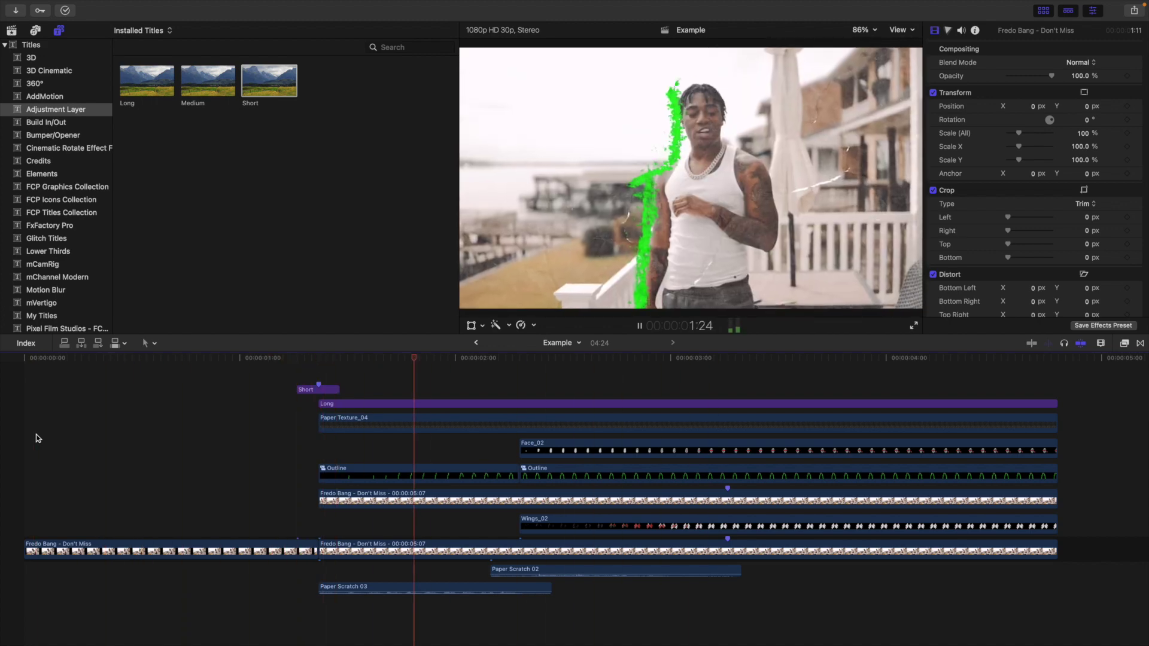
click(16, 477)
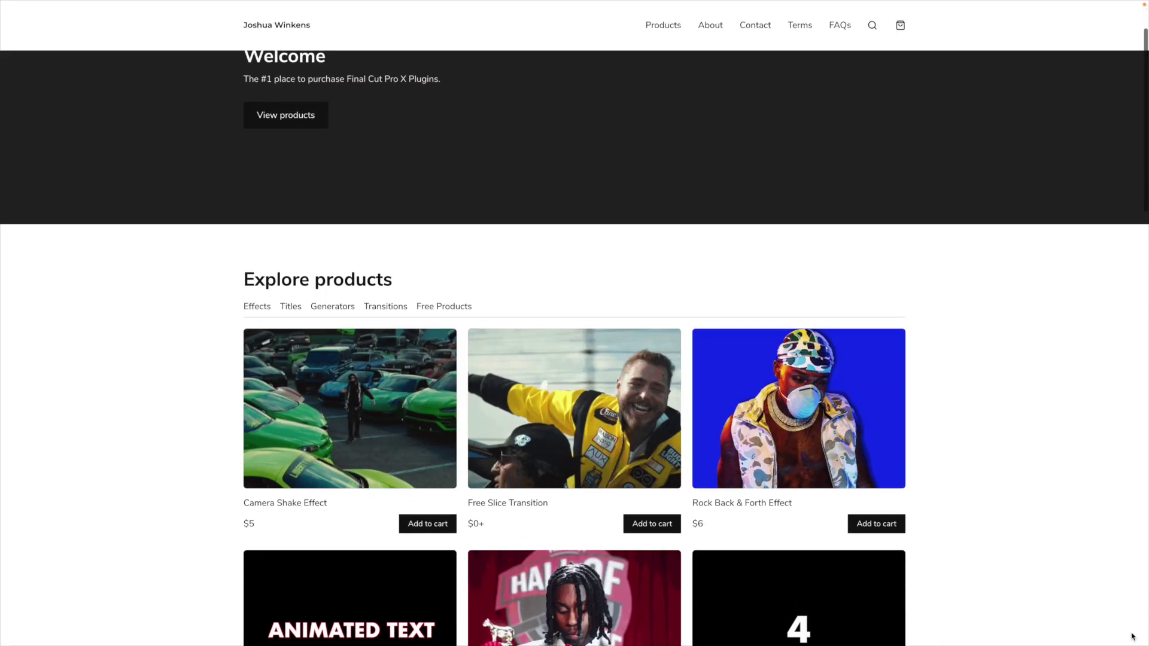
Switch to the plugin store website and look through its Explore products listing of effects, titles, overlays and backgrounds
scroll(1132, 638, down, 7)
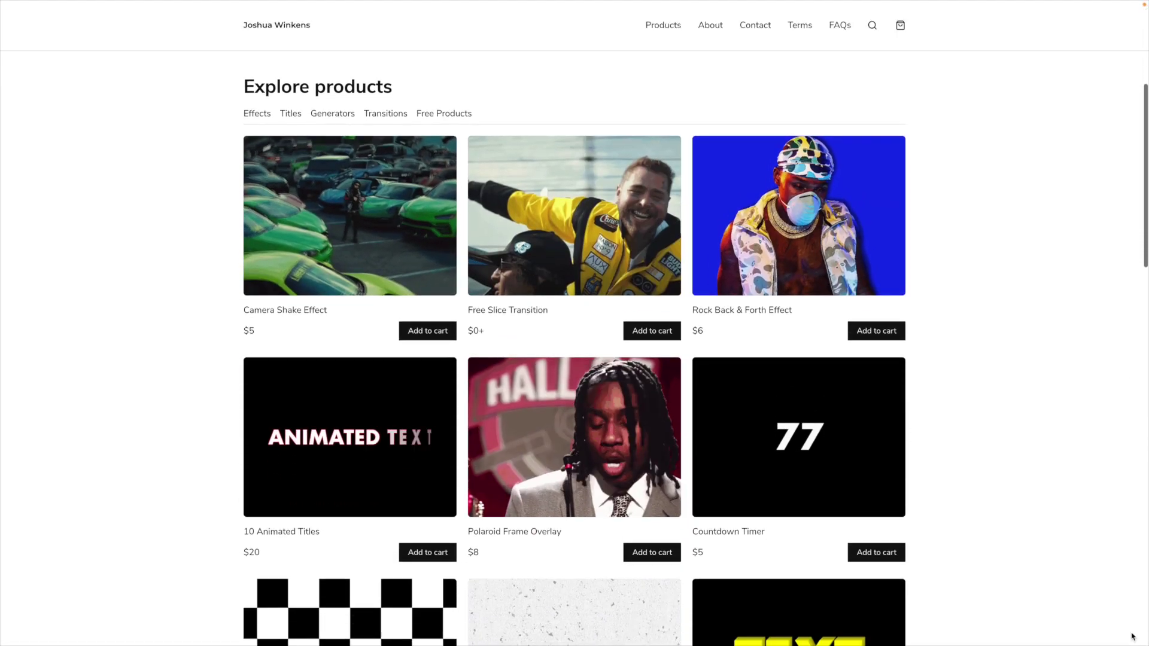
scroll(1133, 638, down, 7)
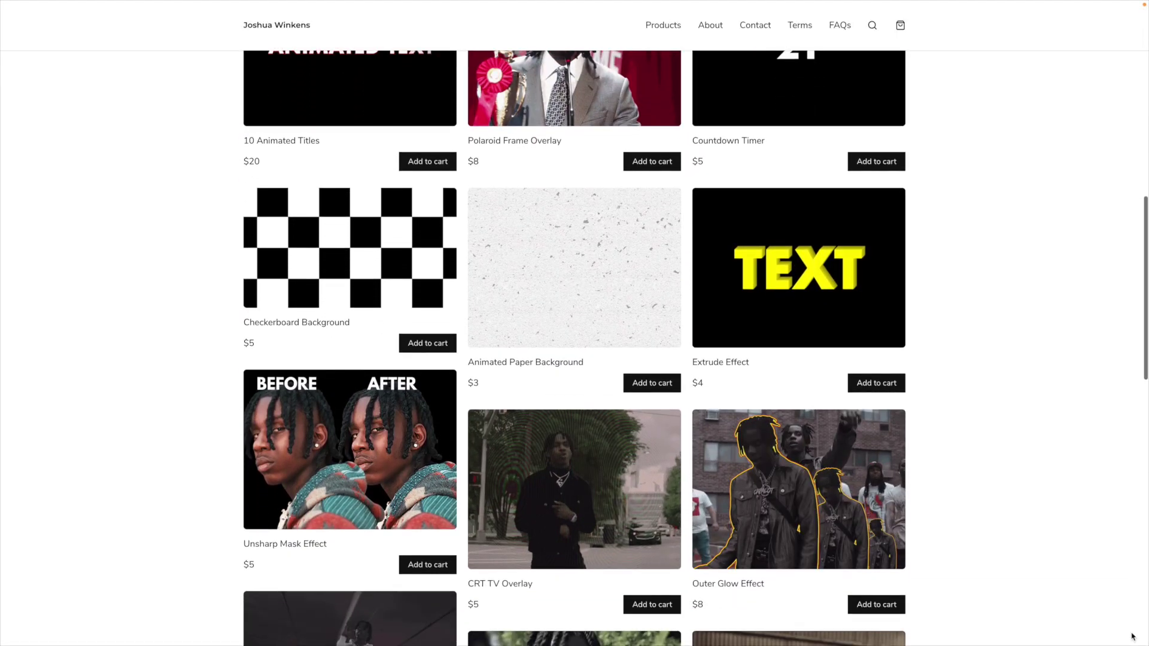
scroll(1132, 638, down, 7)
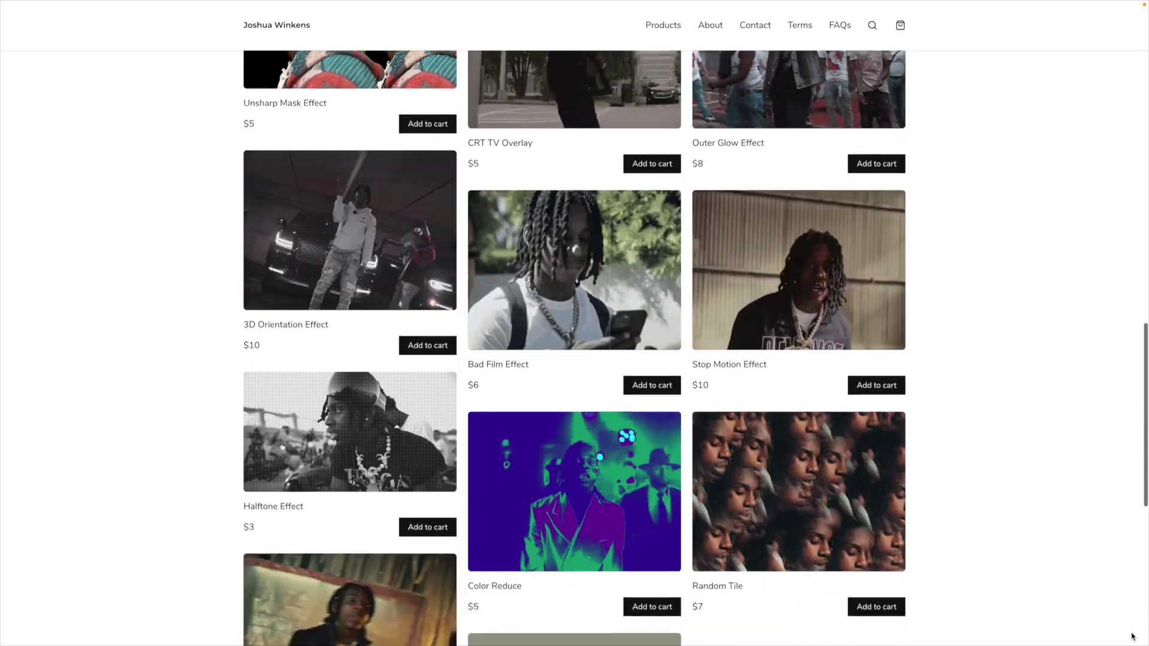